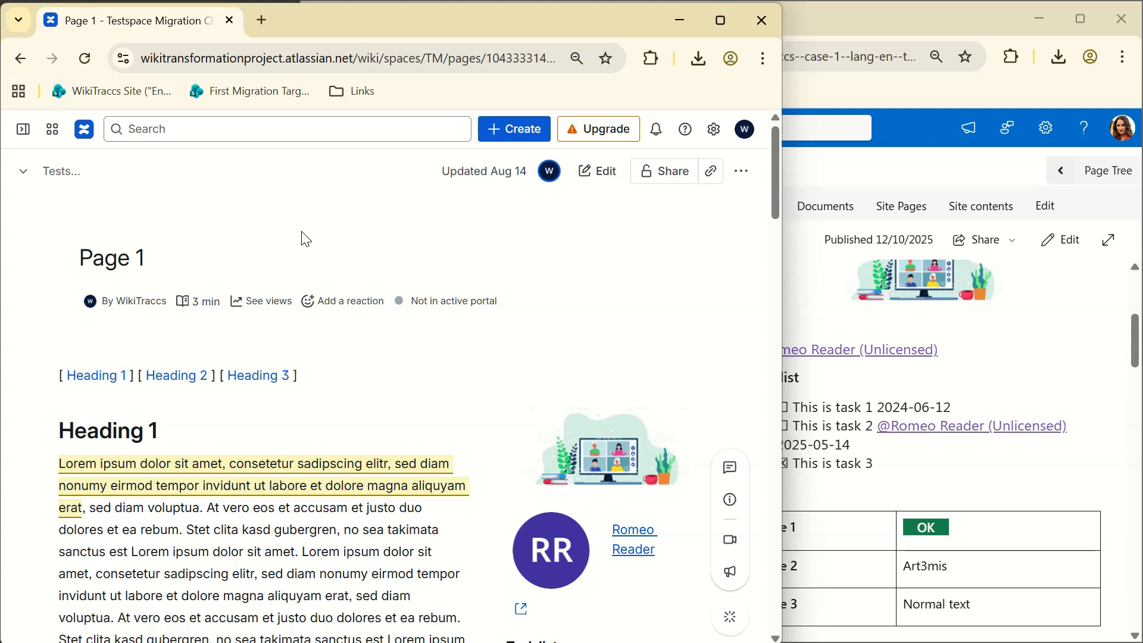
- Compare the Confluence space's content tree with the Page Tree of the SharePoint target site
click(24, 130)
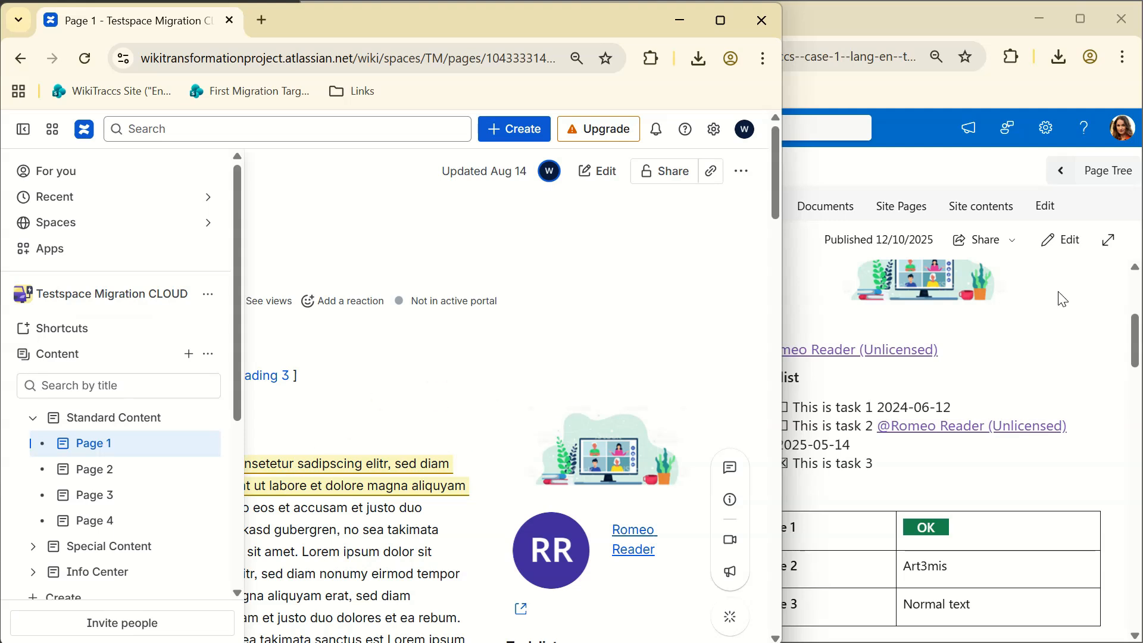
click(1061, 355)
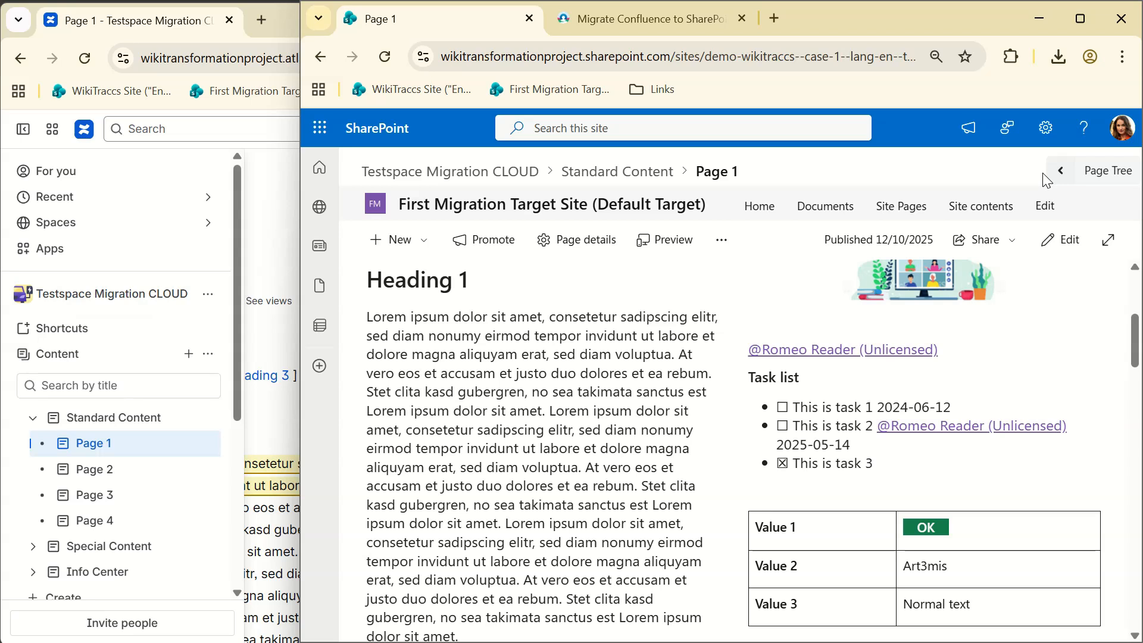
click(1071, 174)
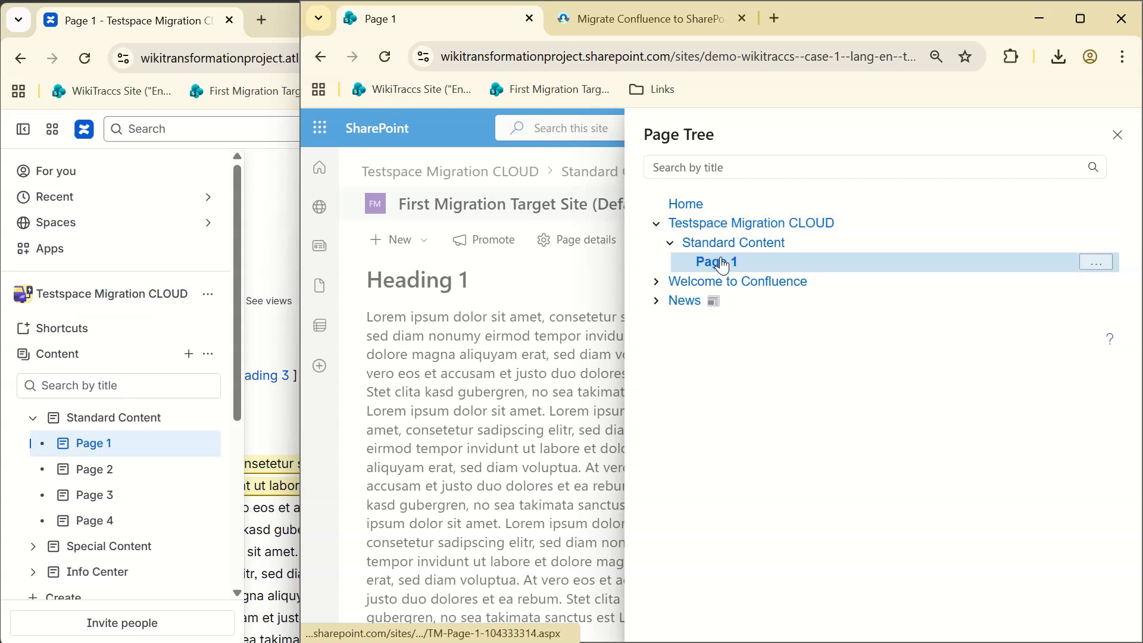
click(537, 347)
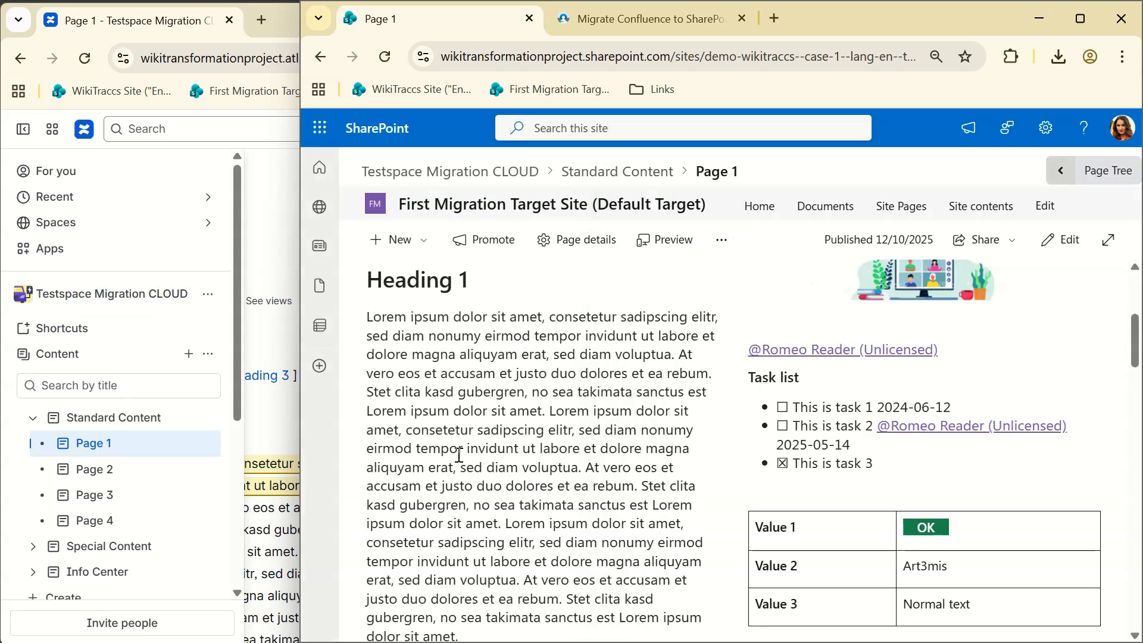
click(284, 253)
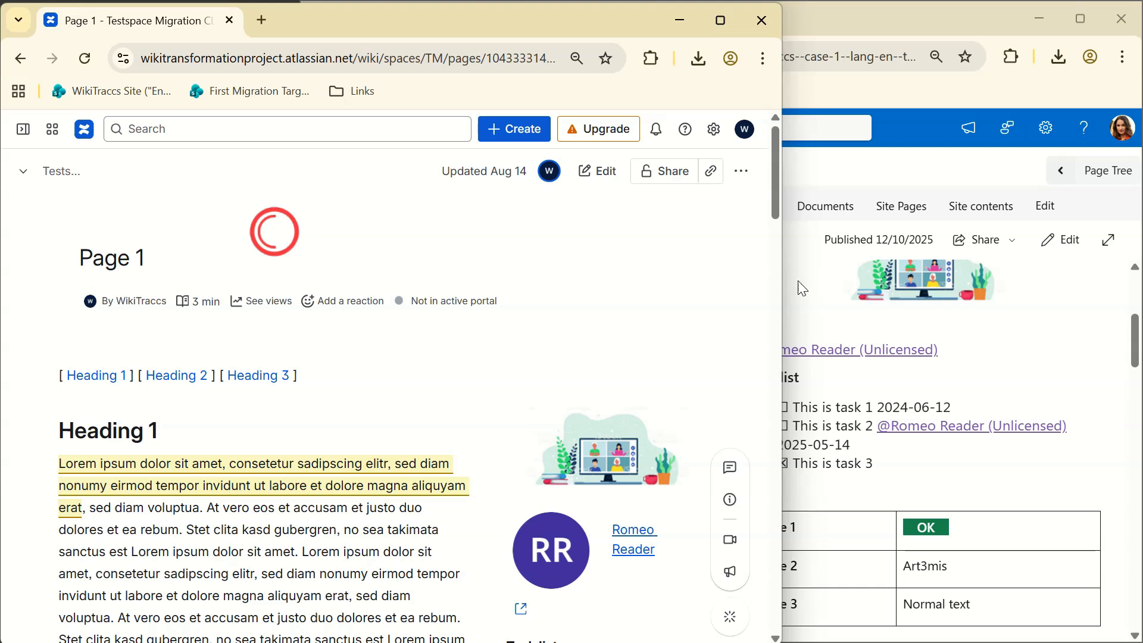
- Open the free WikiTraccs download from the Migrate Confluence to SharePoint website, reaching its GitHub releases page
click(819, 415)
click(639, 20)
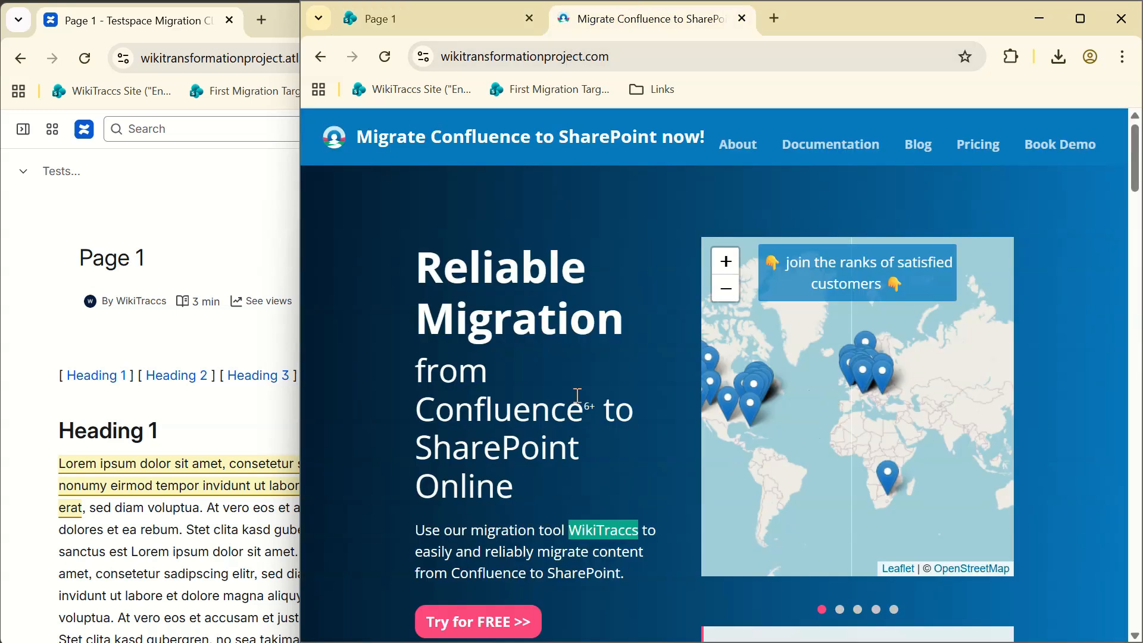
scroll(497, 536, down, 1)
click(478, 531)
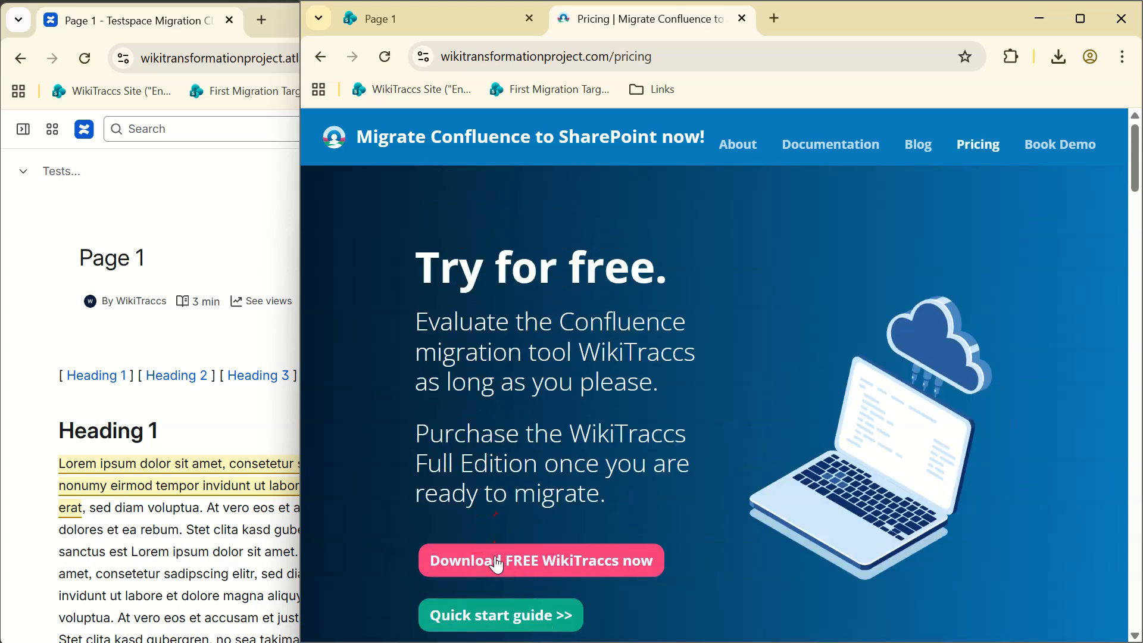
click(494, 564)
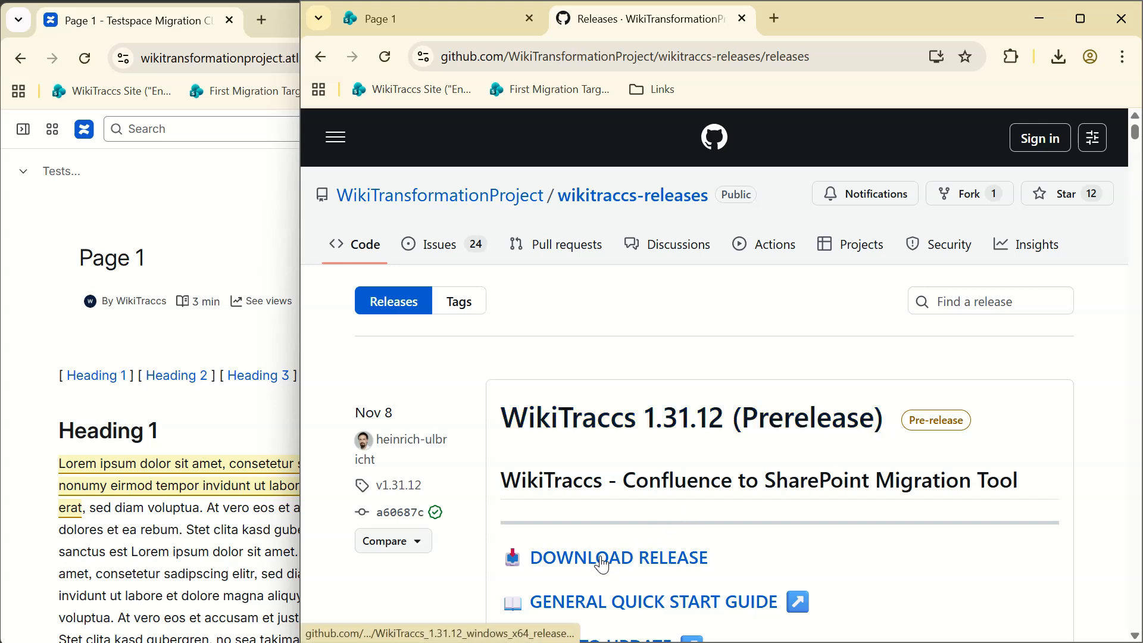
- Return to the migrated and source pages, launch WikiTraccs.GUI.exe from the WikiTraccs.GUI folder and maximize its window
click(408, 22)
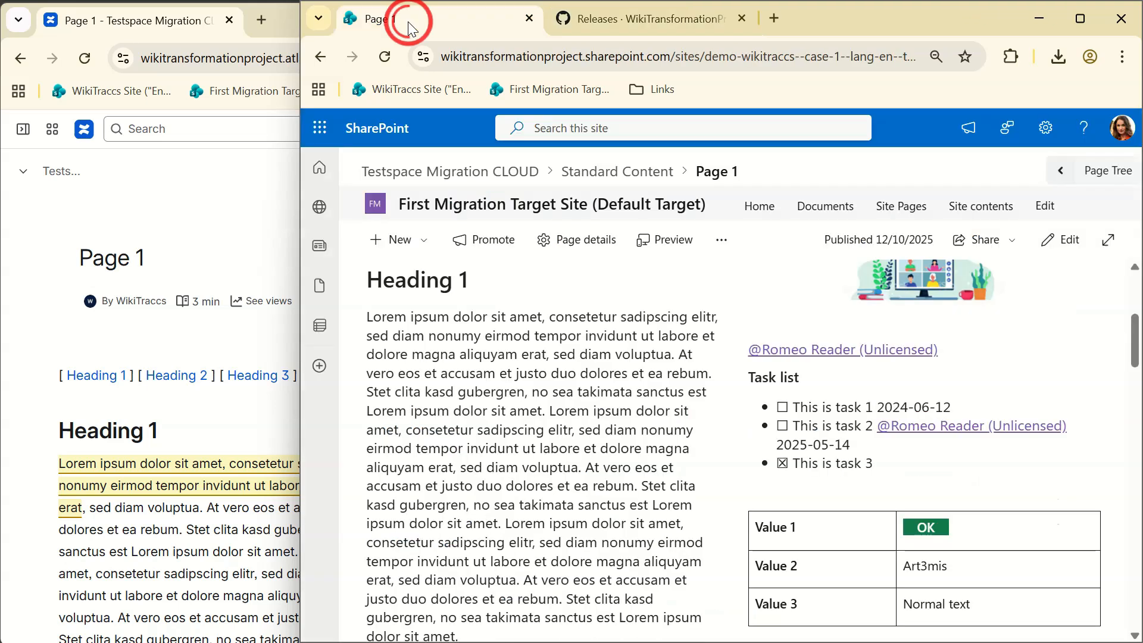
click(142, 23)
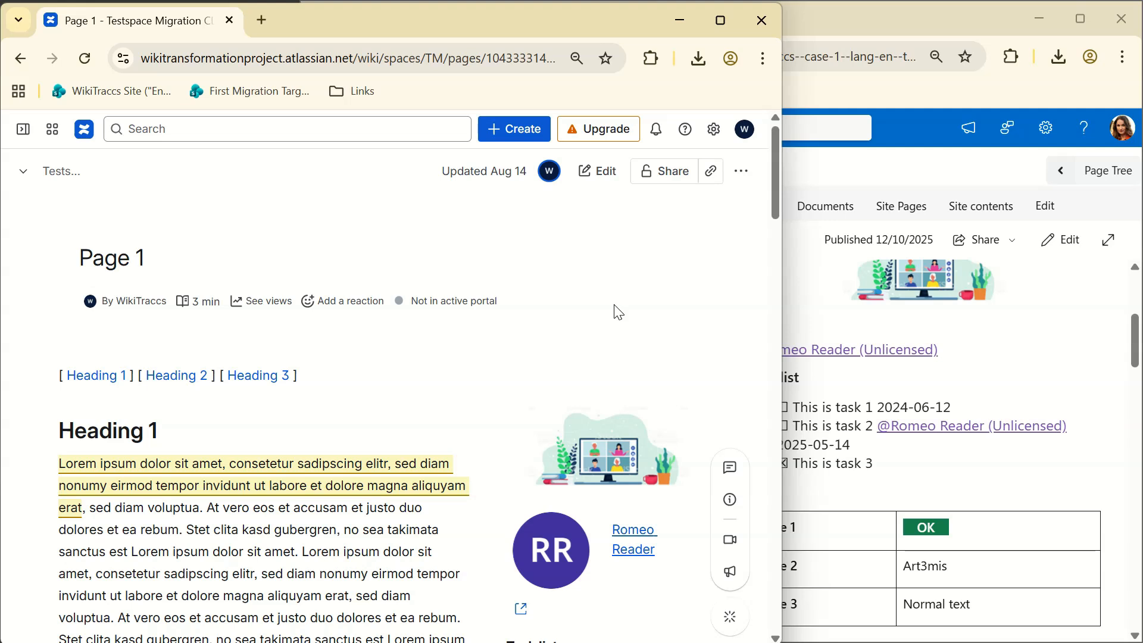
key(alt+Tab)
key(Tab)
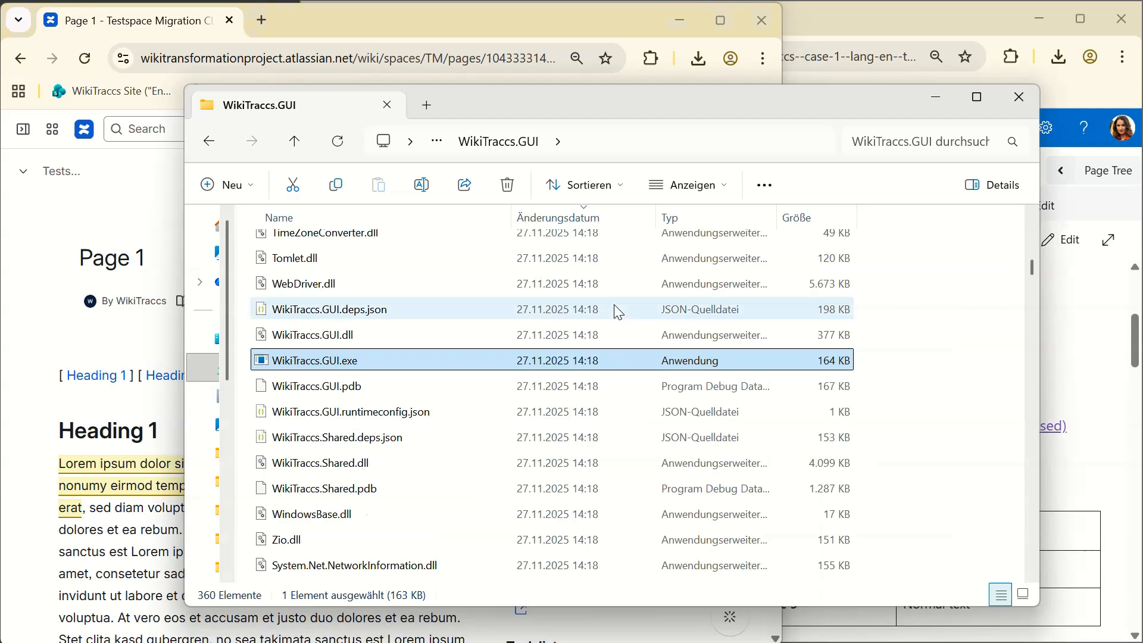
double_click(312, 362)
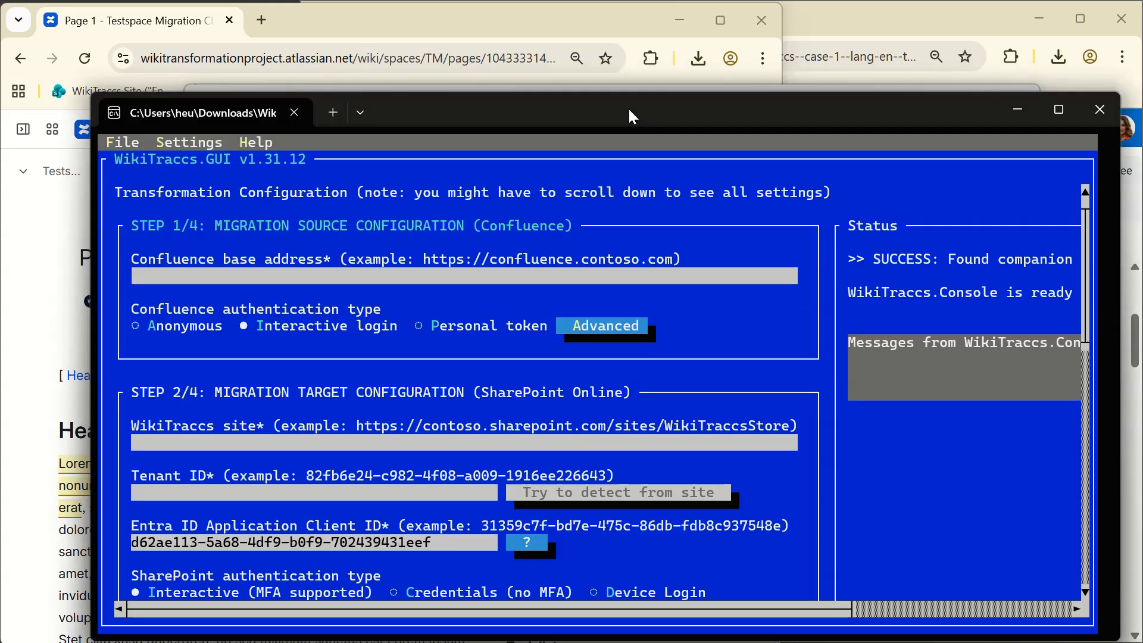
double_click(628, 111)
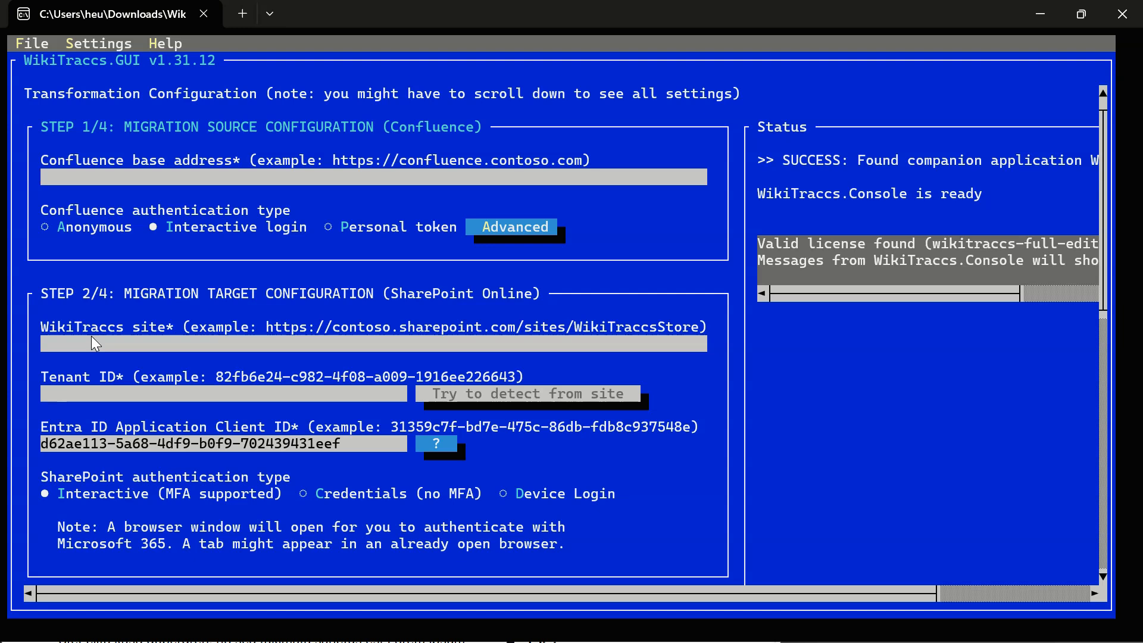
- Review the four sections of the transformation configuration, from migration source to transformation
scroll(107, 348, down, 5)
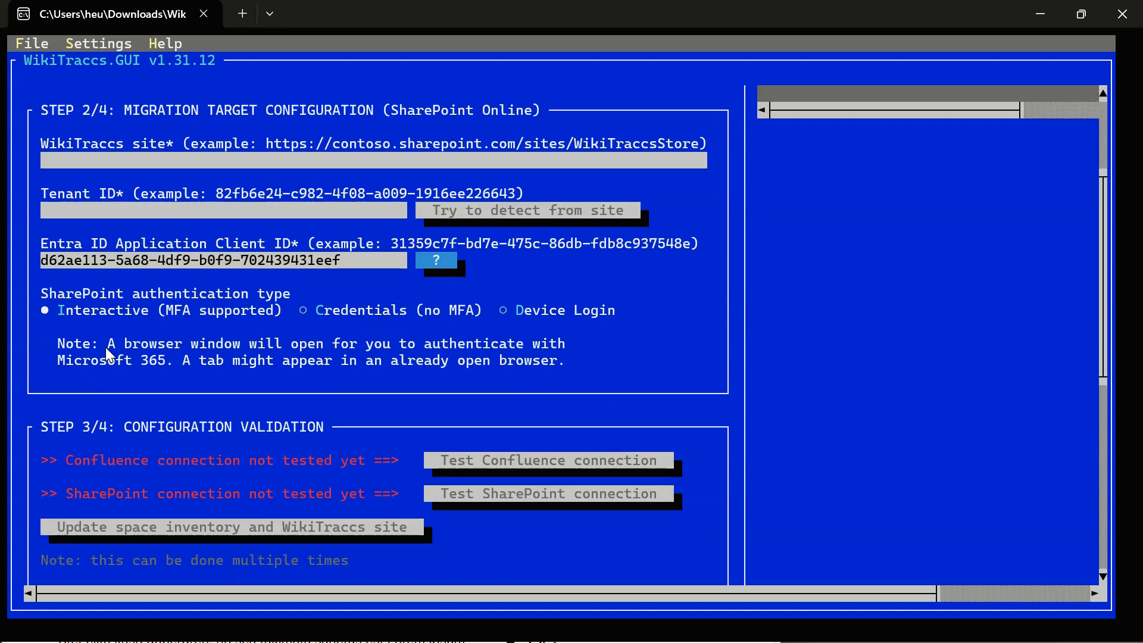
scroll(103, 355, down, 1)
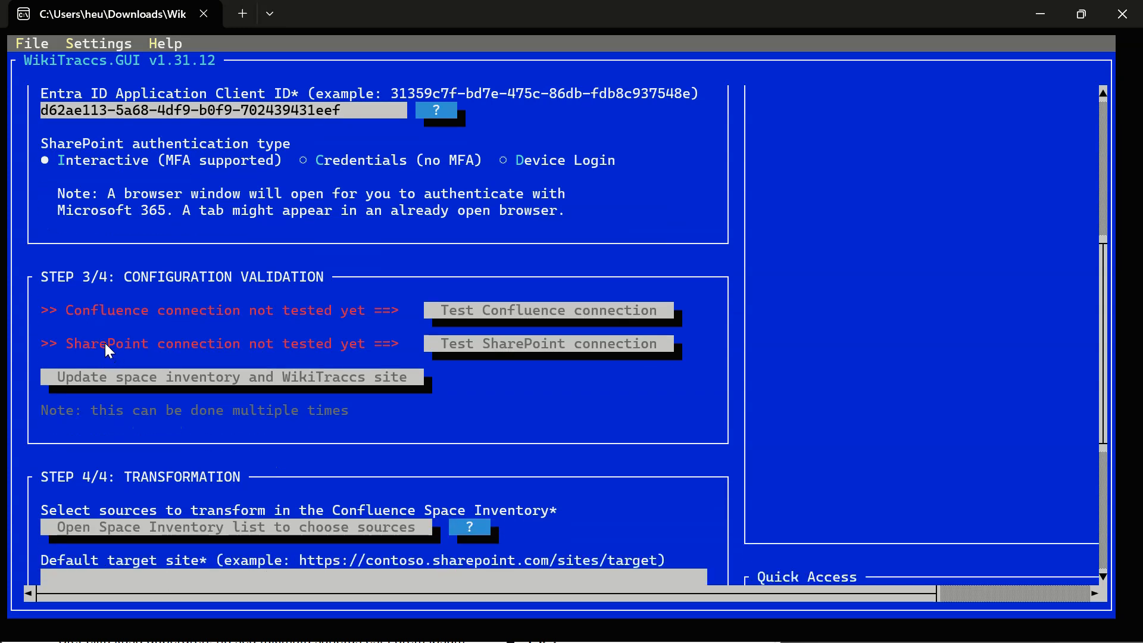
scroll(105, 343, down, 2)
scroll(107, 412, down, 1)
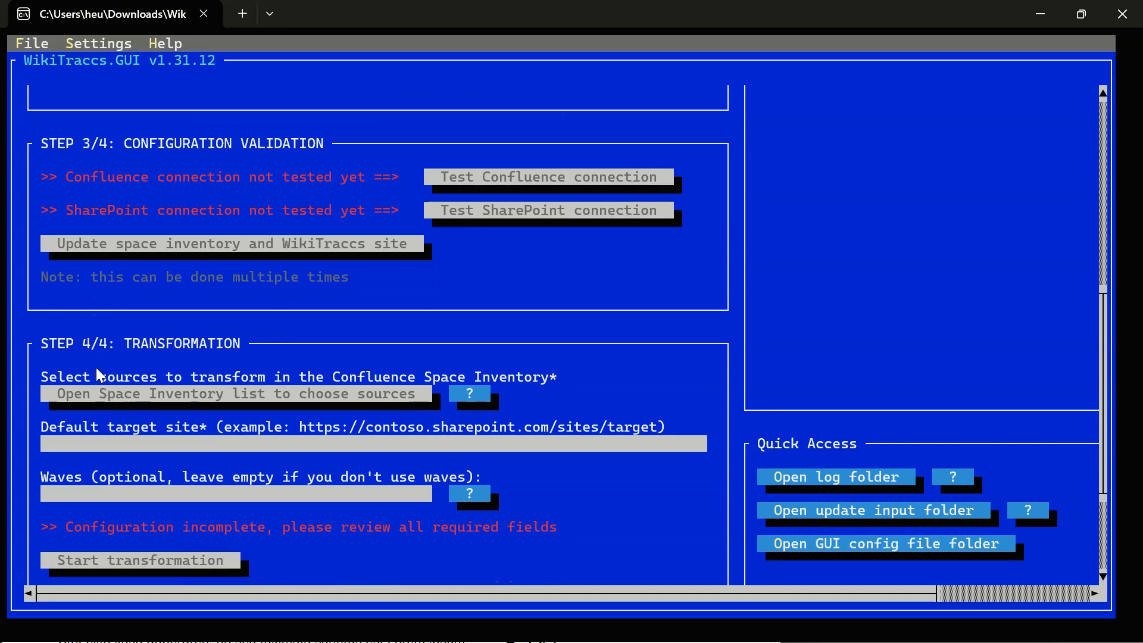
scroll(97, 365, up, 9)
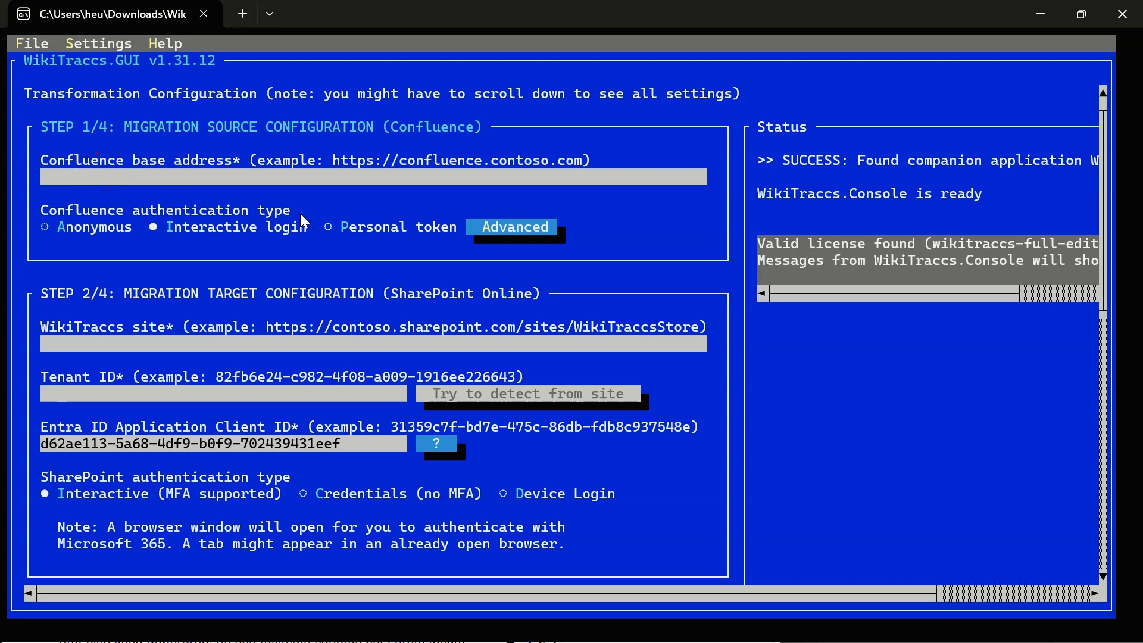
key(alt+Tab)
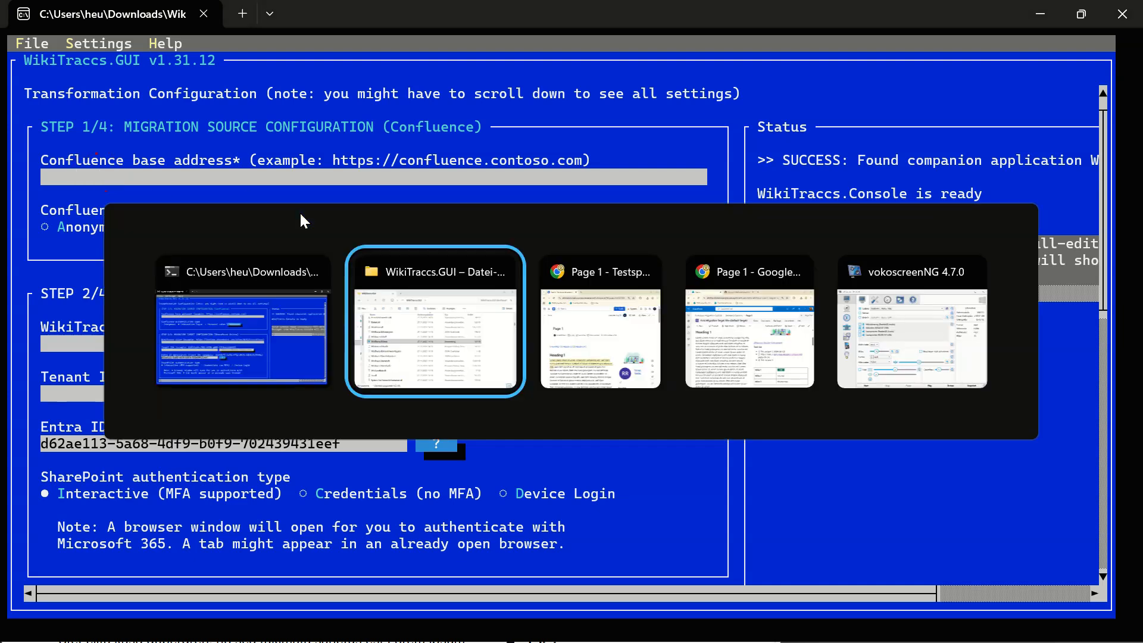
key(alt+Tab)
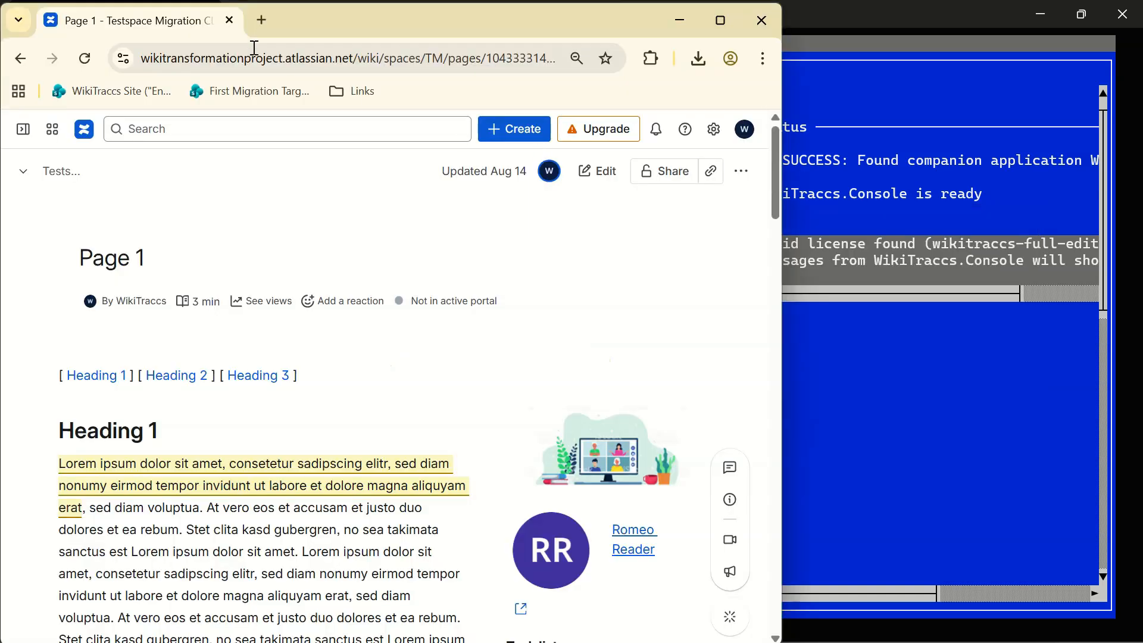
click(373, 57)
click(420, 56)
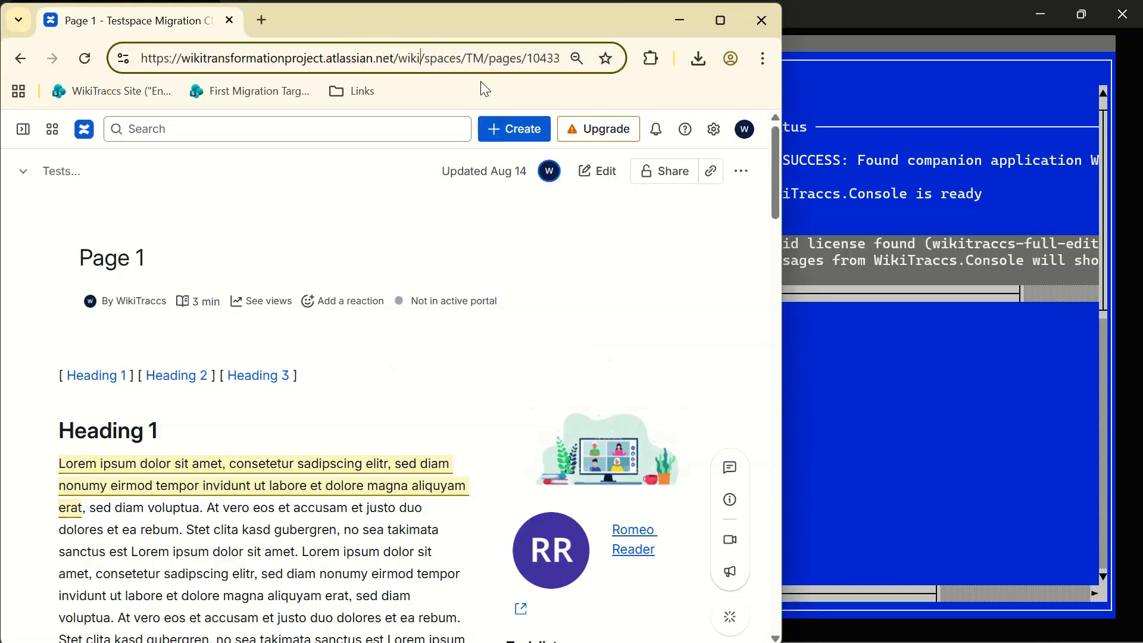
key(ctrl+shift+Left)
key(ctrl+shift+Left)
key(ctrl+shift+Left)
key(ctrl+shift+Left)
key(ctrl+shift+Left)
key(ctrl+c)
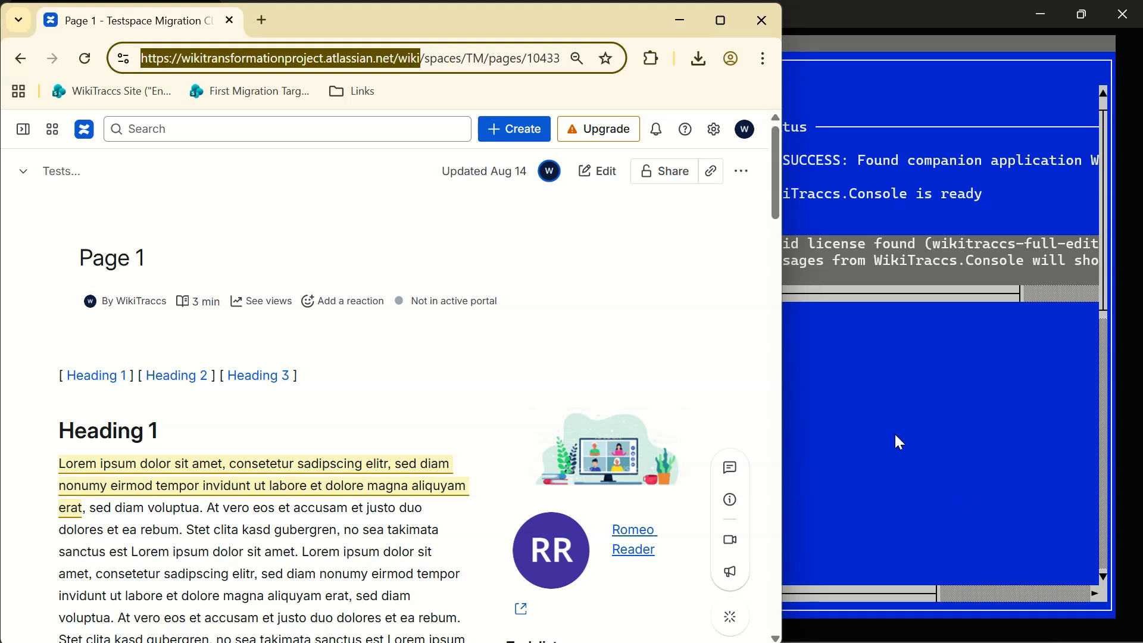
- Enter the copied address as the Confluence base address in WikiTraccs.GUI
click(868, 78)
click(298, 175)
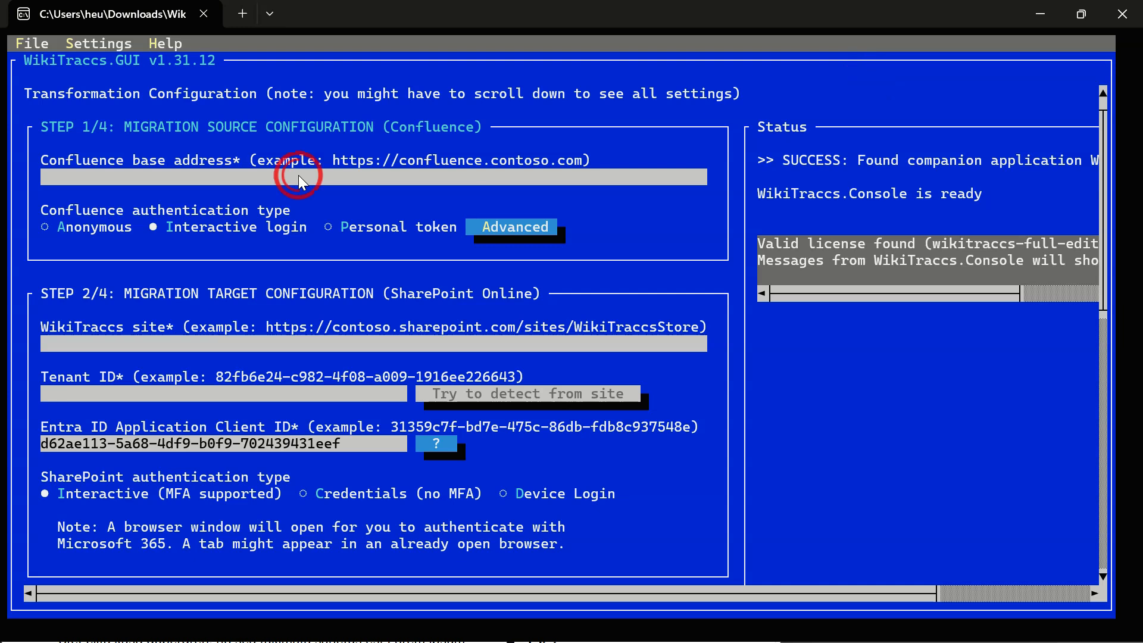
key(ctrl+v)
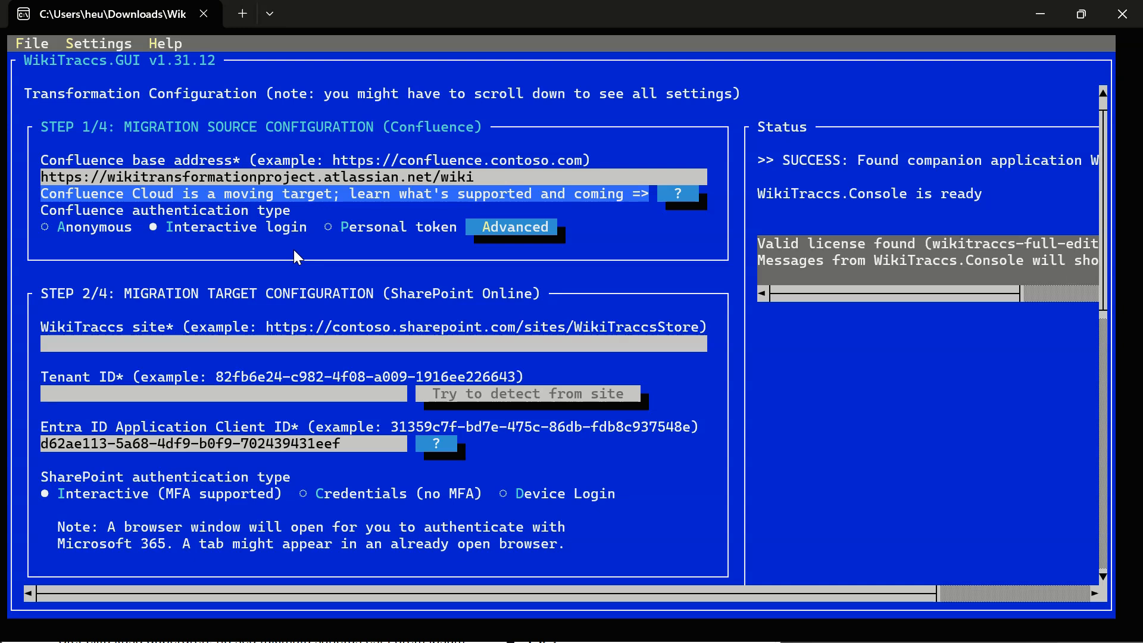
- Switch to the SharePoint window in Chrome, open the bookmarked WikiTraccs Site ("Engine Room") in a new tab and copy its address
scroll(173, 370, down, 1)
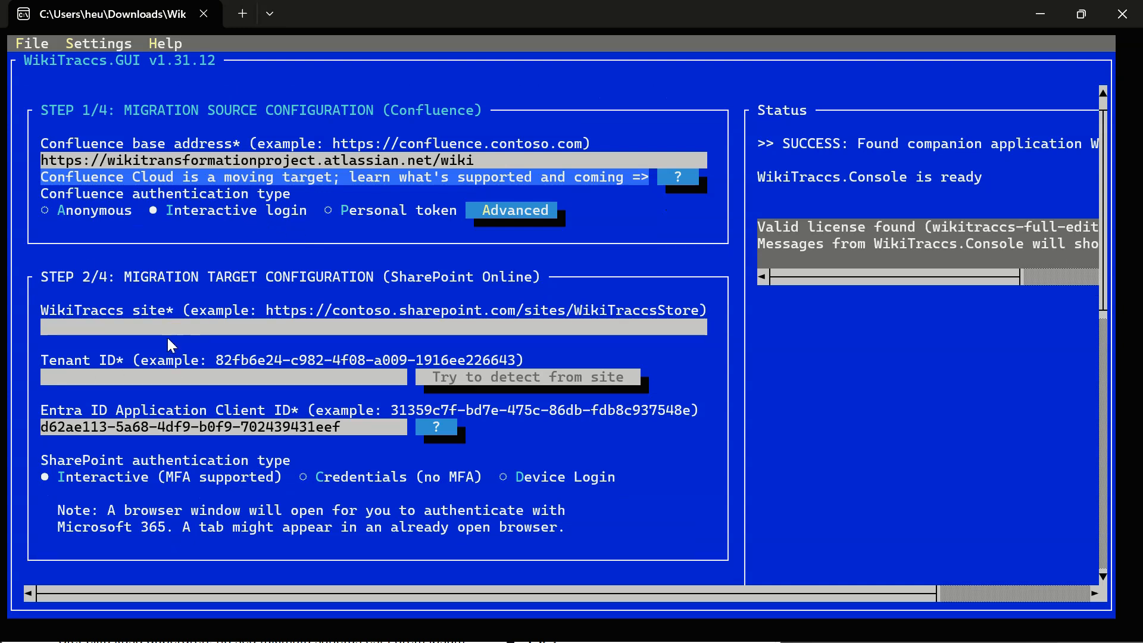
click(97, 321)
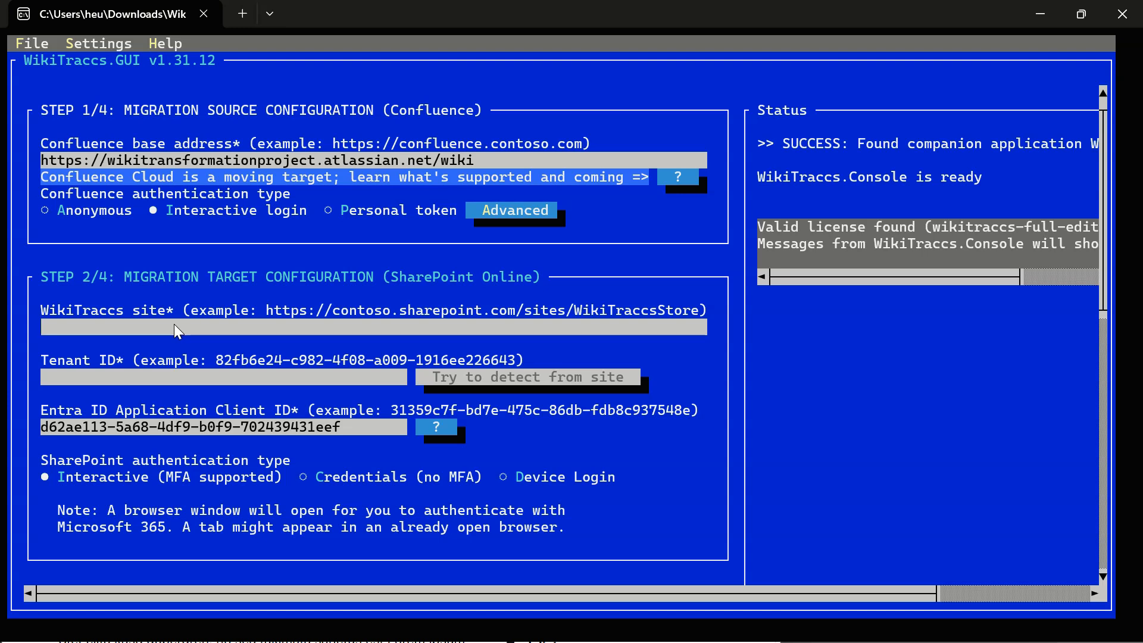
key(alt+Tab)
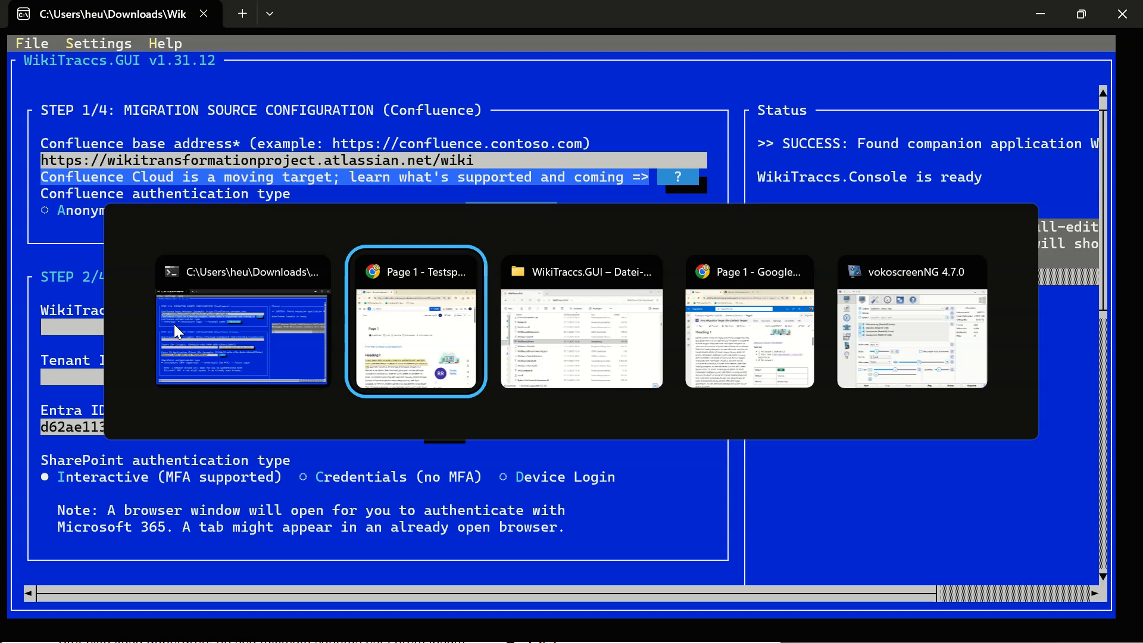
key(alt+Tab)
key(alt+Tab)
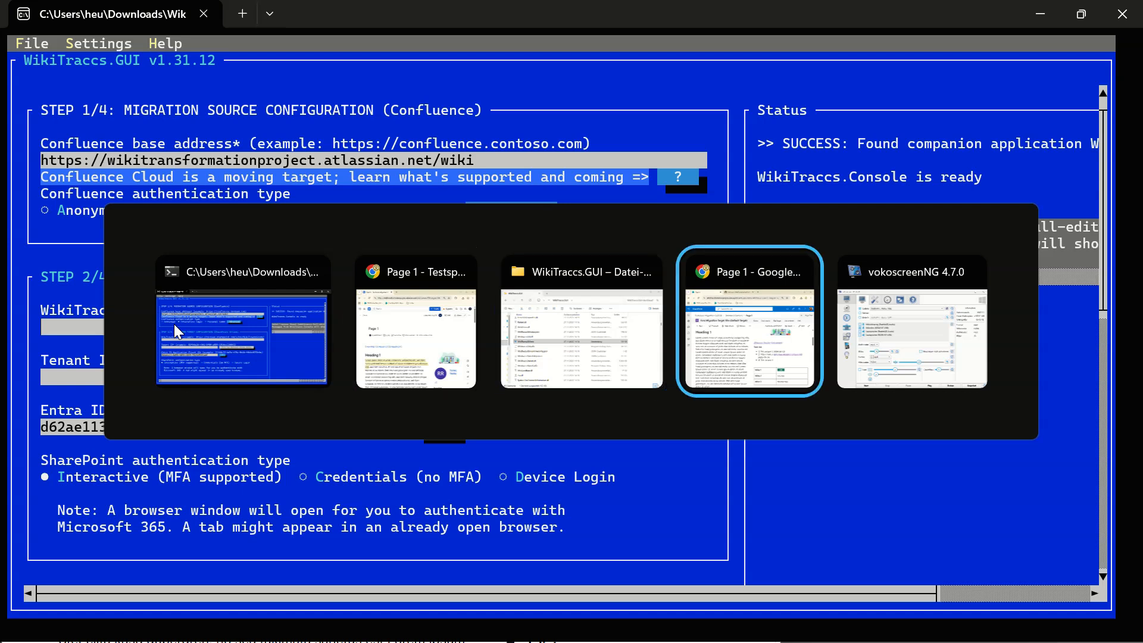
middle_click(405, 89)
click(833, 16)
click(698, 58)
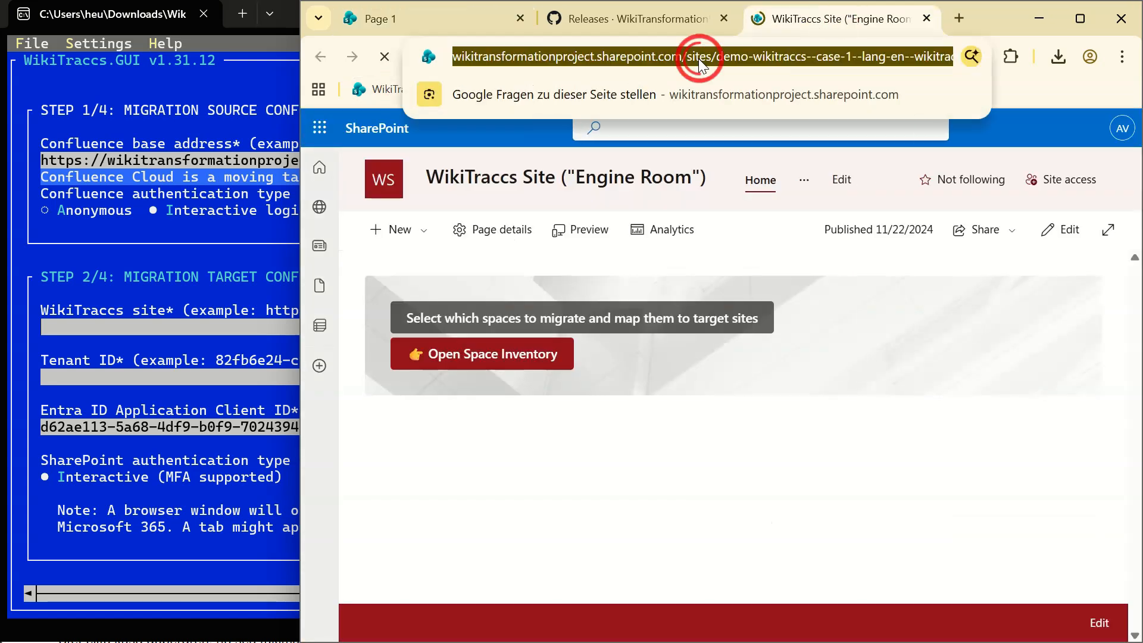
click(189, 327)
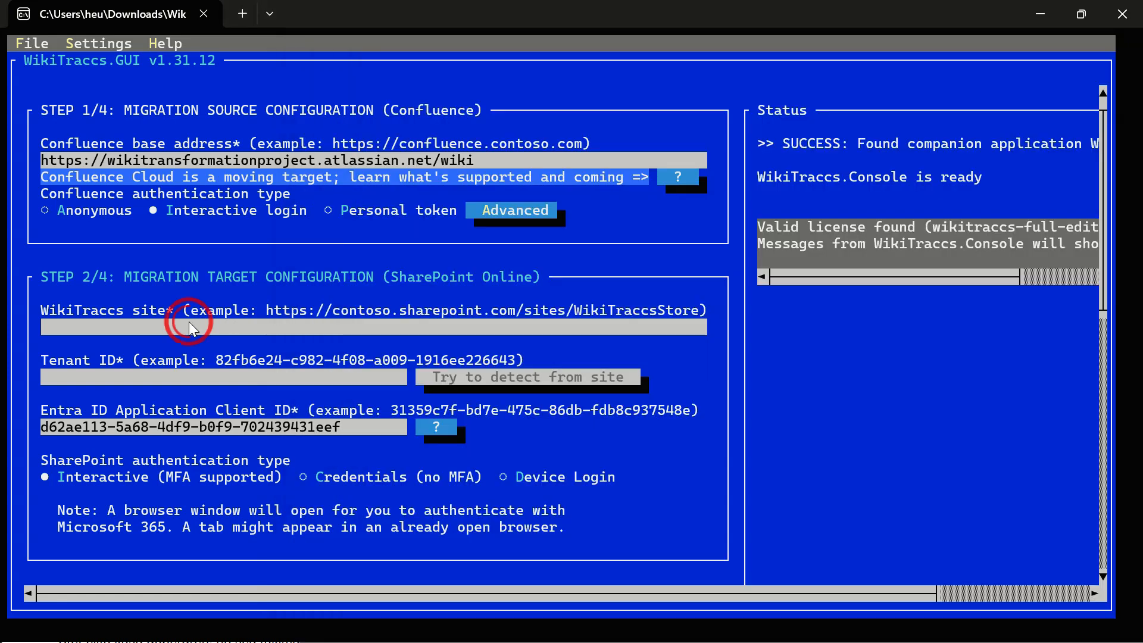
text(https://wikitransformationproject.sharepoint.com/sites/demo-wikitraccs--case-1--lang-en--wikitraccs-site)
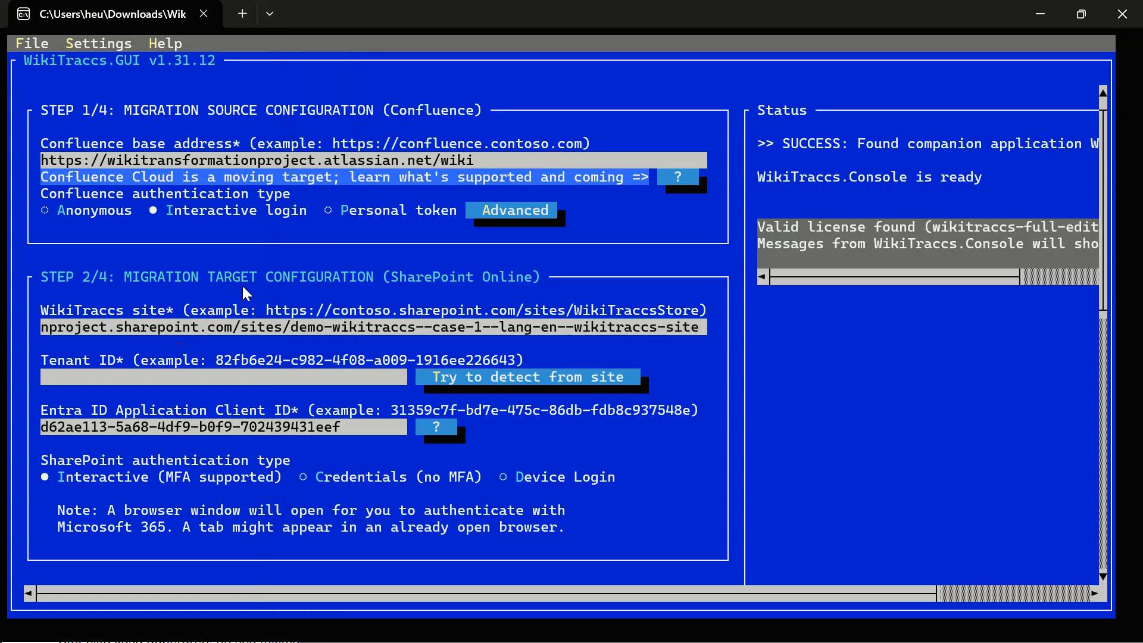
click(107, 382)
click(488, 381)
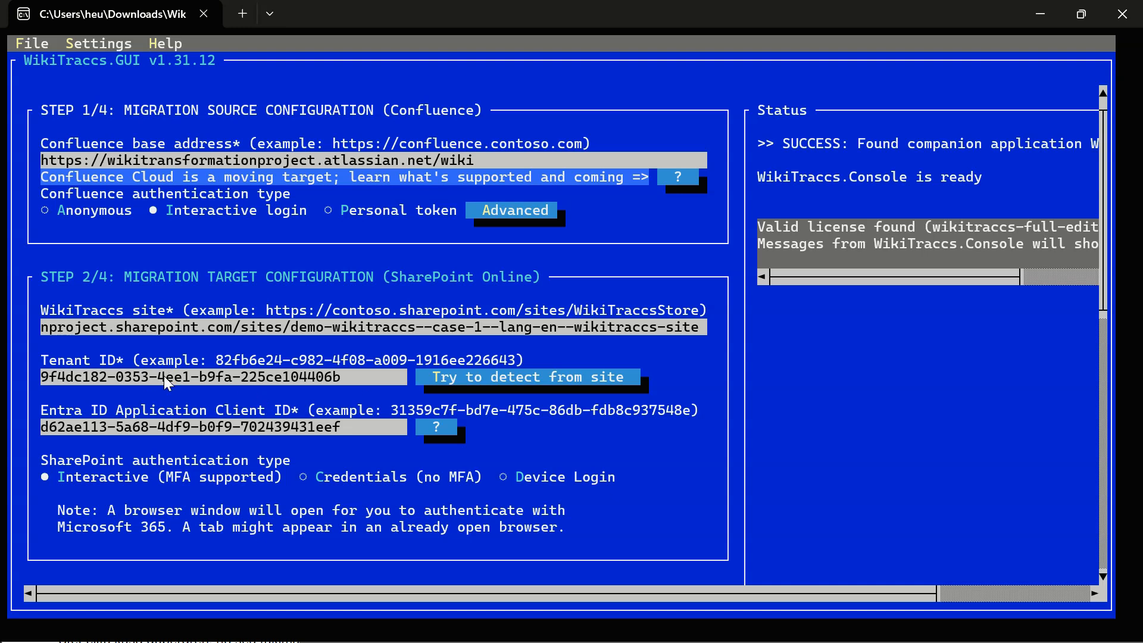
- Open the help article for the Entra ID Application Client ID and read through its app registration and troubleshooting instructions
click(357, 426)
click(439, 426)
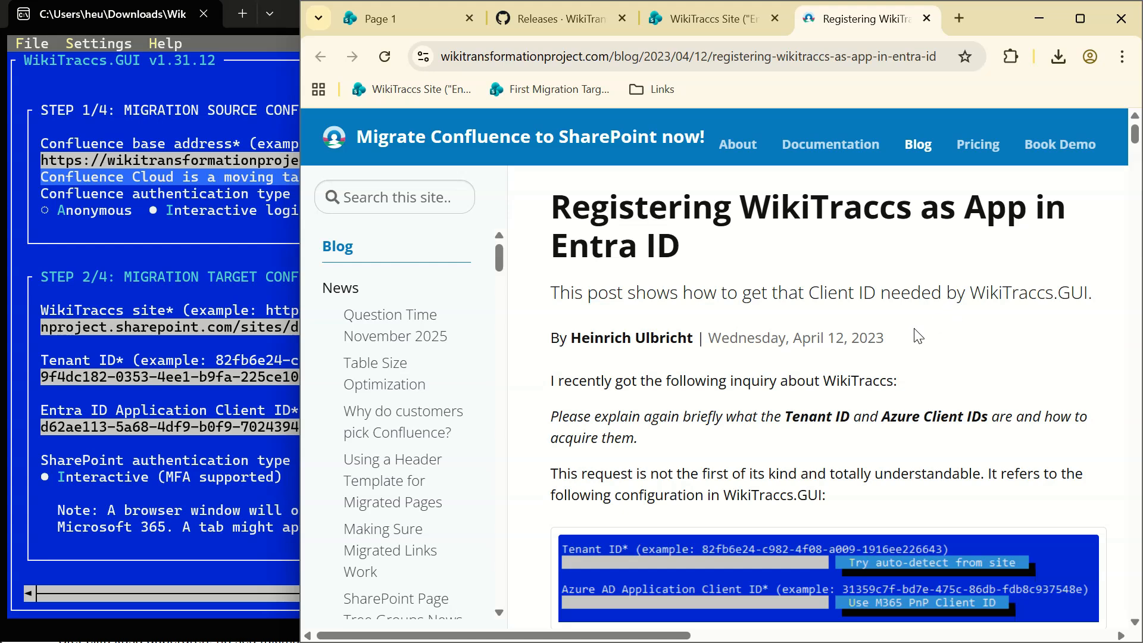
scroll(920, 328, down, 20)
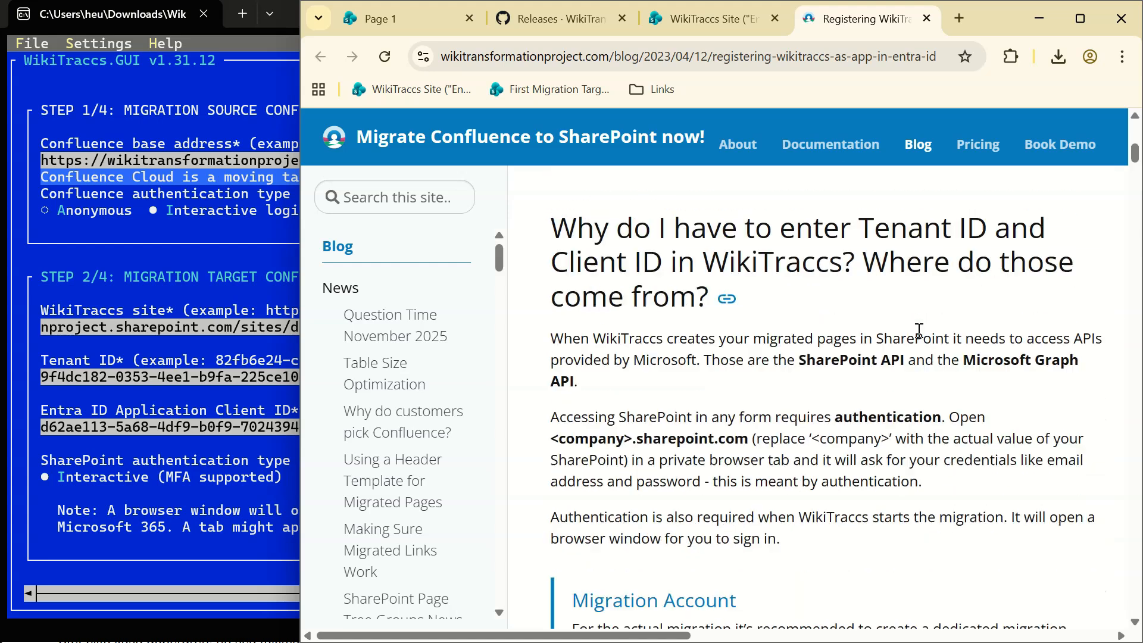
scroll(919, 331, down, 5)
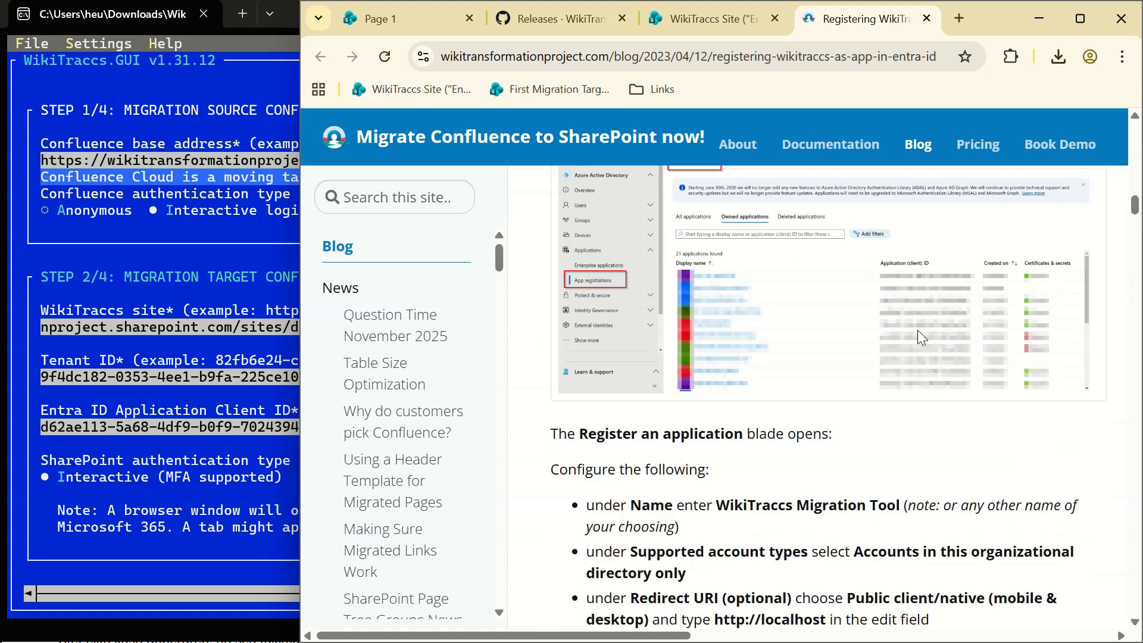
scroll(920, 336, down, 15)
scroll(920, 336, down, 15)
scroll(921, 336, down, 15)
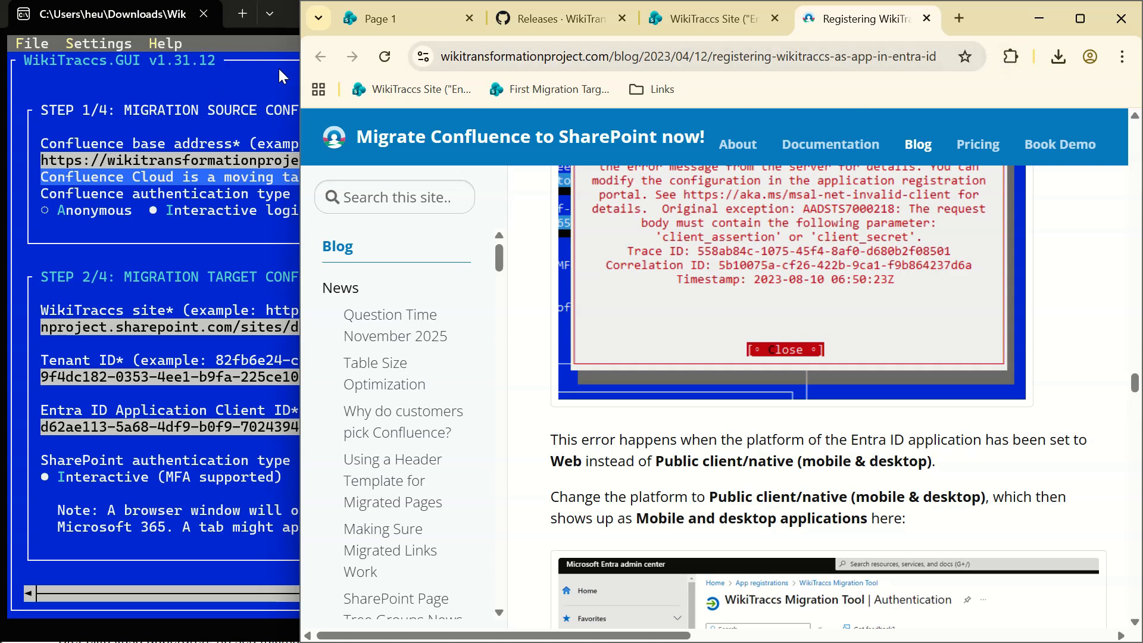
- Return to WikiTraccs.GUI, test the Confluence connection and dismiss the result message
click(1039, 20)
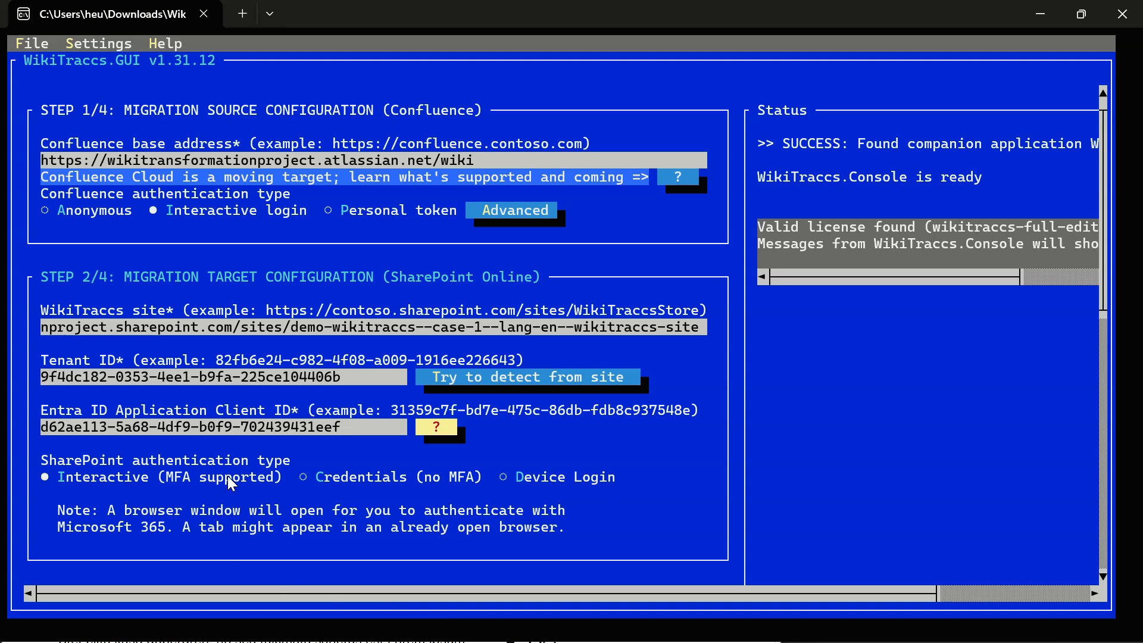
scroll(337, 465, down, 1)
scroll(337, 462, down, 3)
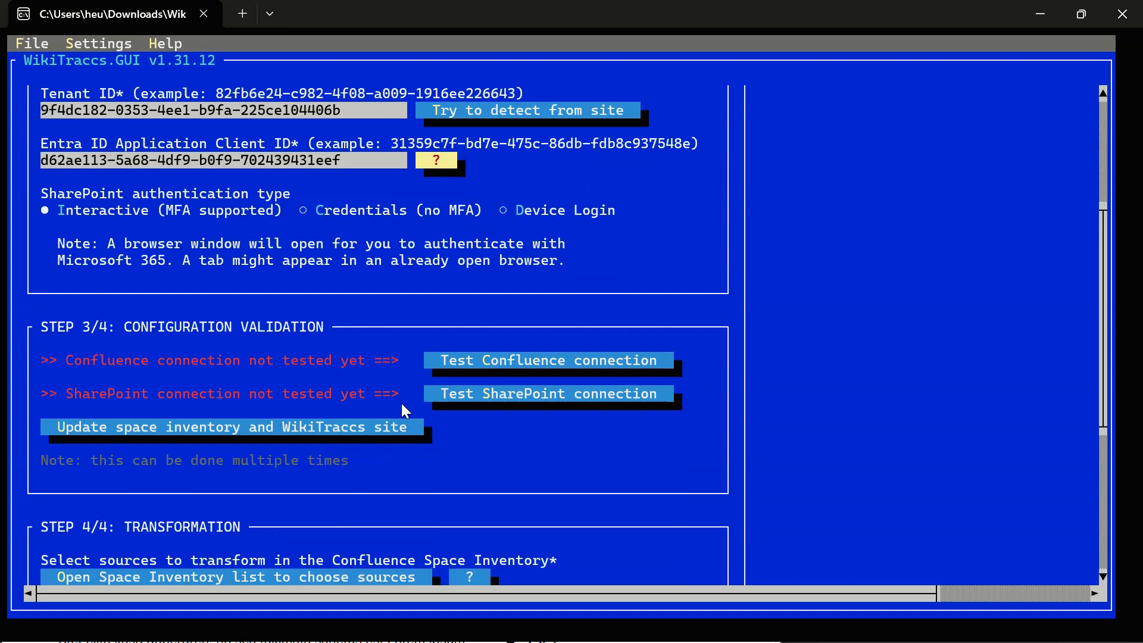
click(549, 358)
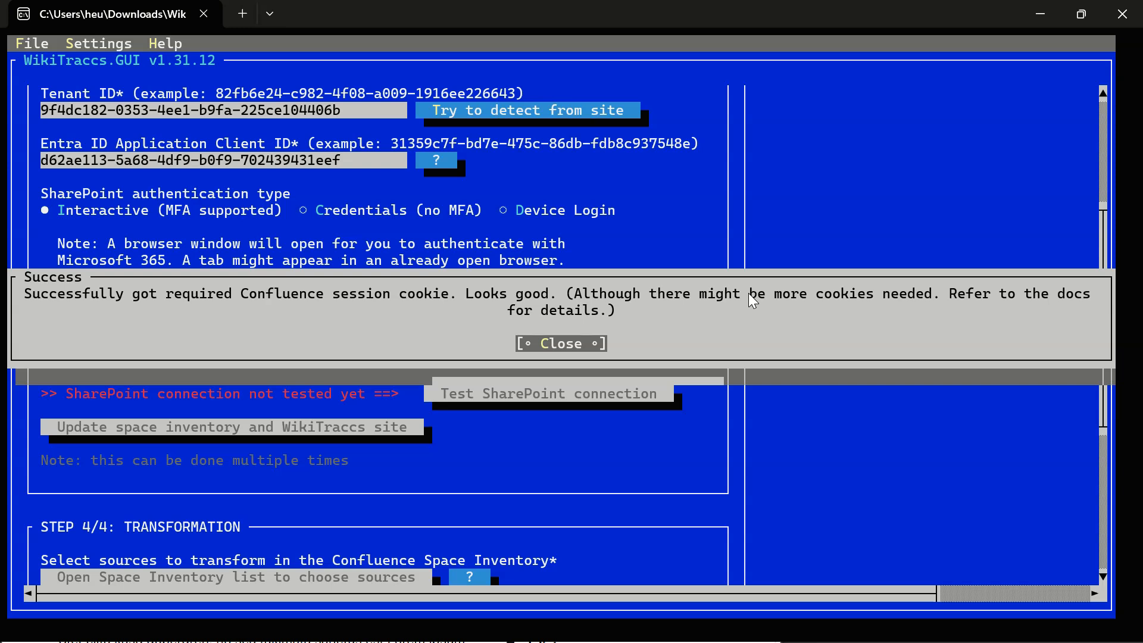
click(576, 343)
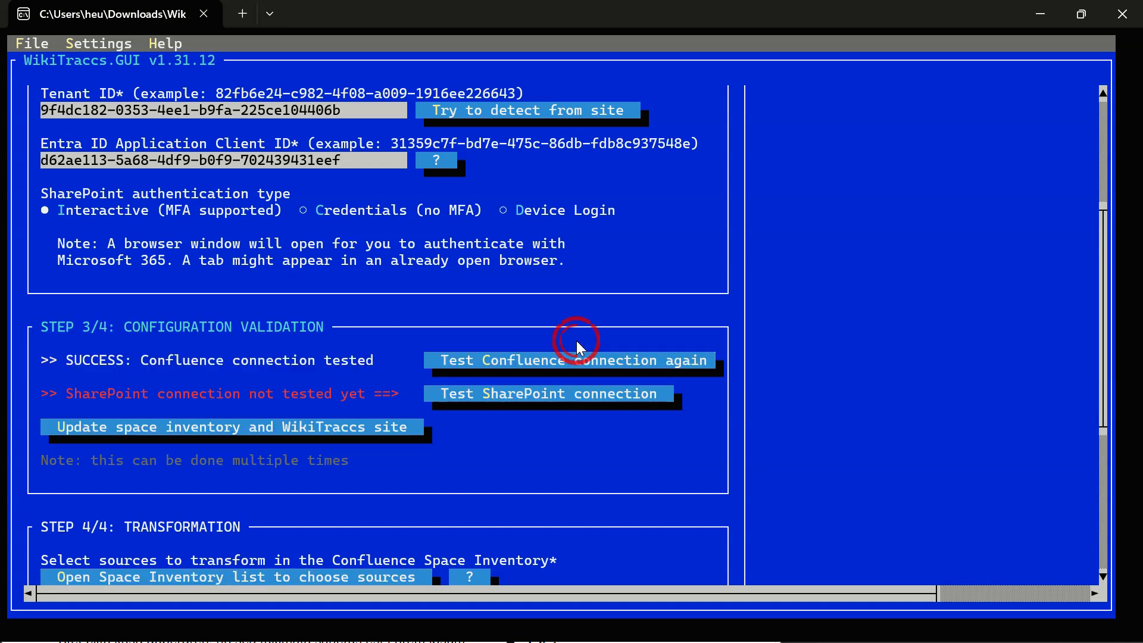
- Test the SharePoint connection, signing in with the listed Microsoft account, and dismiss the result message in WikiTraccs.GUI
click(537, 392)
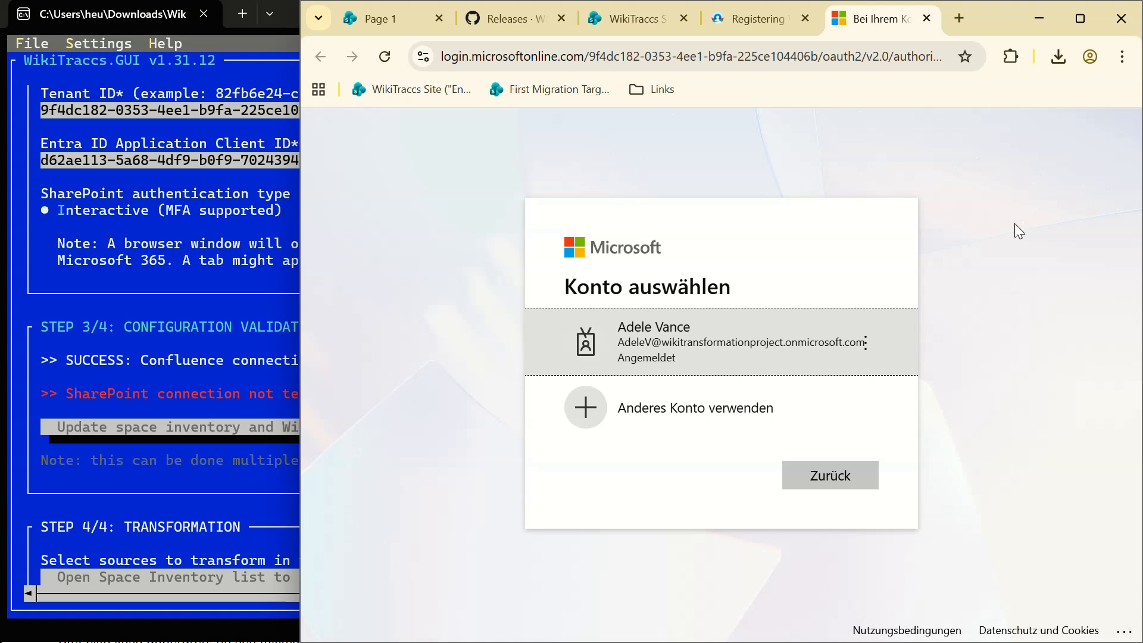
click(673, 348)
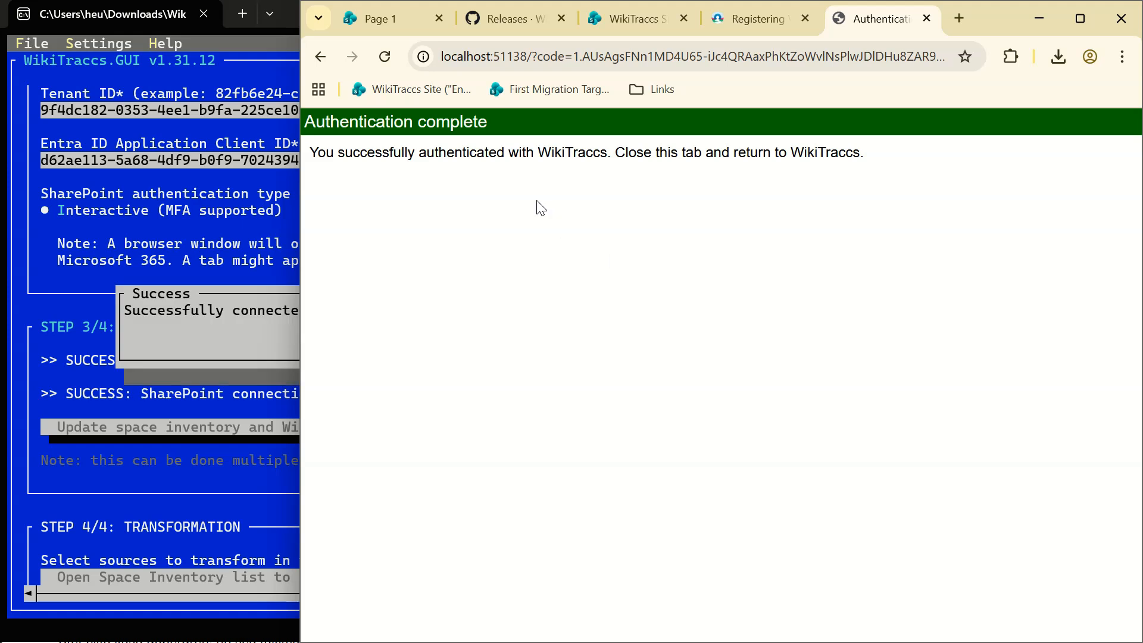
click(265, 315)
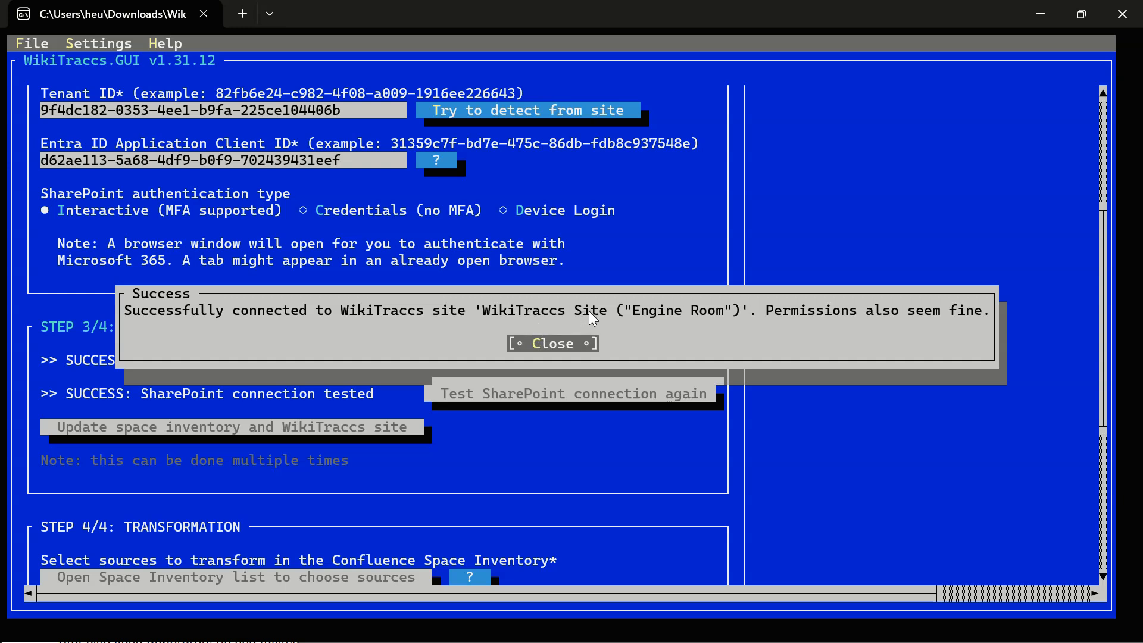
click(553, 343)
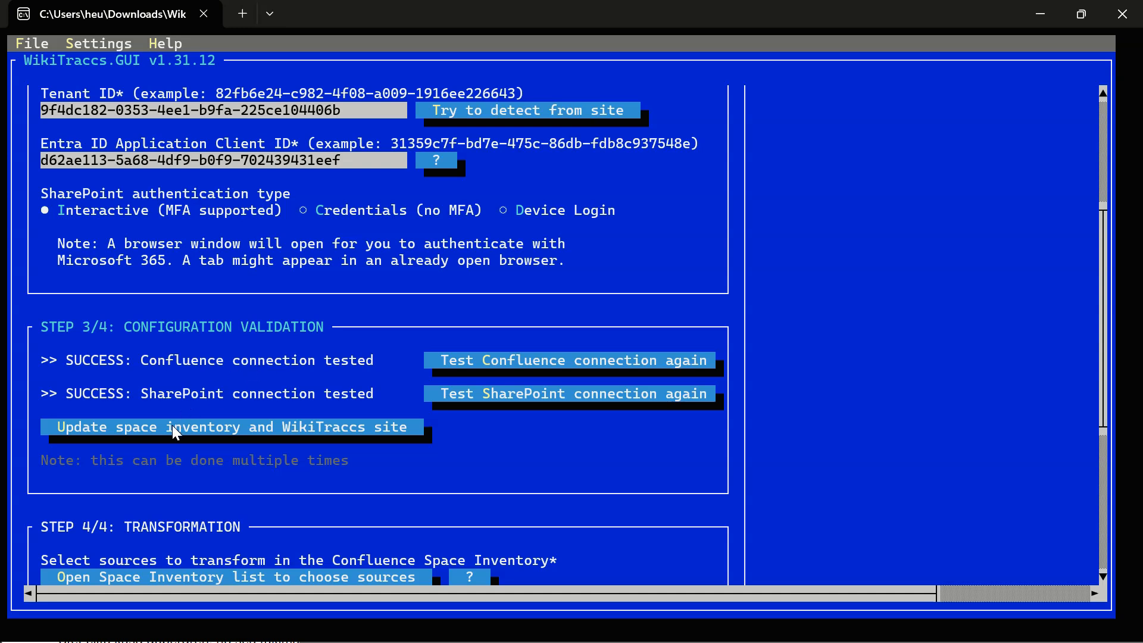
- Update the space inventory and WikiTraccs site, dismissing the message about the retrieved spaces
click(226, 427)
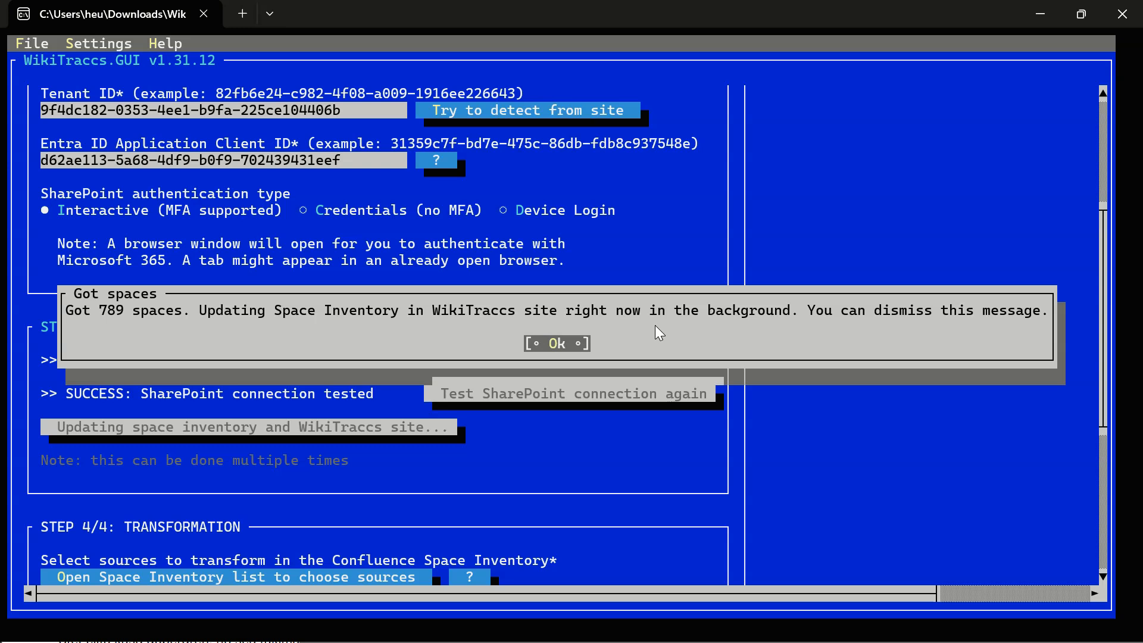
click(557, 345)
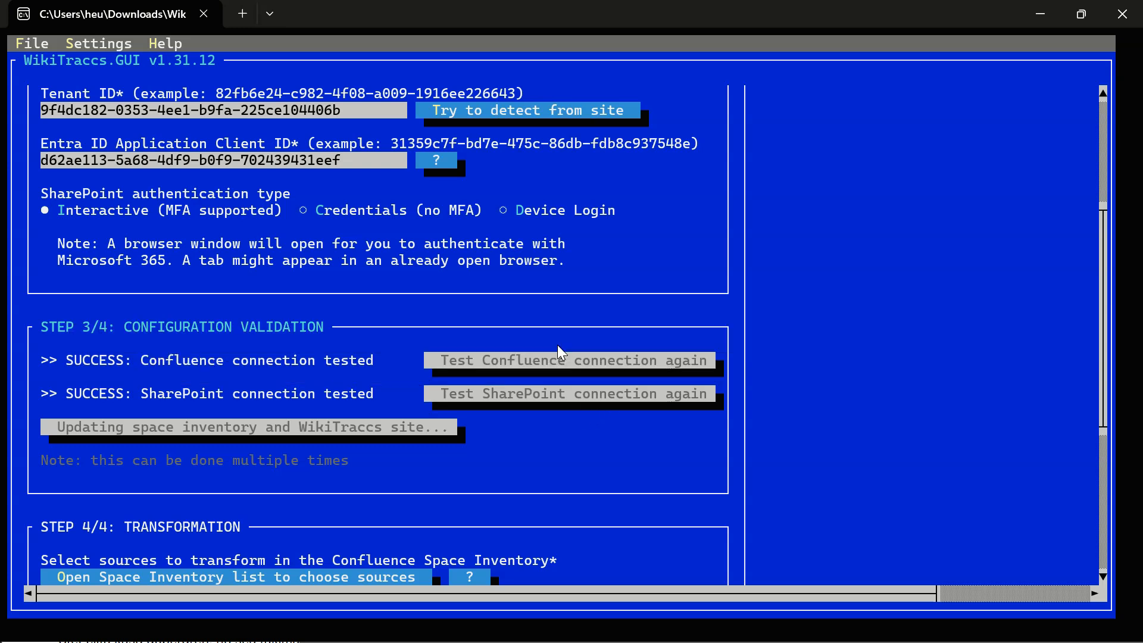
click(570, 343)
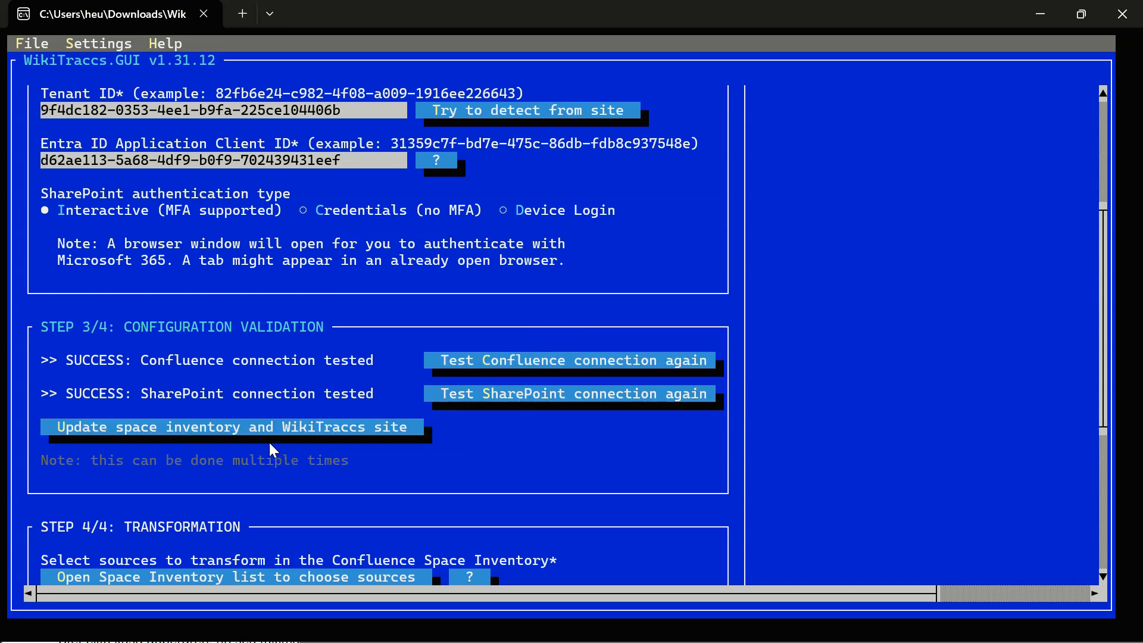
- Open the Space Inventory list for choosing the transformation sources and maximize the browser window
scroll(495, 470, down, 5)
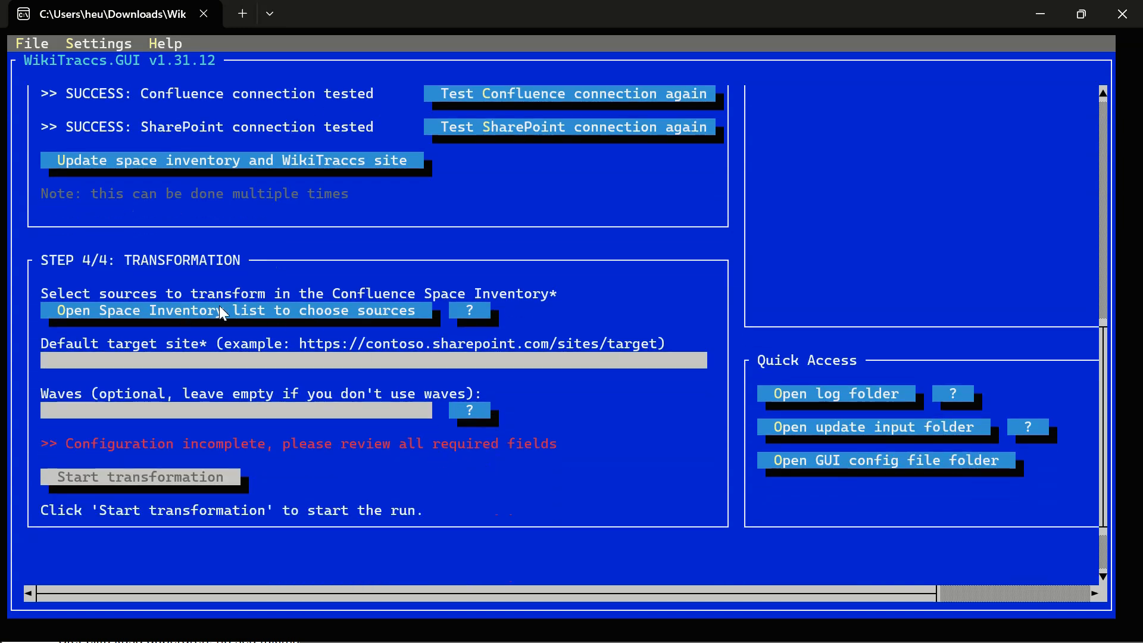
click(227, 308)
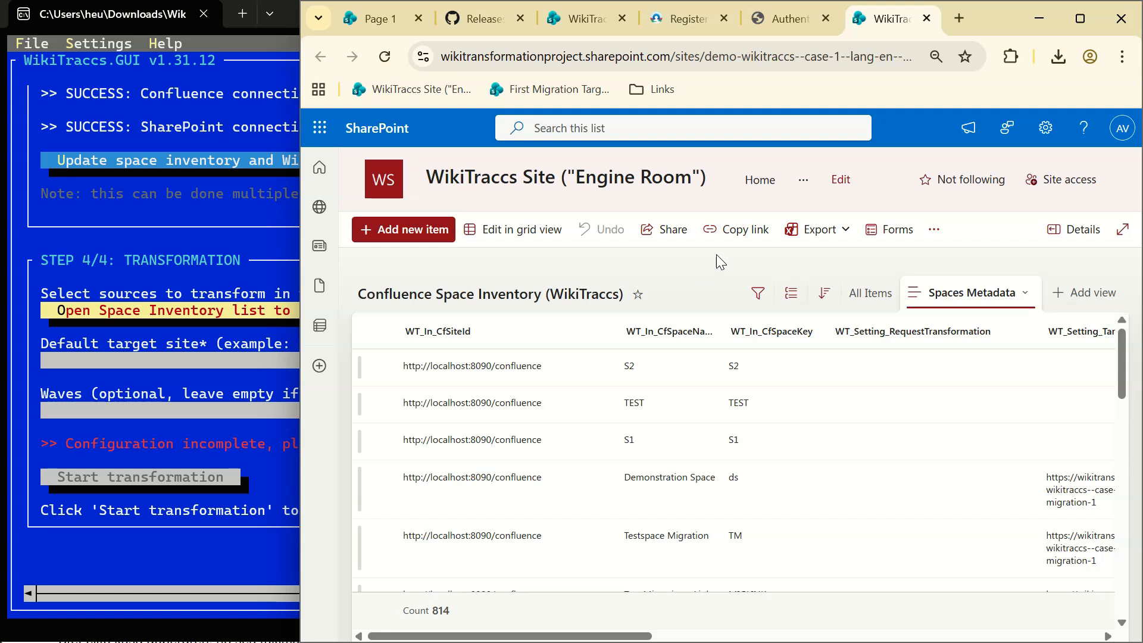
click(1080, 24)
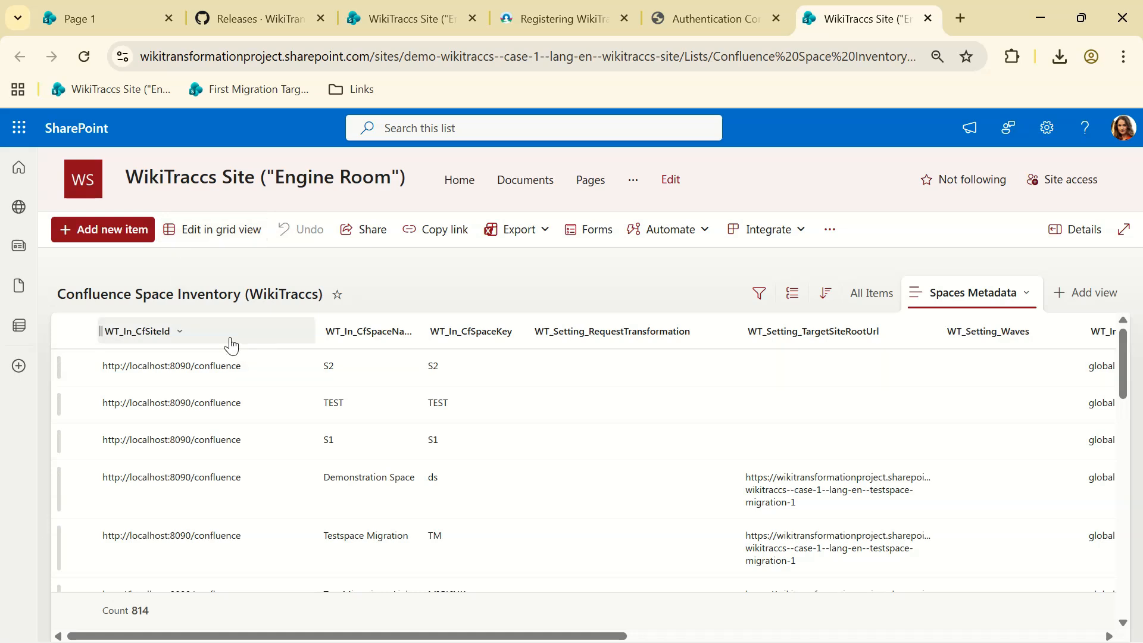
- Filter the Confluence Space Inventory by WT_In_CfSiteId to the wikitransformationproject.atlassian.net site
click(182, 329)
click(161, 424)
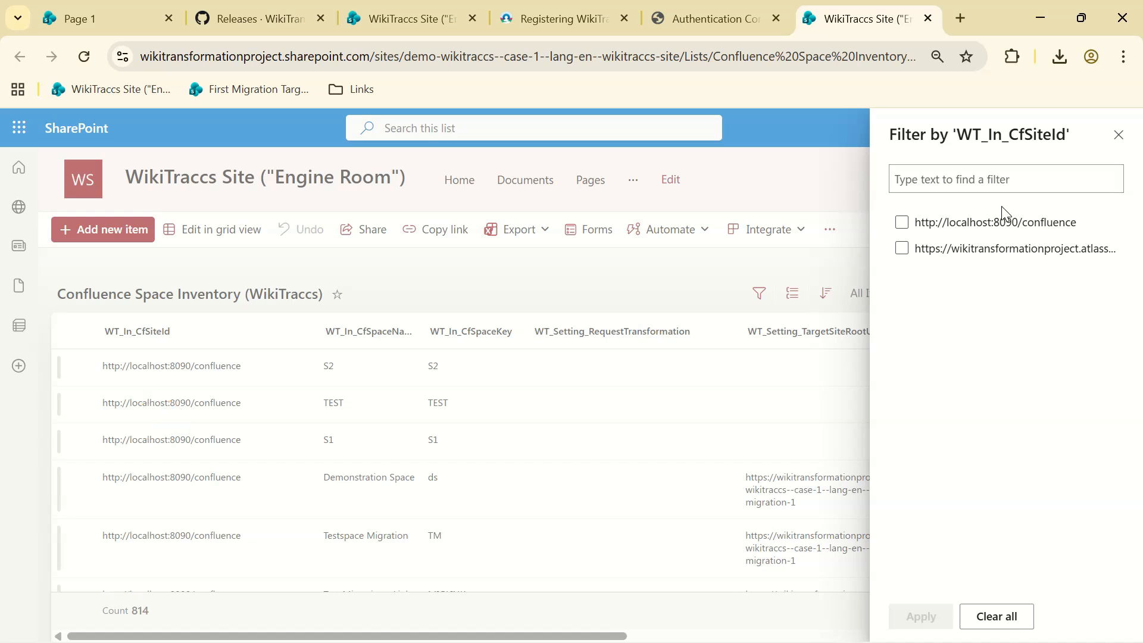
click(948, 253)
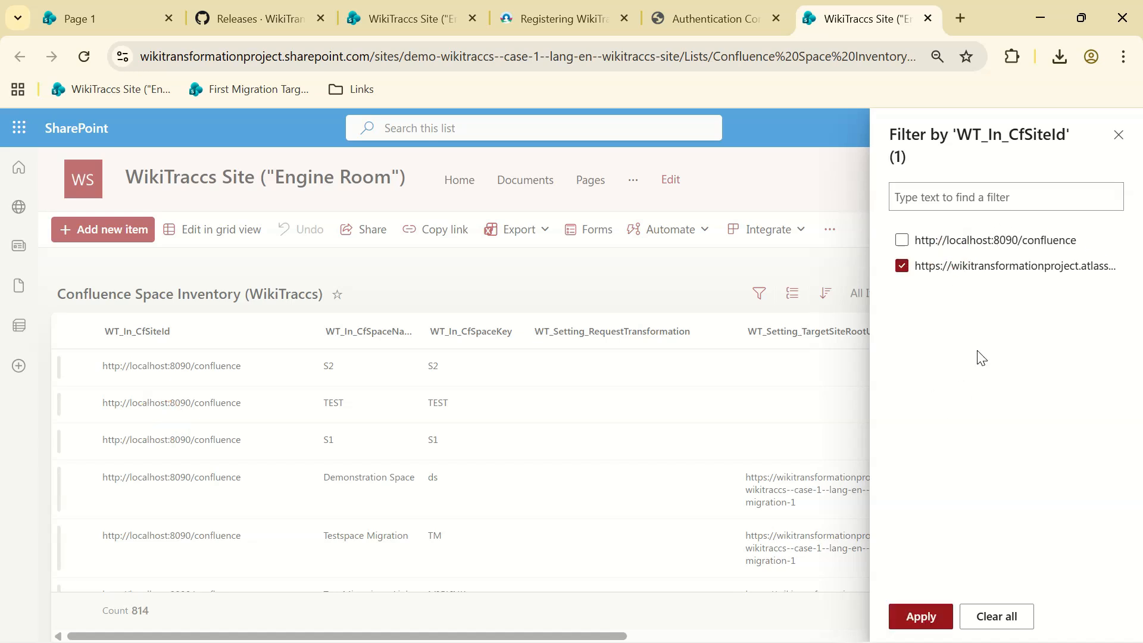
click(917, 616)
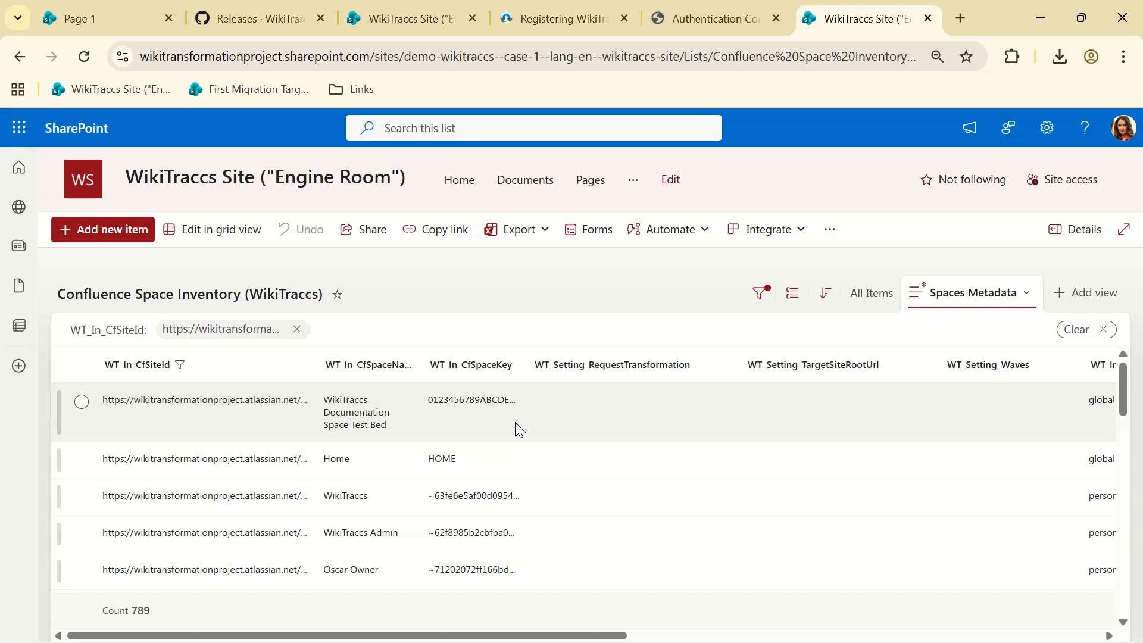
- Filter the space inventory further by WT_In_CfSpaceKey to the space key TM
scroll(515, 422, down, 5)
scroll(515, 423, up, 2)
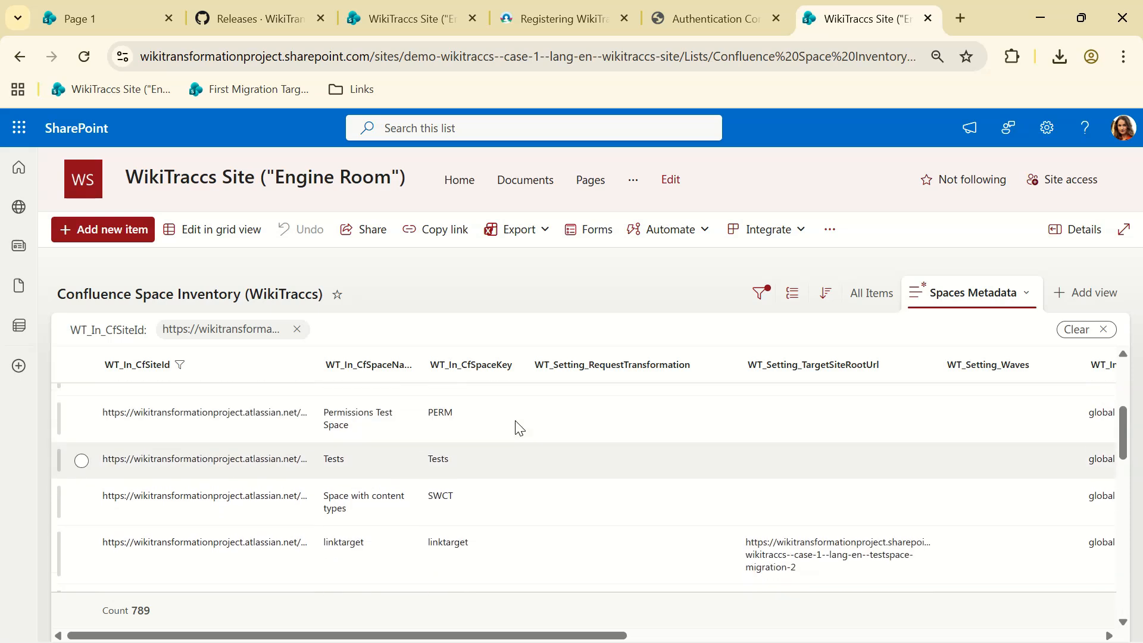
click(507, 362)
click(485, 454)
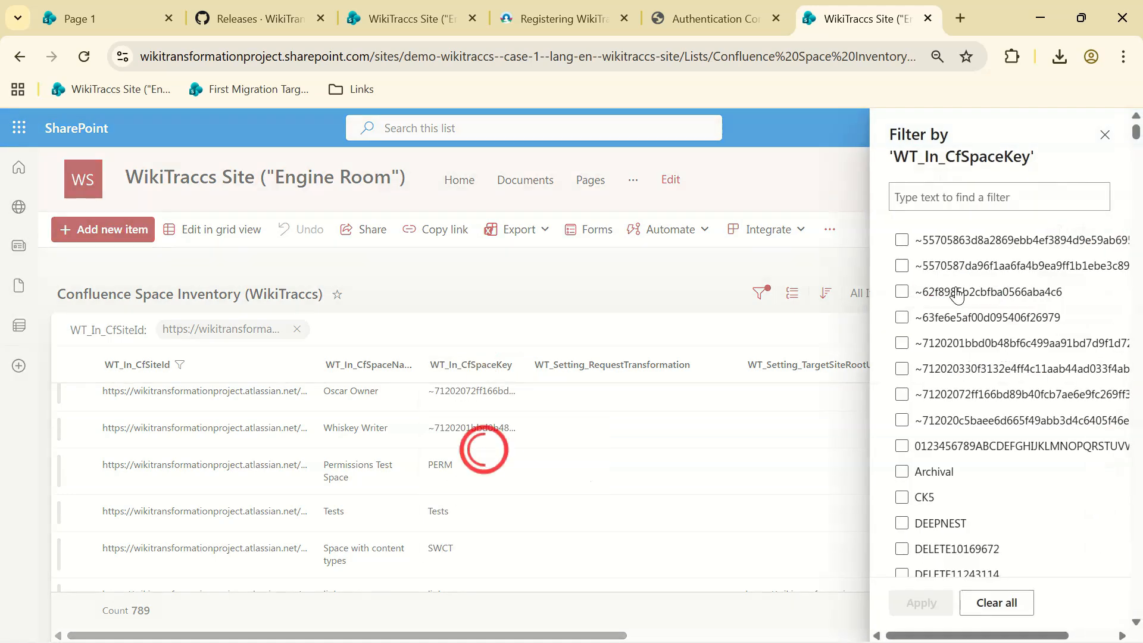
click(976, 195)
text(TM)
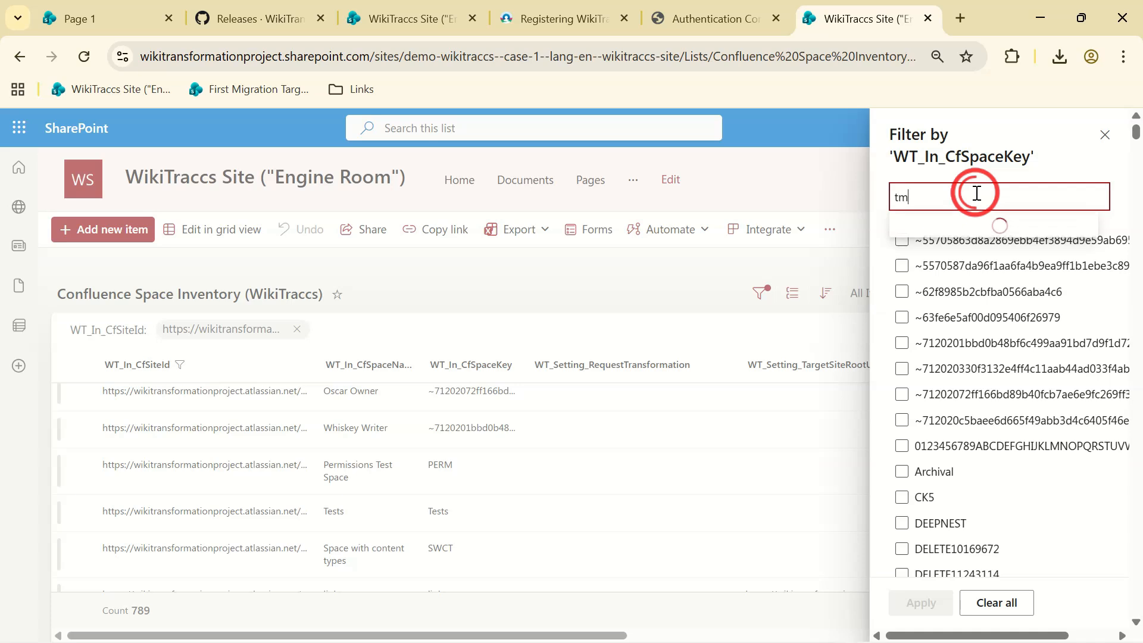
click(945, 227)
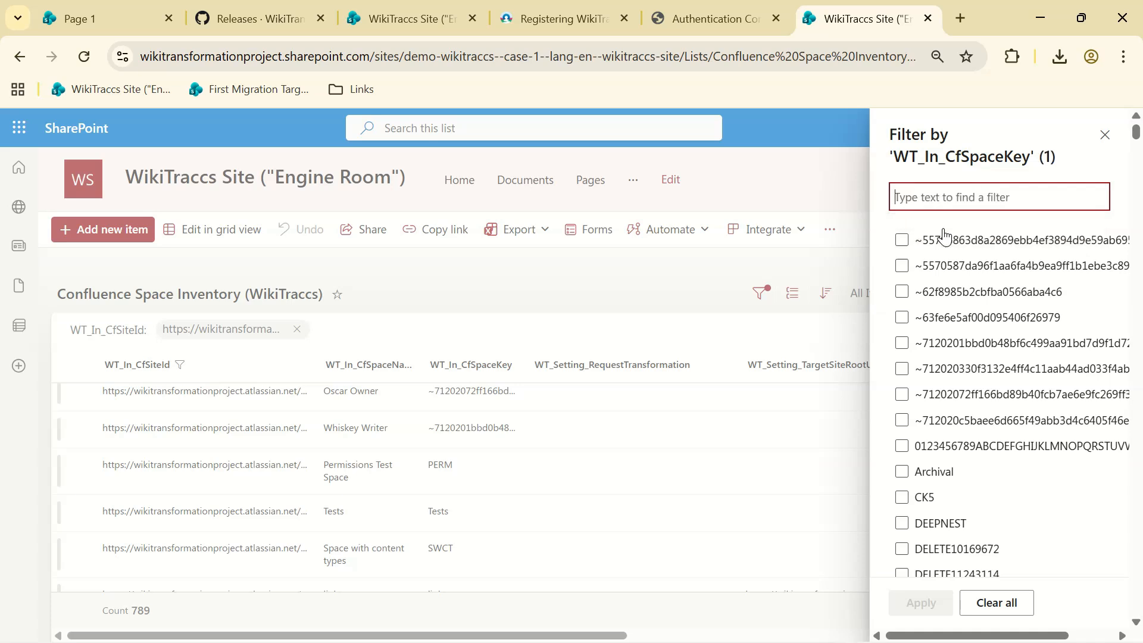
click(922, 599)
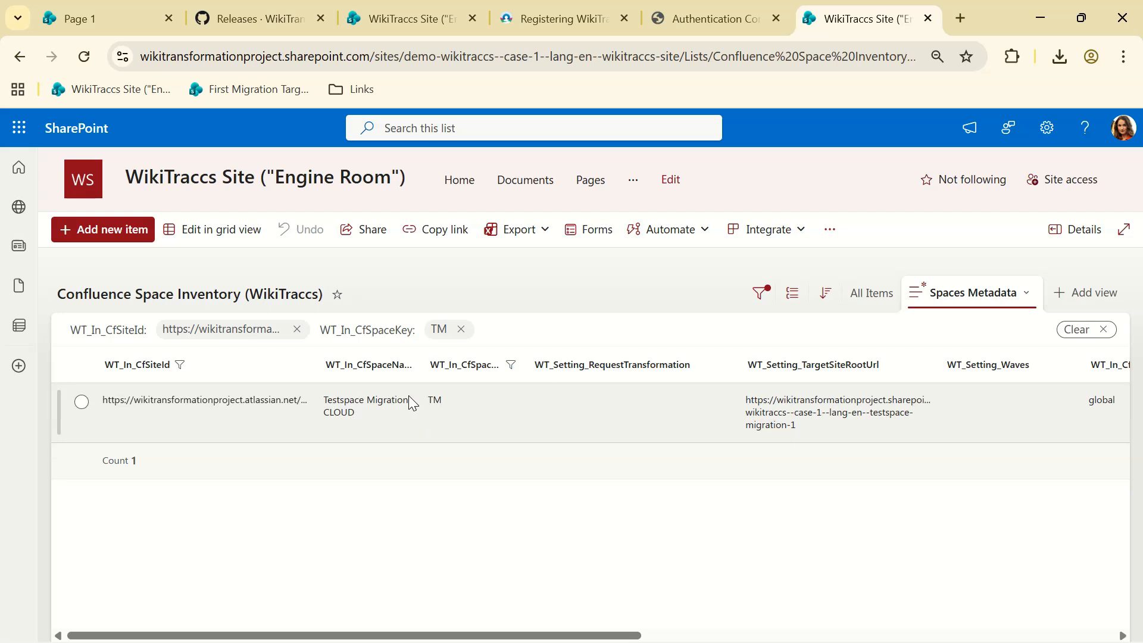
- Switch the list to grid editing and enable WT_Setting_RequestTransformation for the Testspace Migration CLOUD space
click(228, 234)
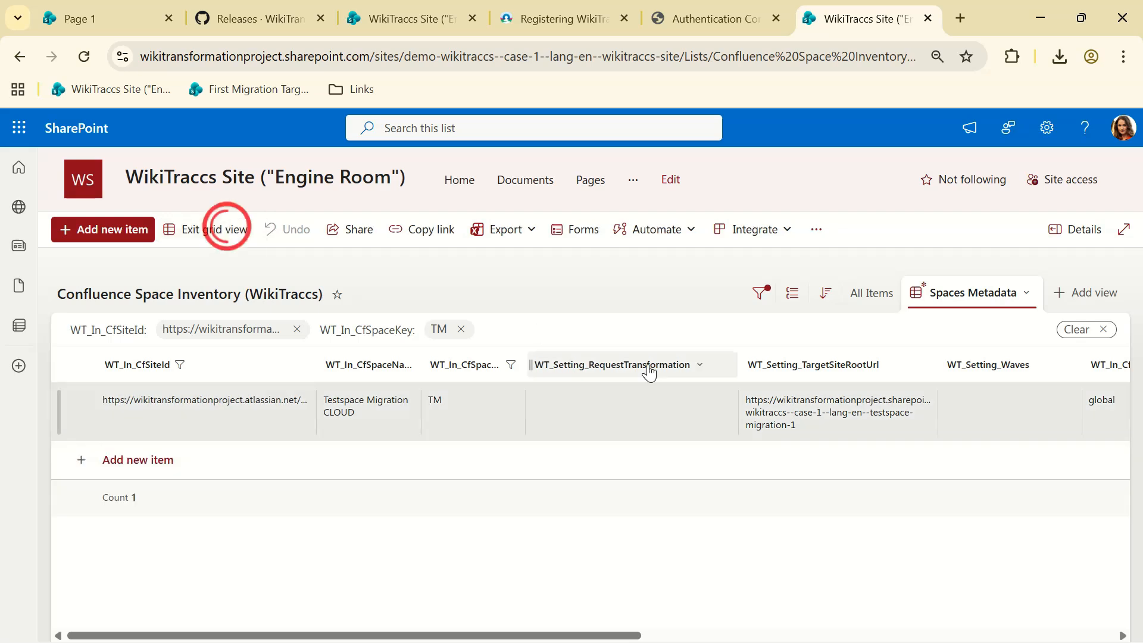
click(633, 403)
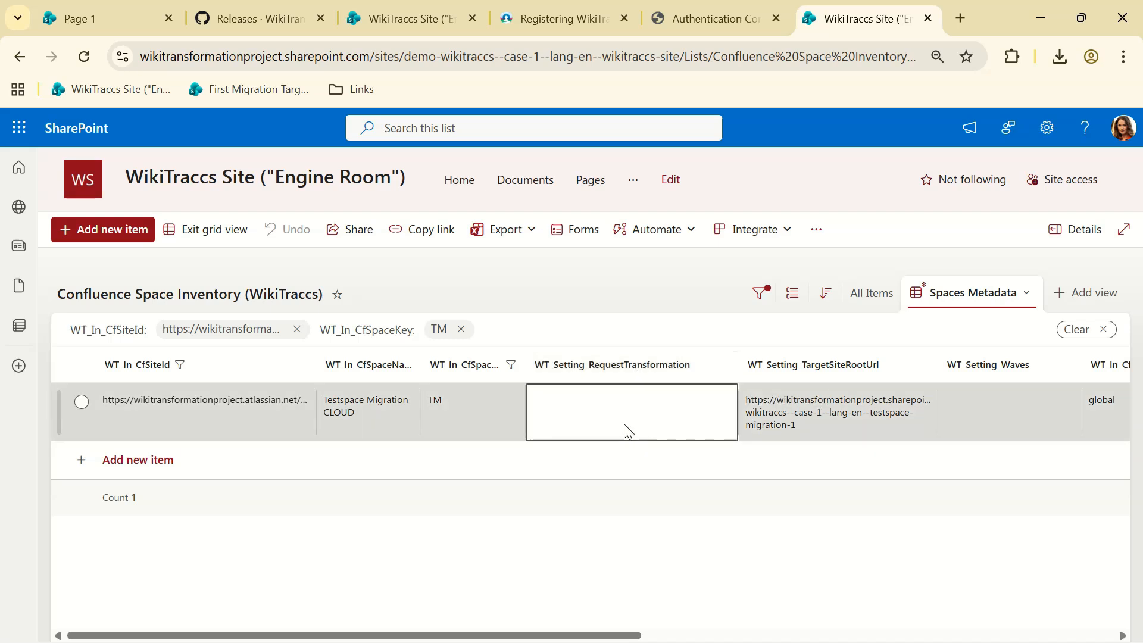
click(626, 407)
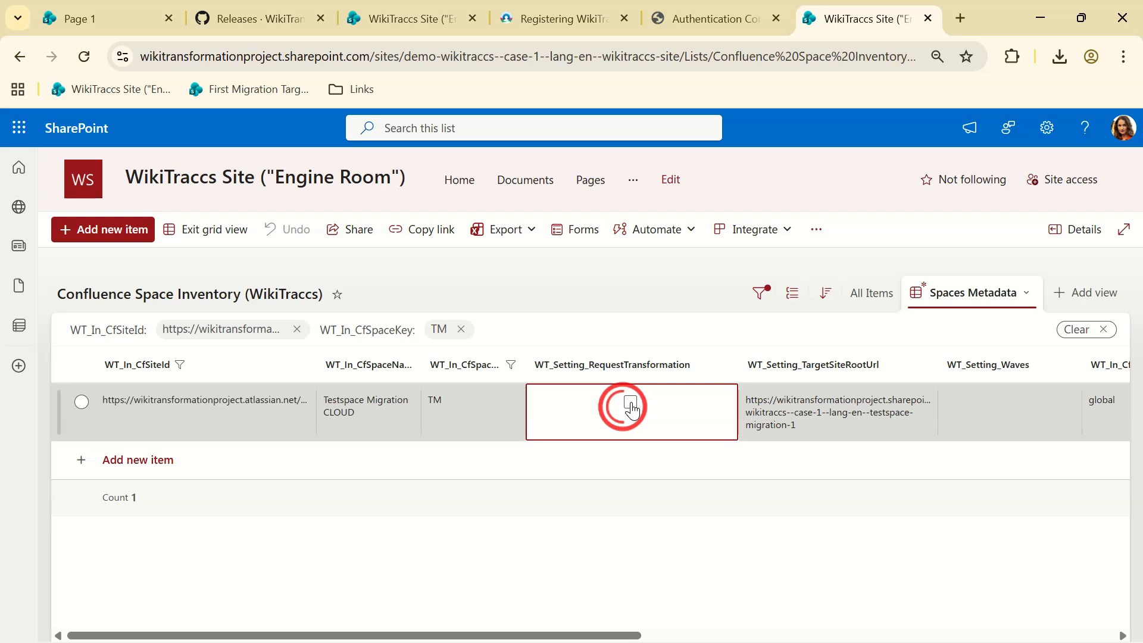
click(632, 401)
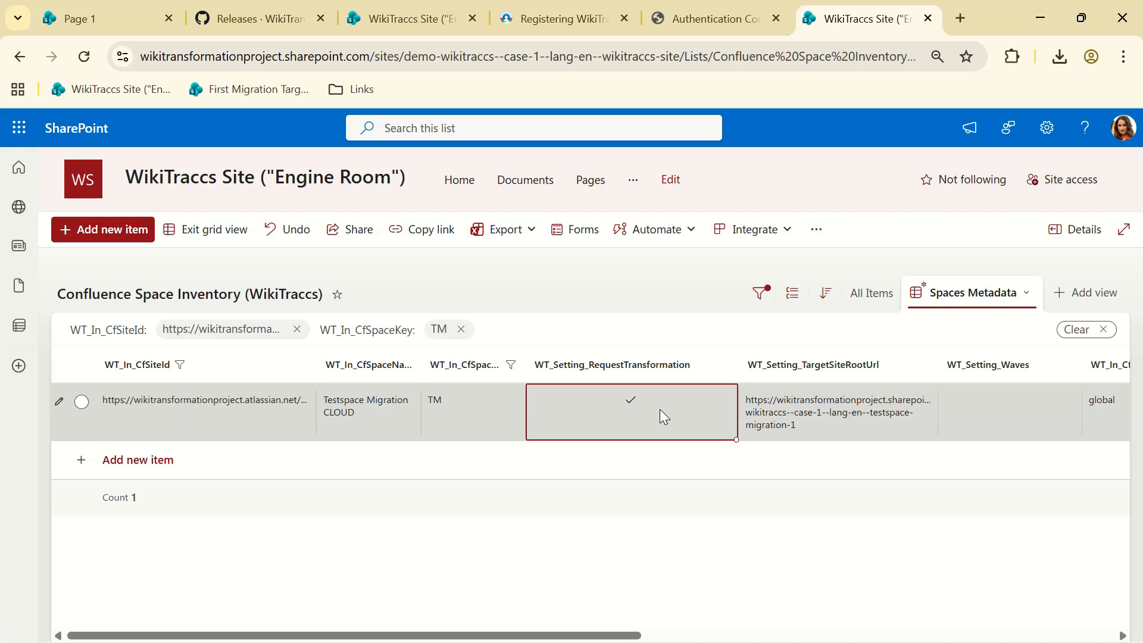
- Remove the TM space key filter and enable WT_Setting_RequestTransformation for the HIERARCHYTEST space
click(462, 329)
scroll(649, 458, down, 10)
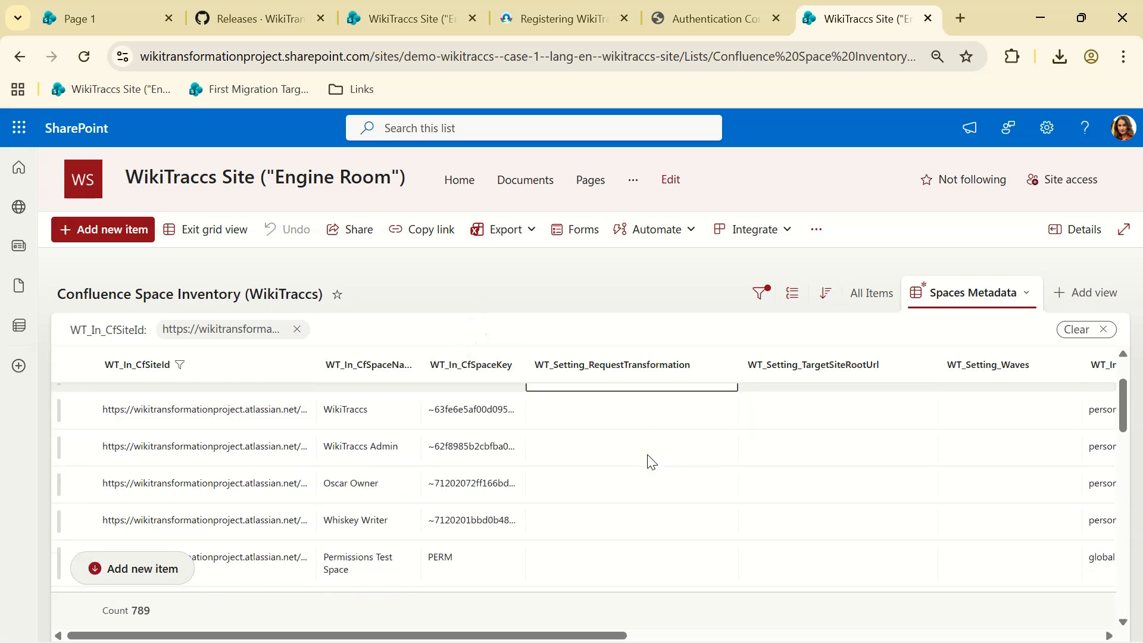
click(649, 452)
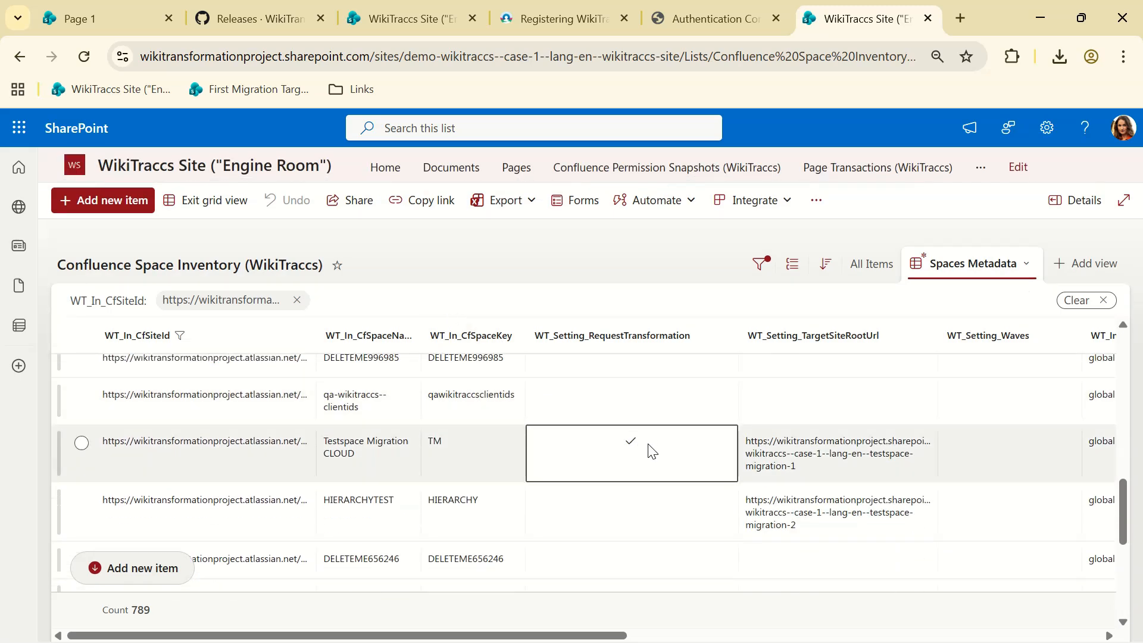
click(633, 406)
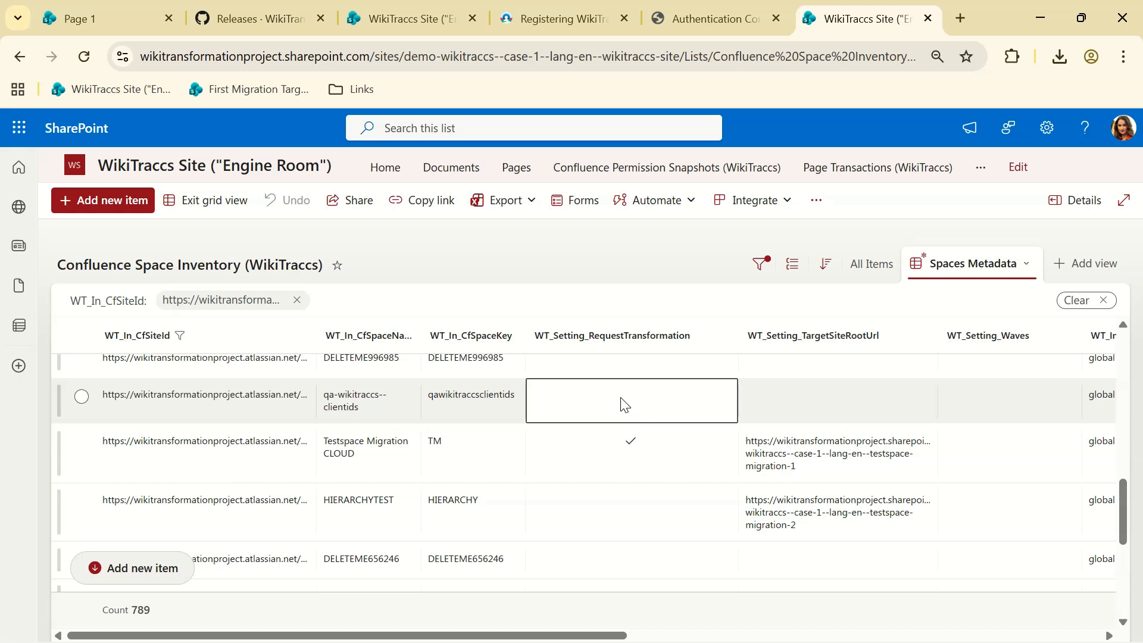
click(628, 449)
click(625, 511)
click(621, 439)
click(623, 506)
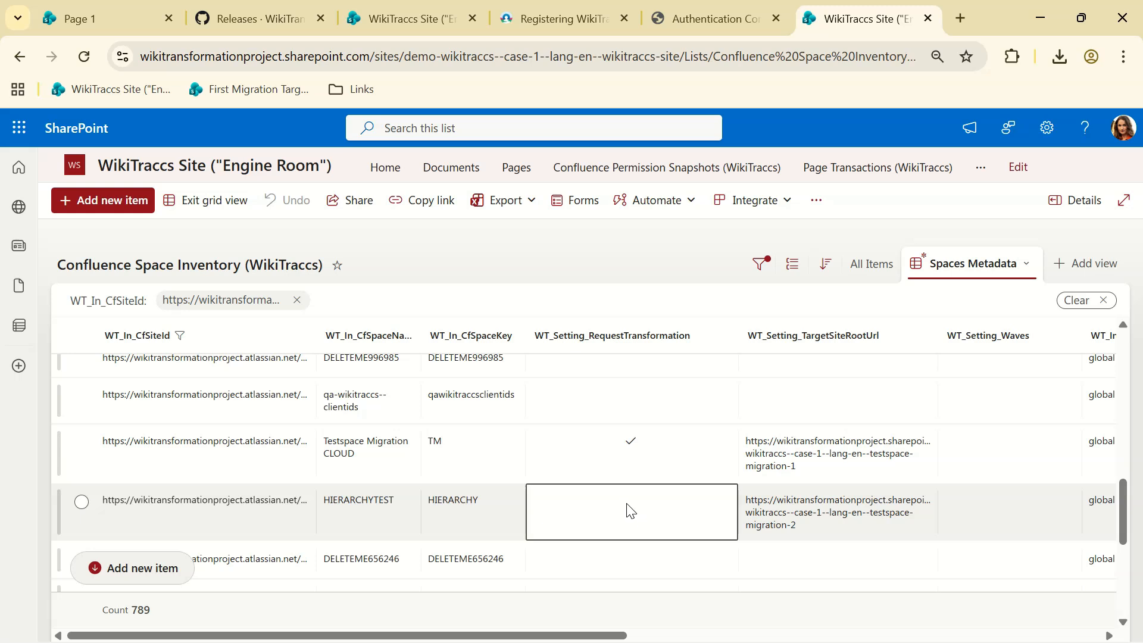
click(631, 511)
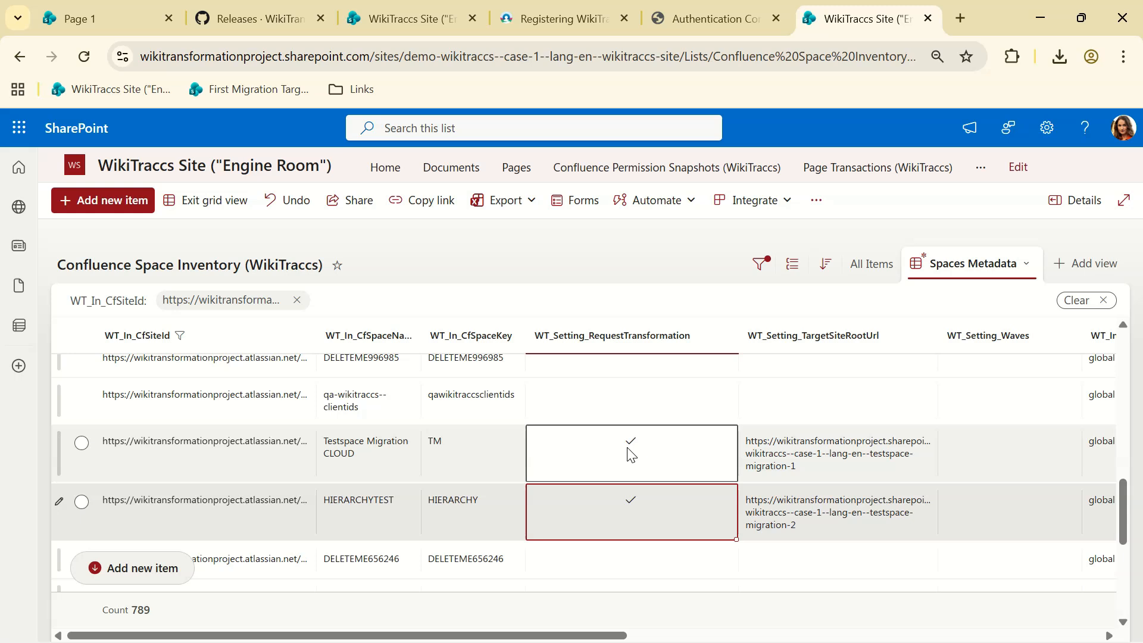
- Inspect the full WT_Setting_TargetSiteRootUrl address of the Testspace Migration CLOUD space, leaving the cell without editing it
mouse_move(684, 613)
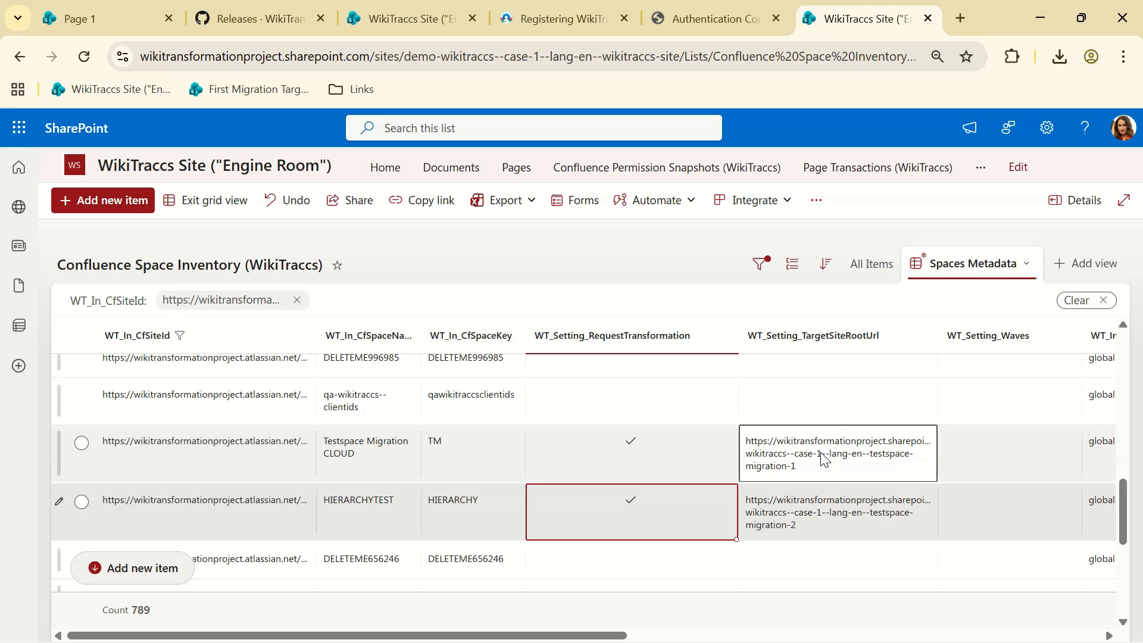
click(802, 468)
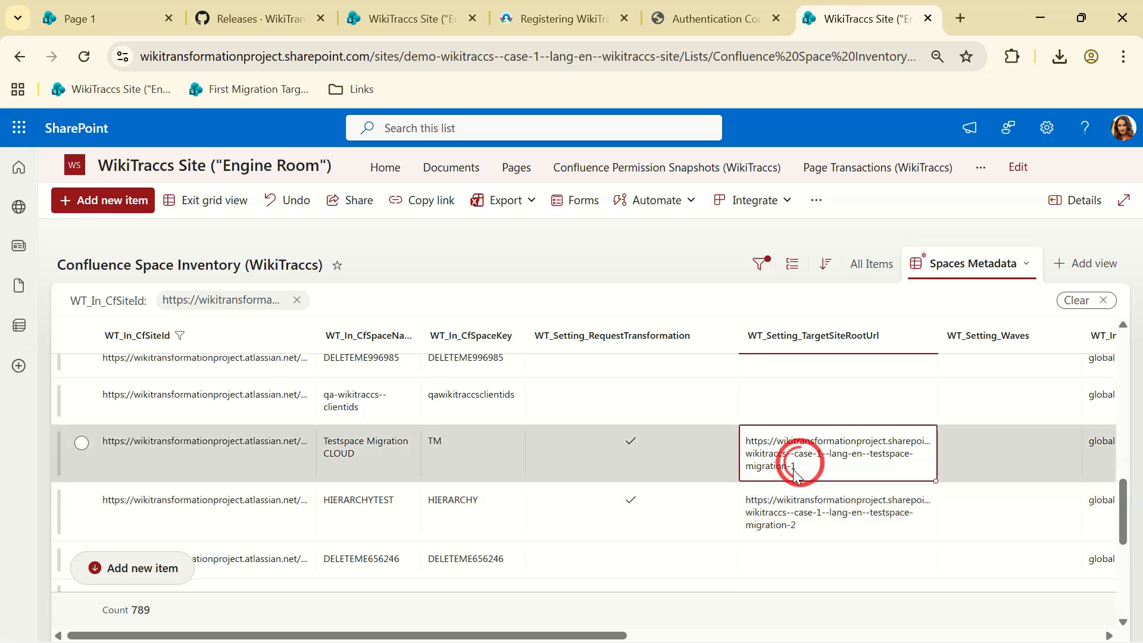
click(794, 467)
triple_click(827, 496)
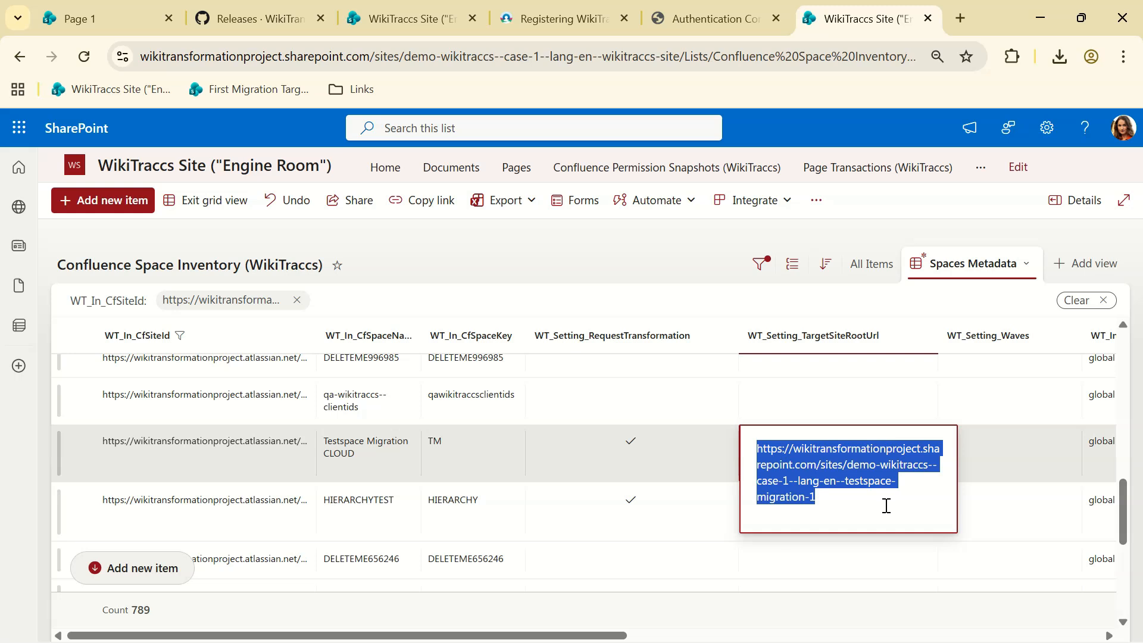
click(720, 450)
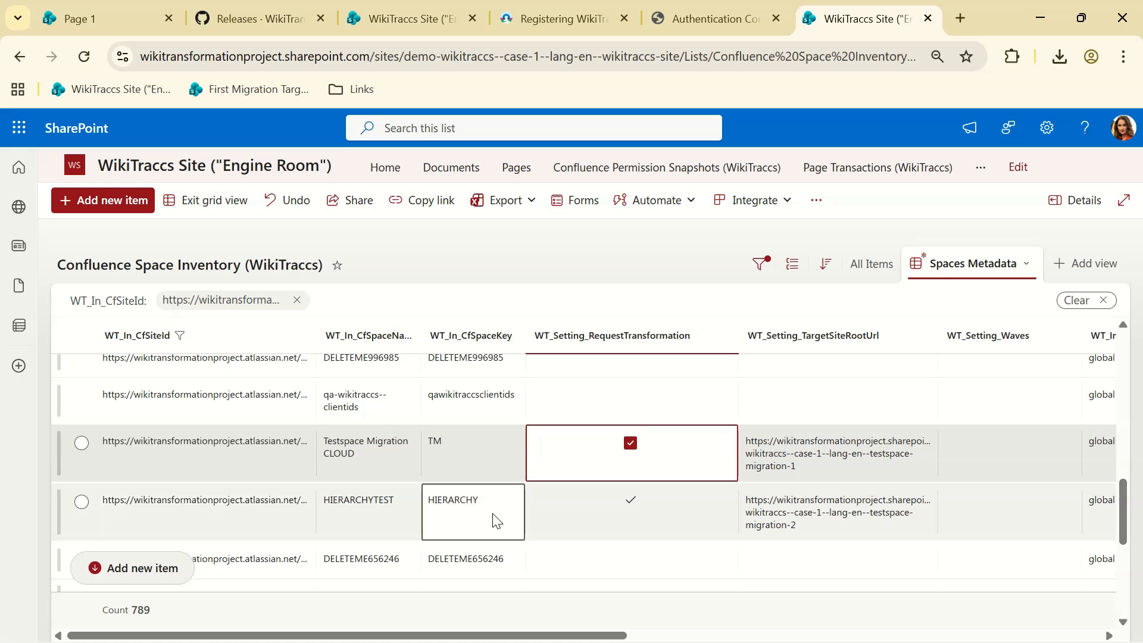
- Copy the full WT_Setting_TargetSiteRootUrl address of the Testspace Migration CLOUD space and leave grid editing
click(798, 523)
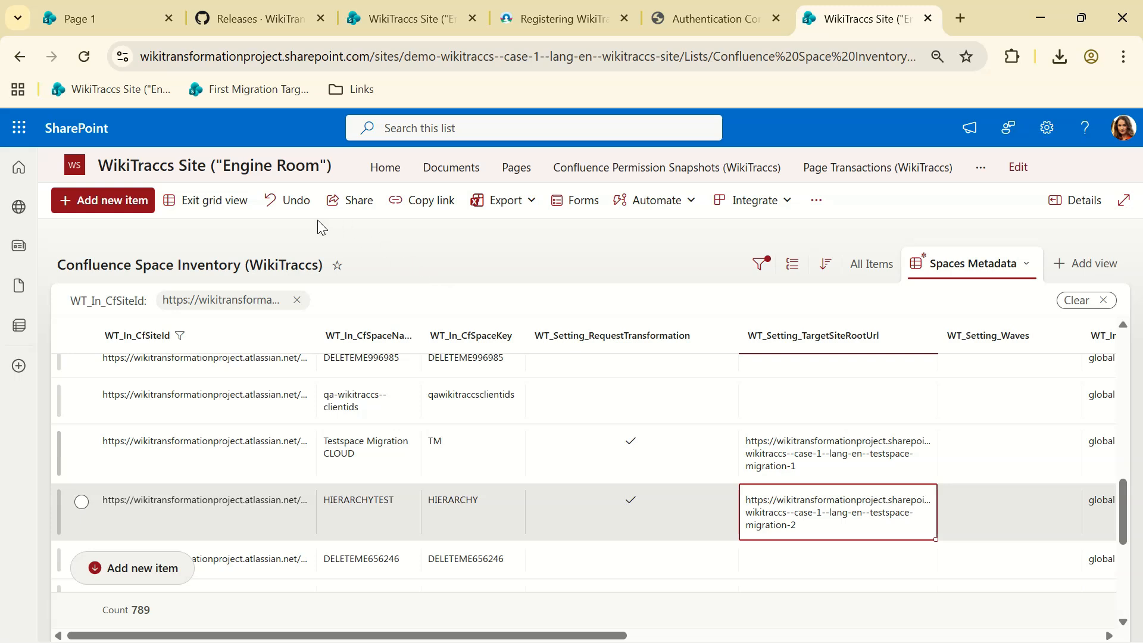
click(215, 208)
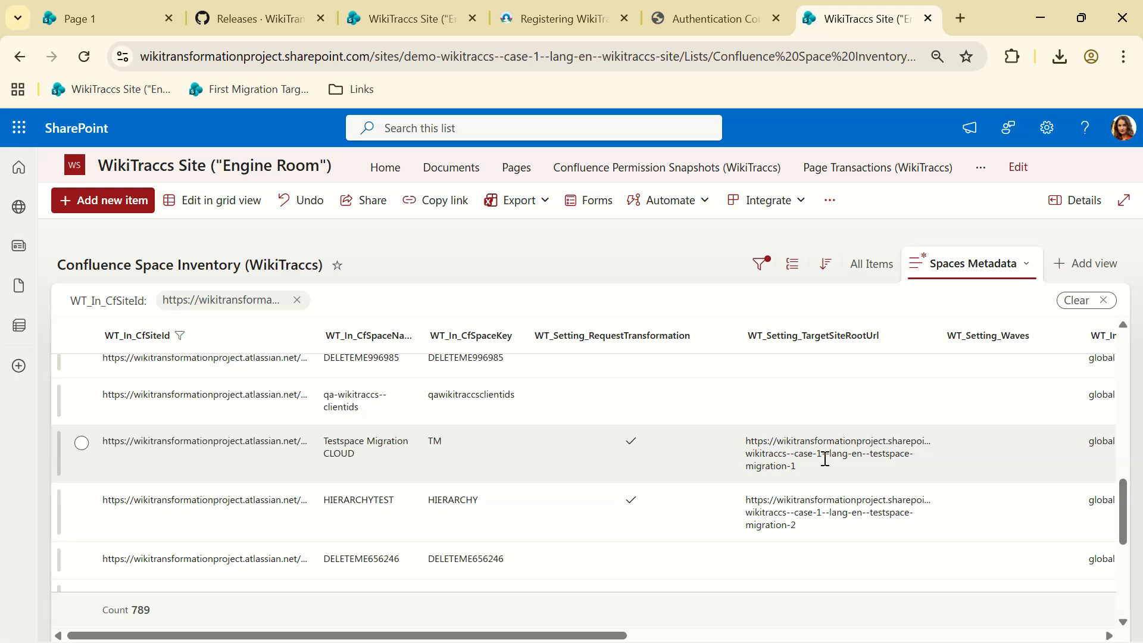
click(196, 201)
click(775, 448)
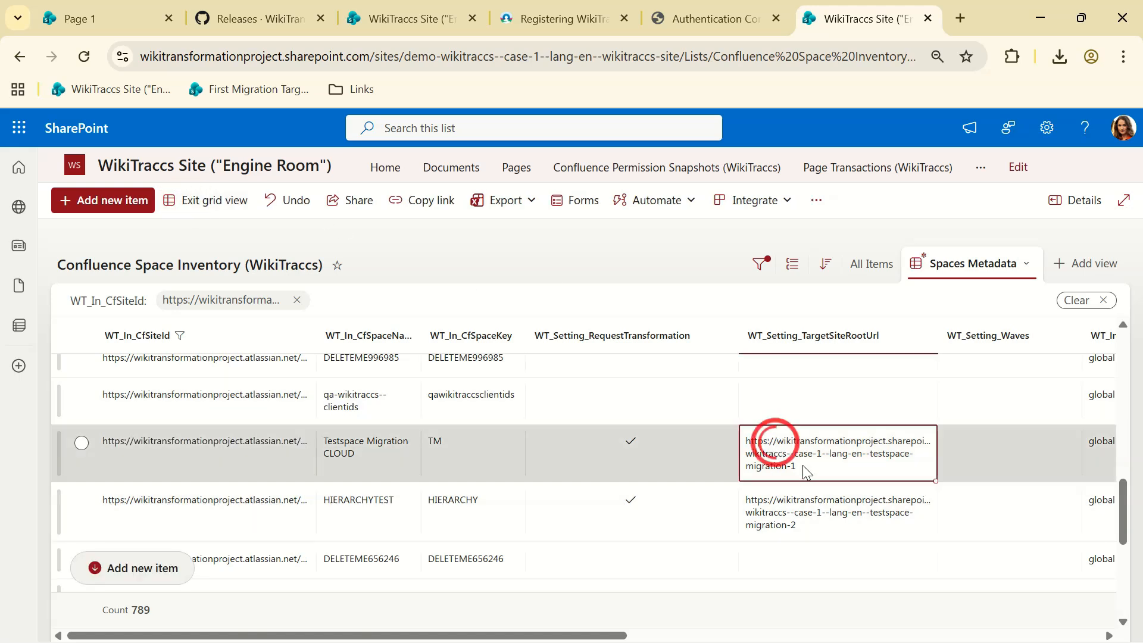
click(804, 471)
drag(824, 496, 754, 445)
key(ctrl+c)
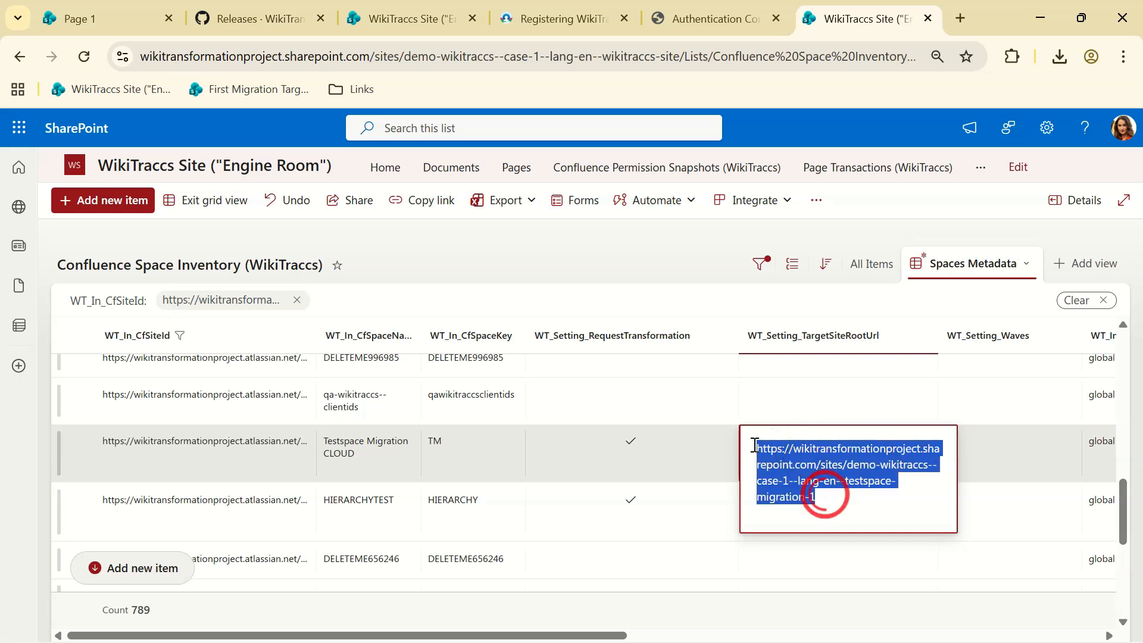
click(200, 204)
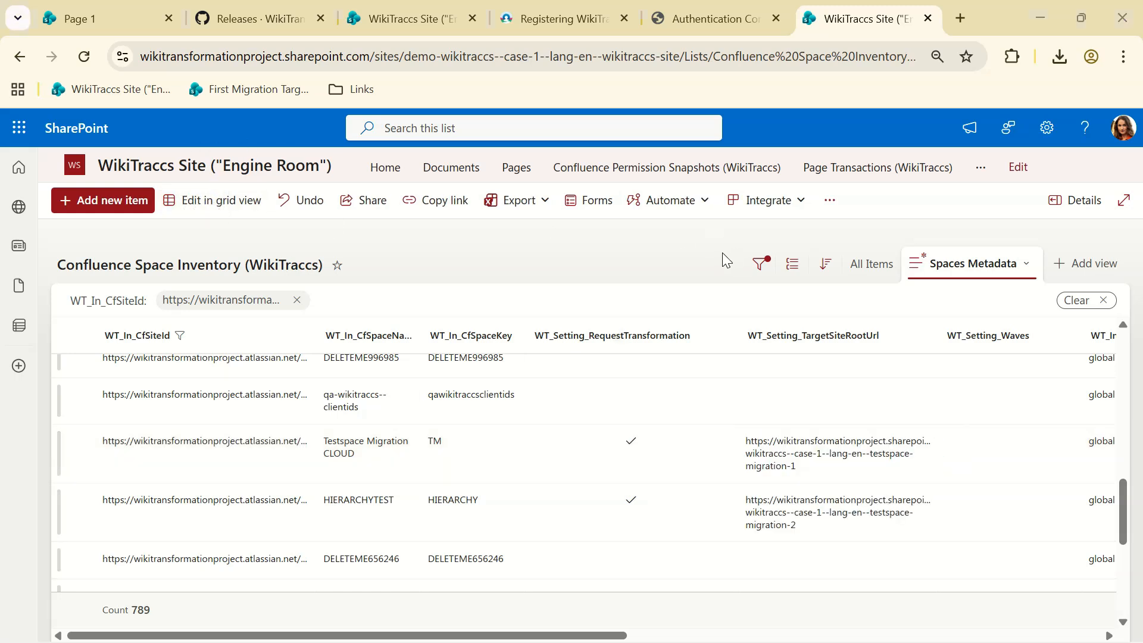
- Switch to WikiTraccs.GUI and set the default target site to the copied testspace-migration-1 address, checking it against the space inventory
key(alt+Tab)
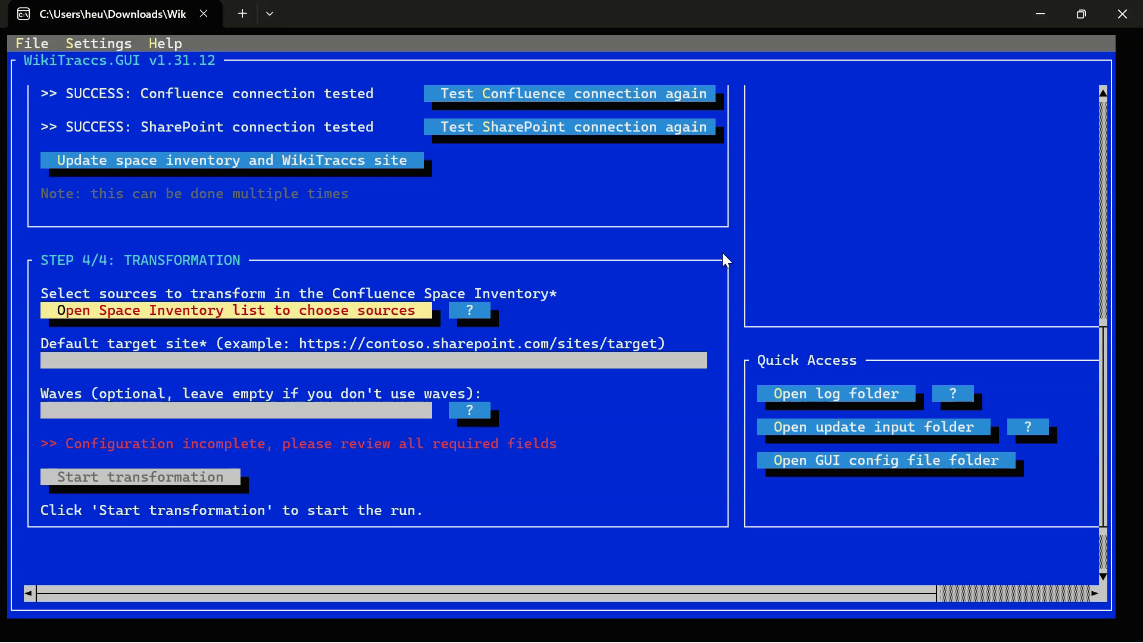
click(110, 357)
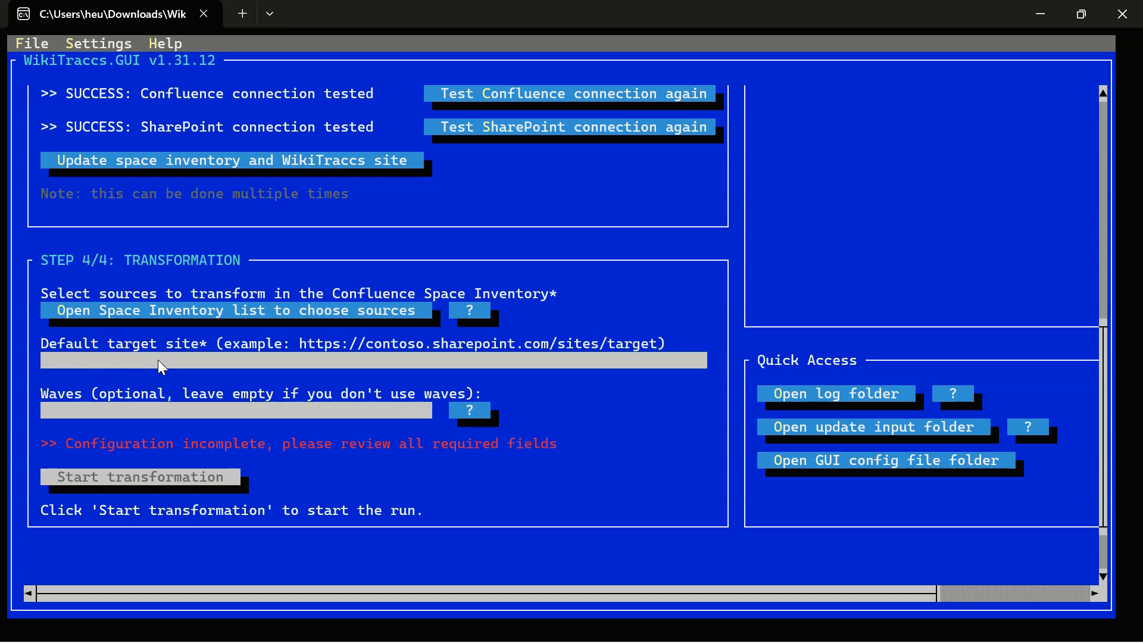
key(ctrl+v)
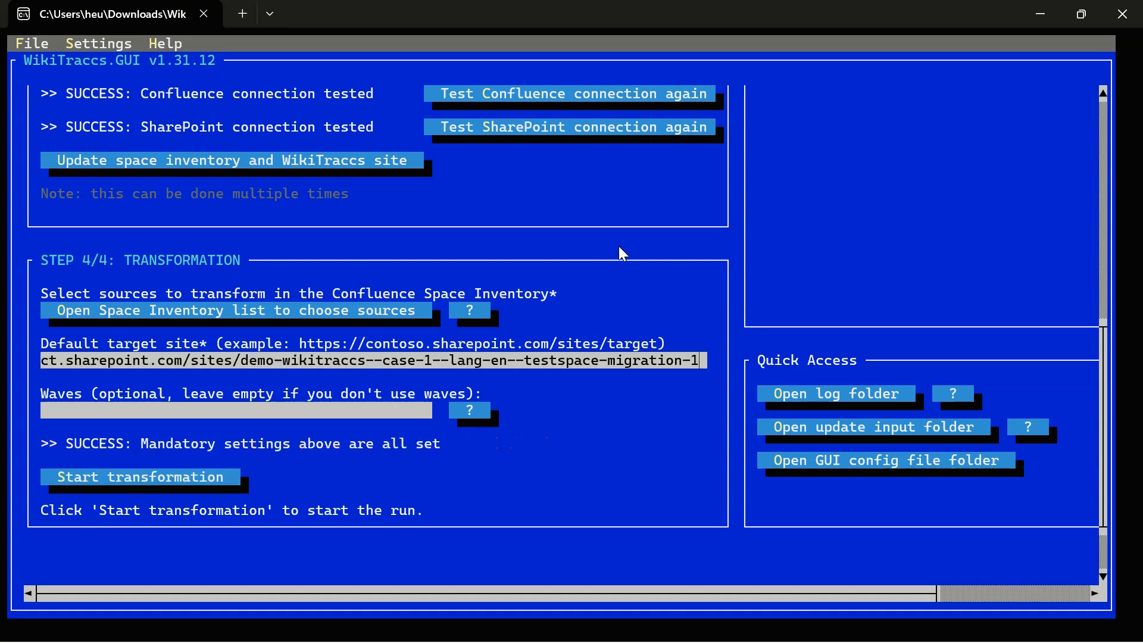
key(alt+Tab)
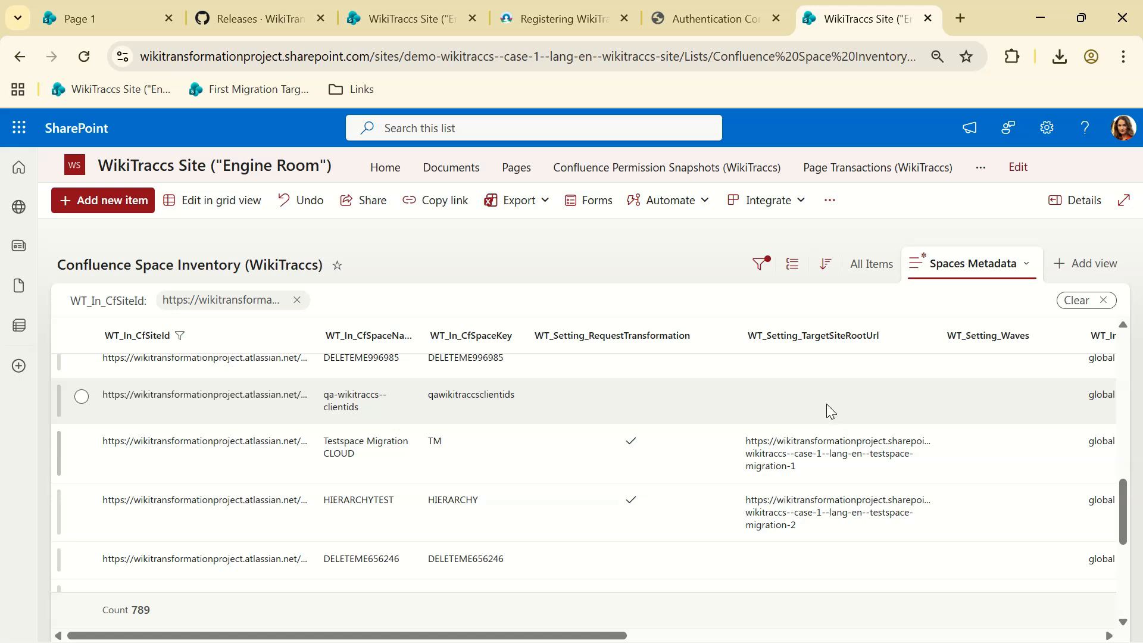
key(alt+Tab)
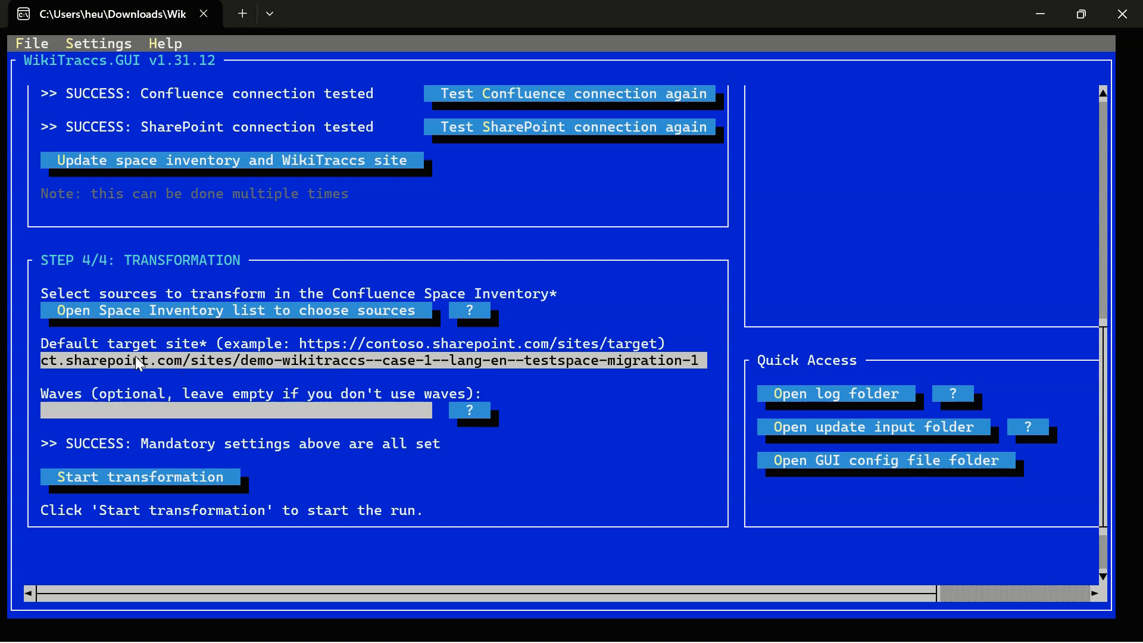
- Start the transformation, keep its console window low on the screen, and authenticate with the signed-in Microsoft account
click(128, 482)
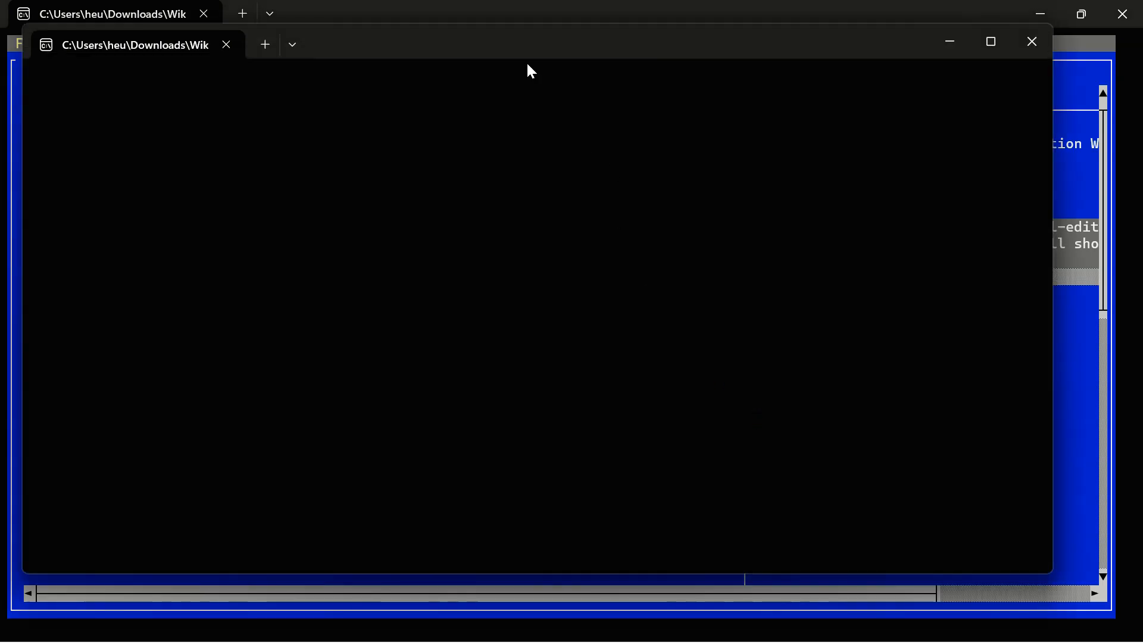
drag(510, 22, 502, 167)
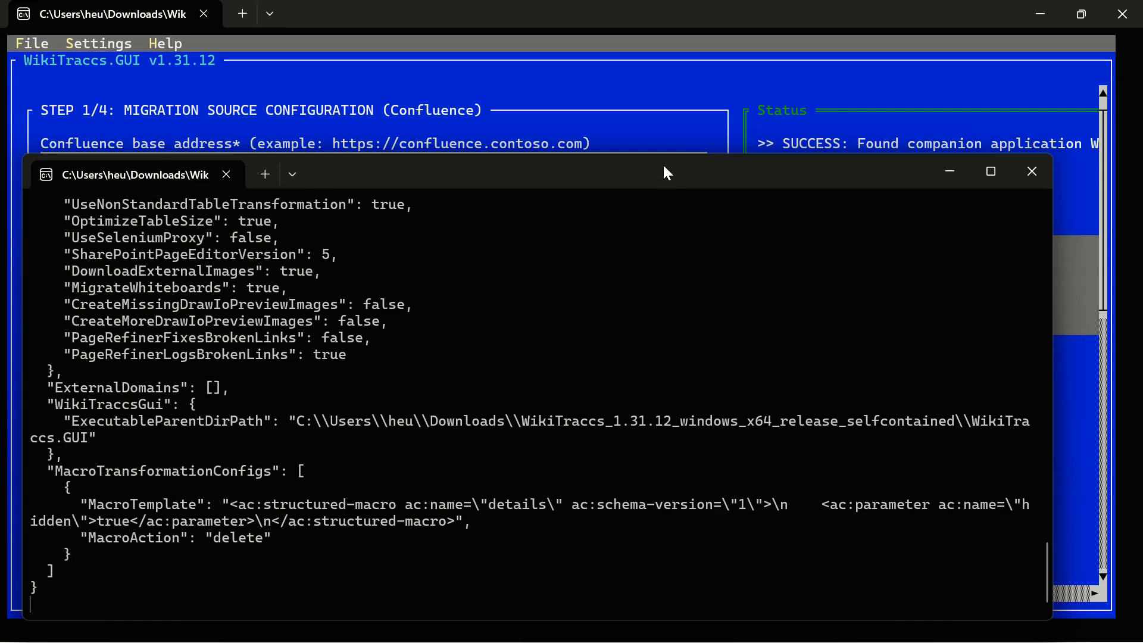
drag(662, 156, 669, 322)
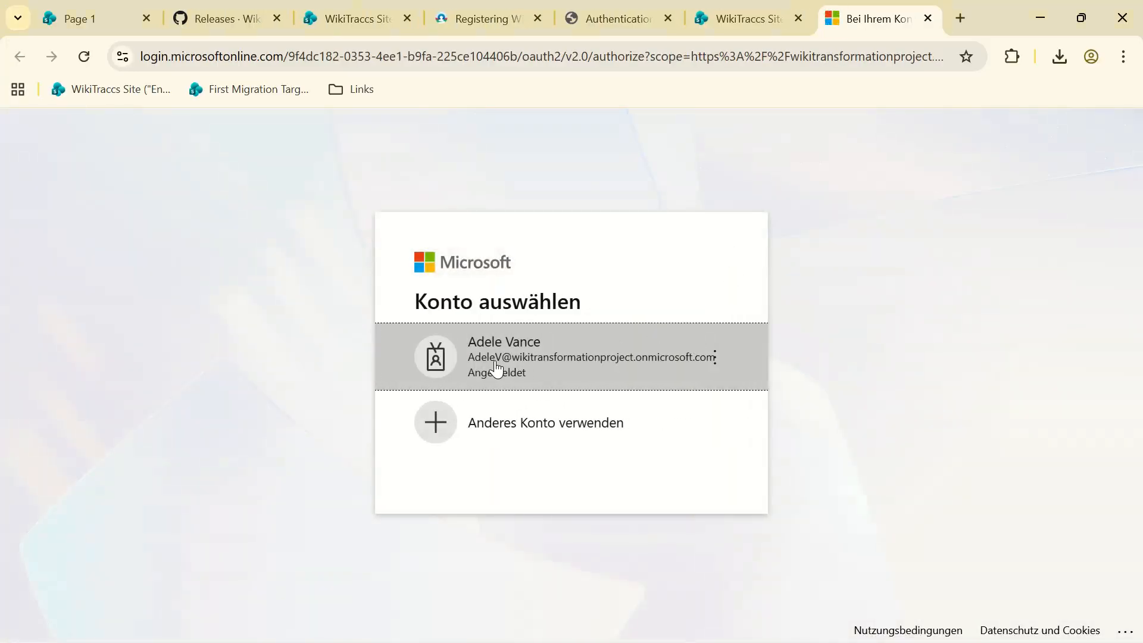
click(496, 365)
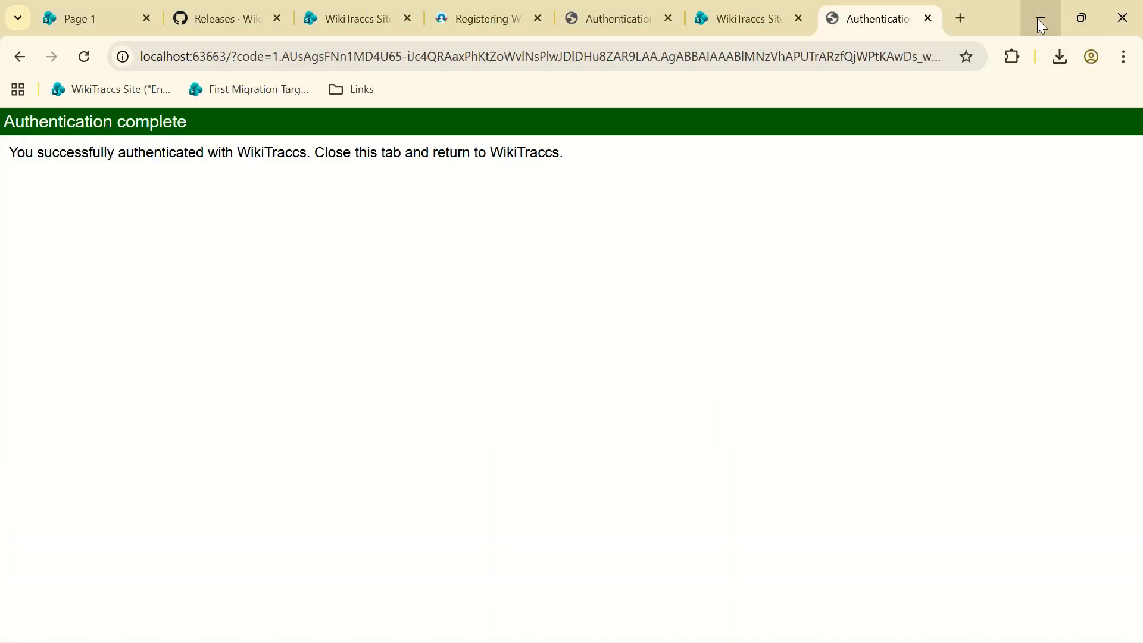
click(1041, 19)
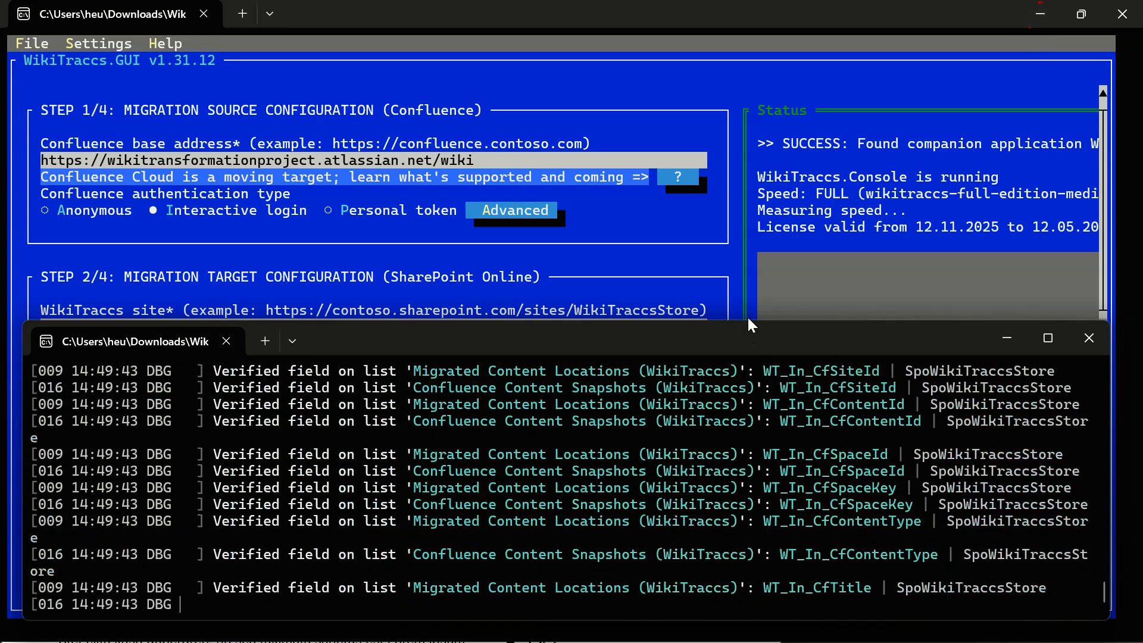
- Examine the running migration's status messages and progress bars in WikiTraccs.GUI, shrinking the console window to uncover them
scroll(832, 229, down, 1)
scroll(725, 228, down, 2)
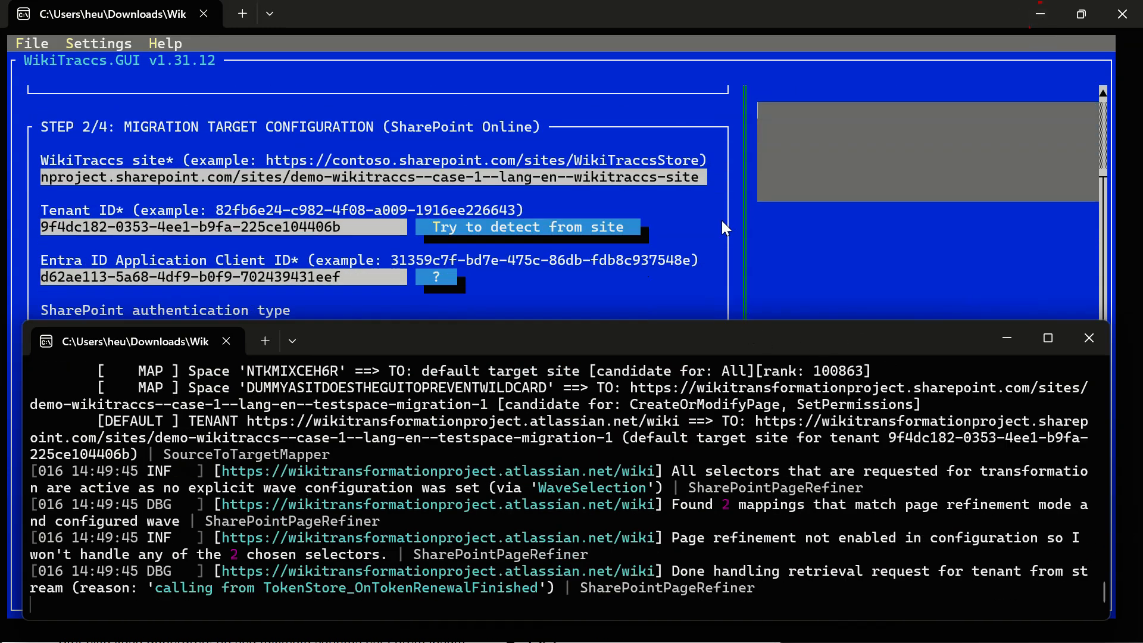
click(806, 262)
click(681, 594)
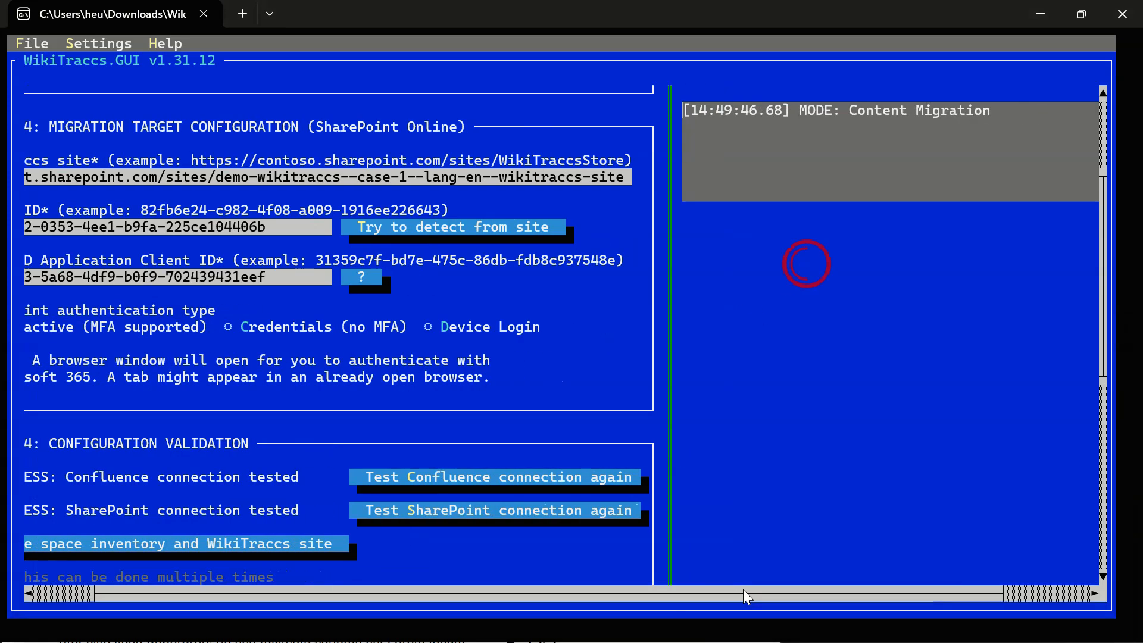
click(952, 588)
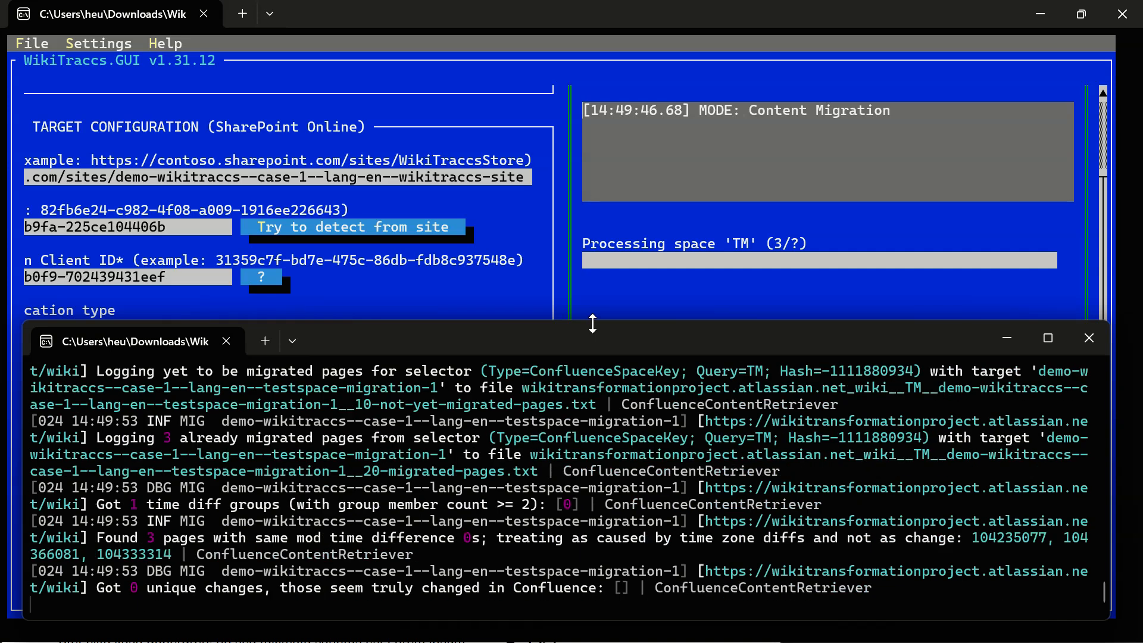
drag(592, 323, 592, 489)
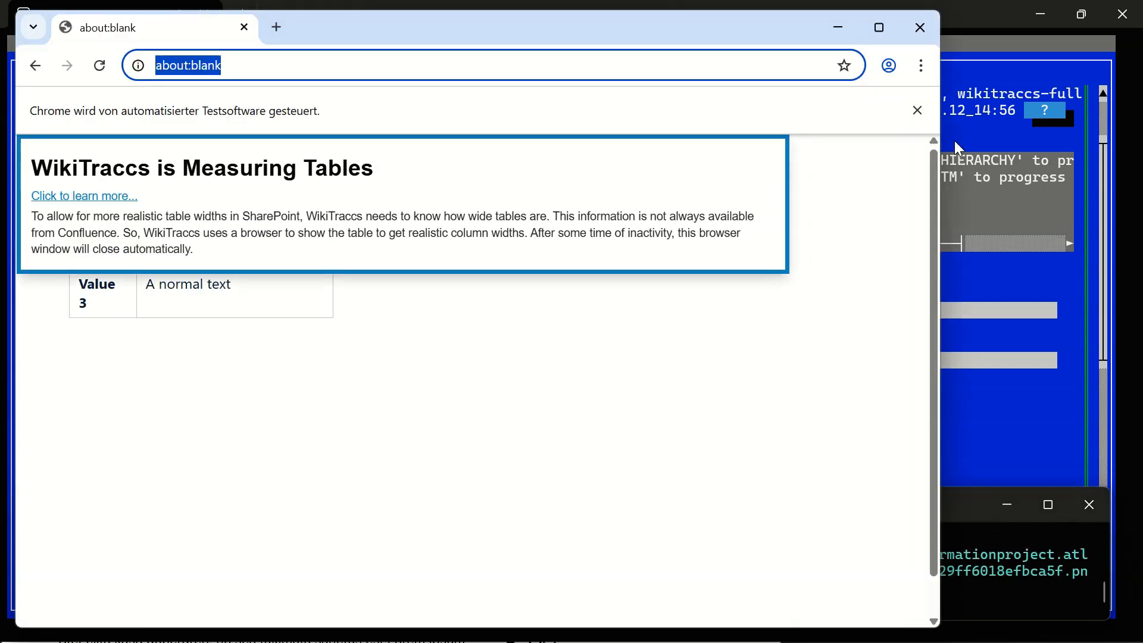
click(983, 58)
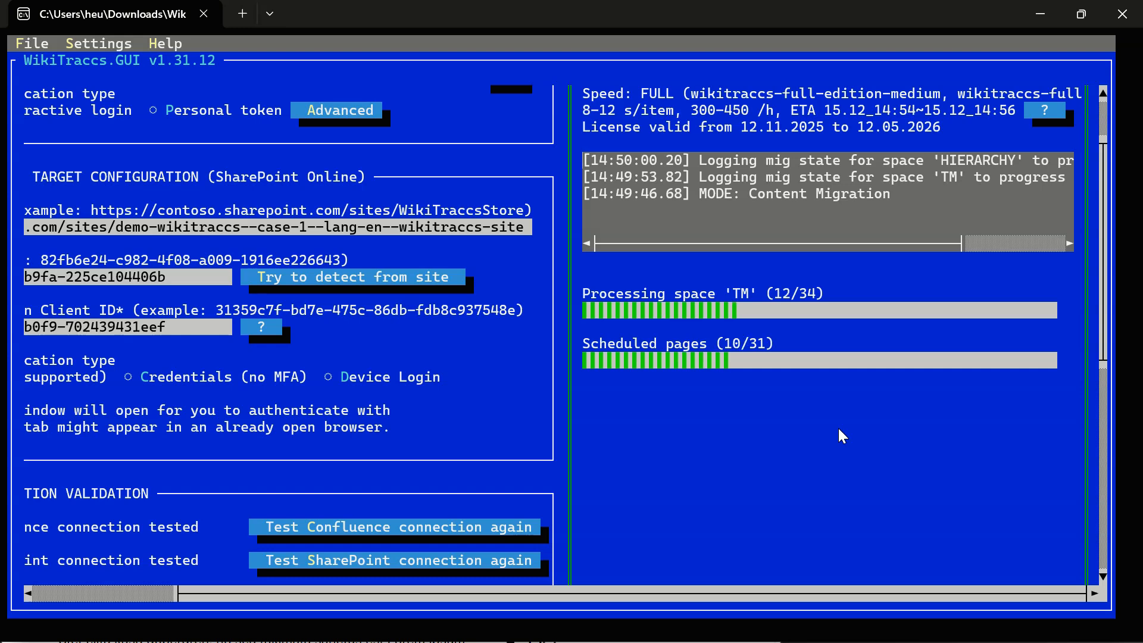
- Switch to the browser and open the First Migration Target Site's Site Pages library in the Recent Pages (WikiTraccs) view
key(alt+Tab)
key(alt+Tab)
key(alt+Tab)
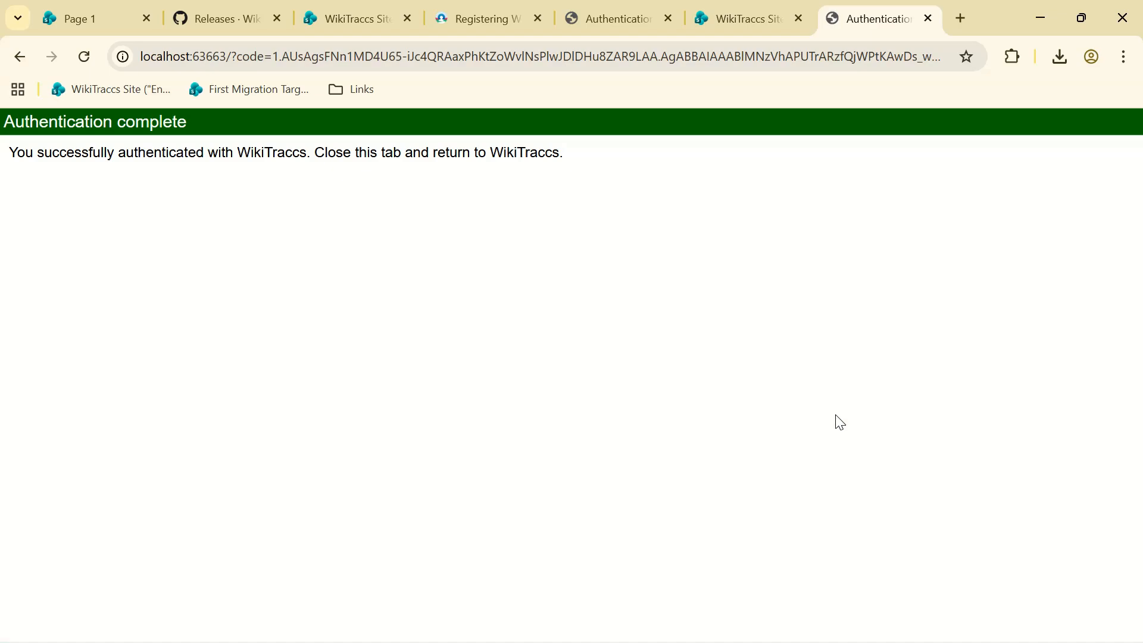
click(76, 19)
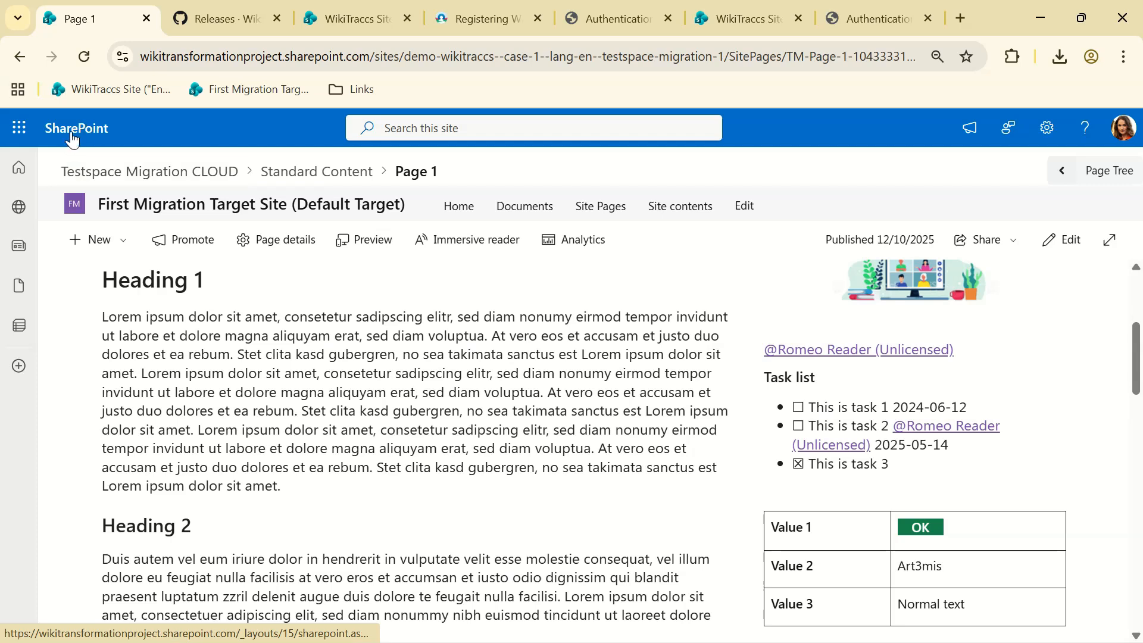
click(198, 90)
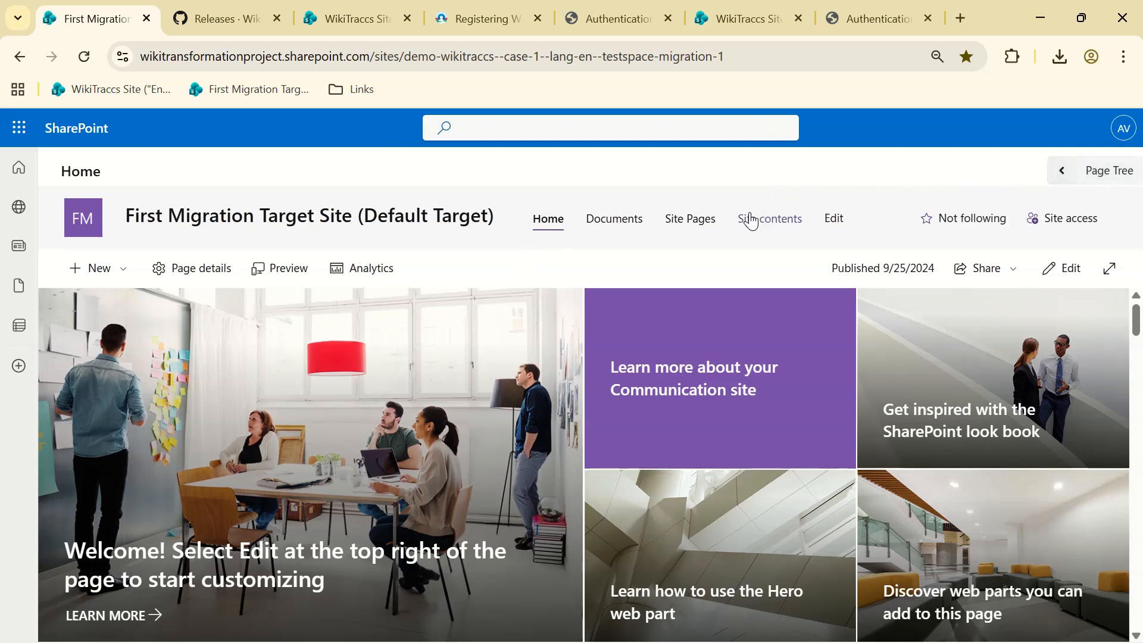
click(686, 225)
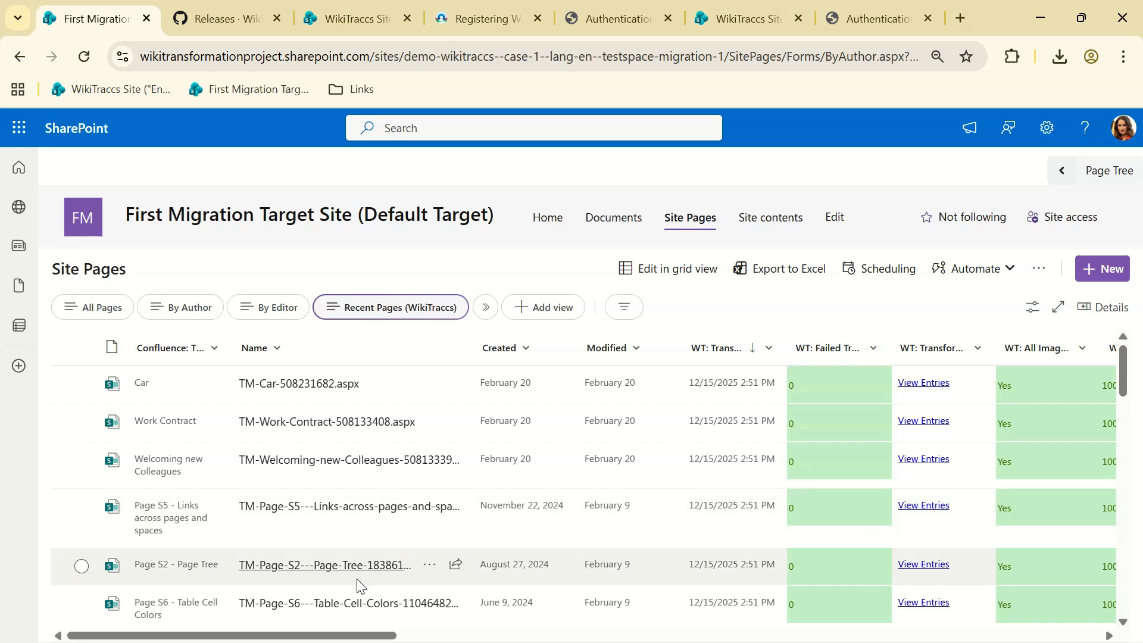
drag(304, 634, 763, 640)
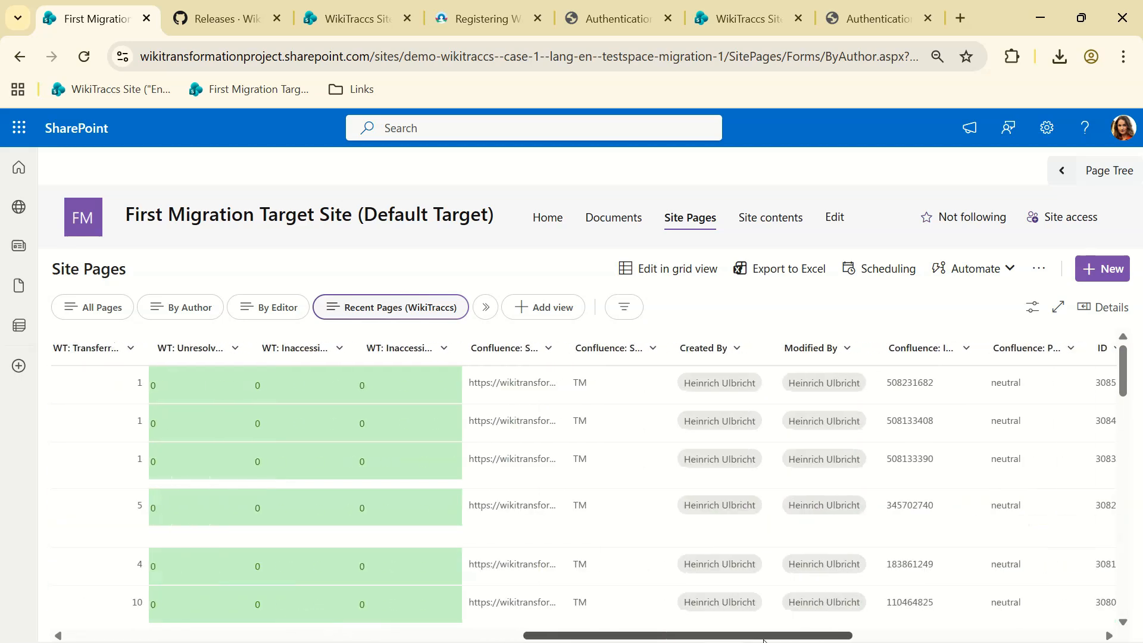
click(547, 350)
click(527, 436)
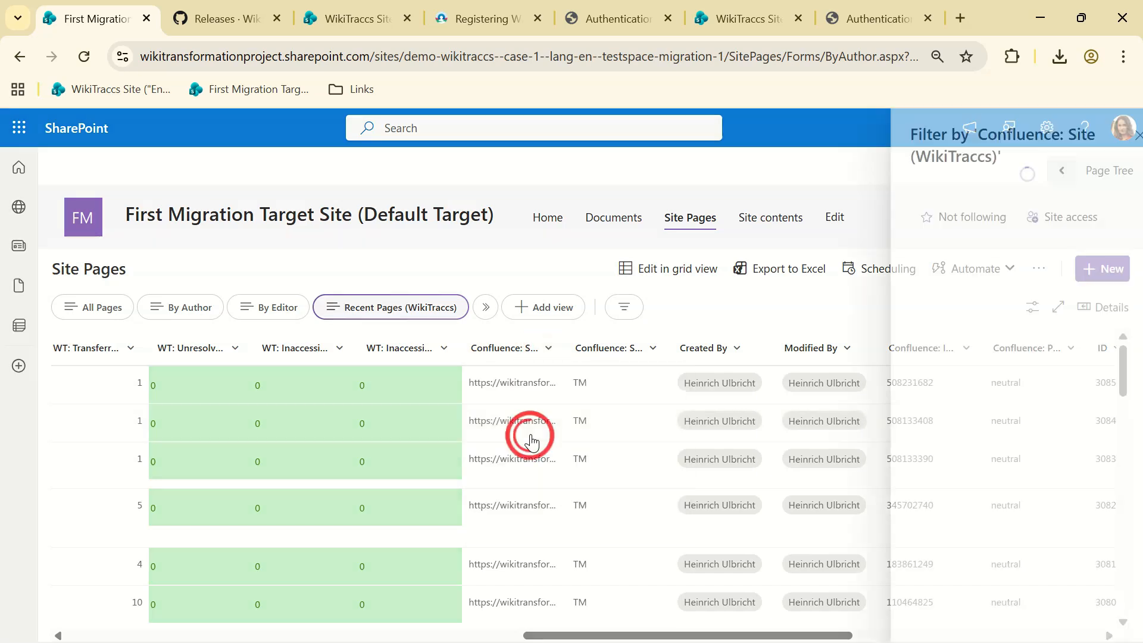
click(979, 292)
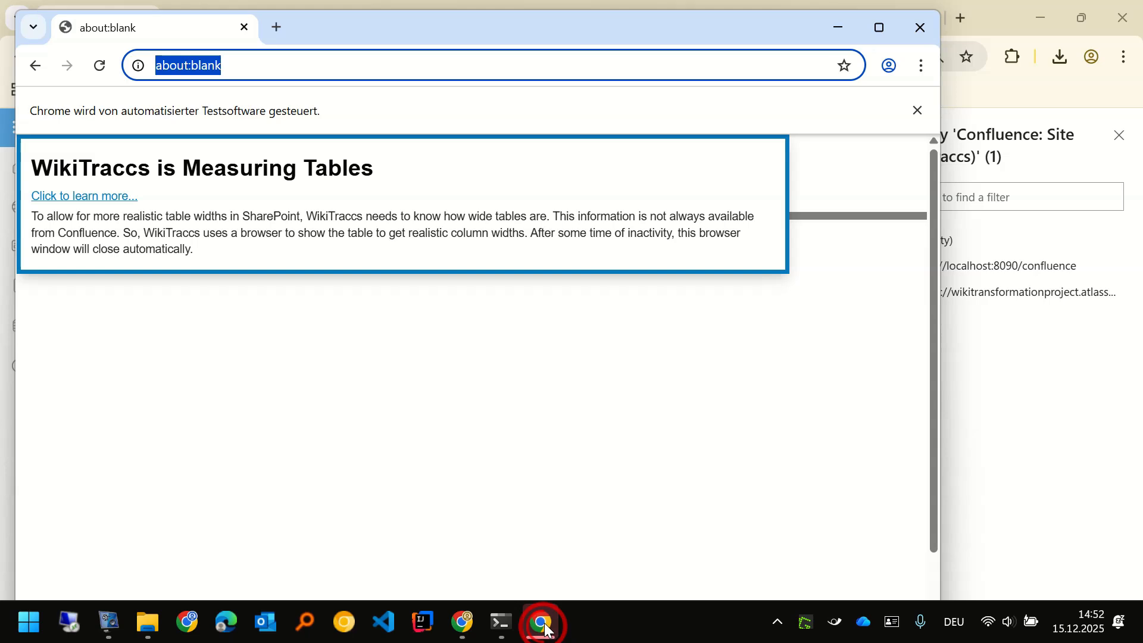
click(543, 625)
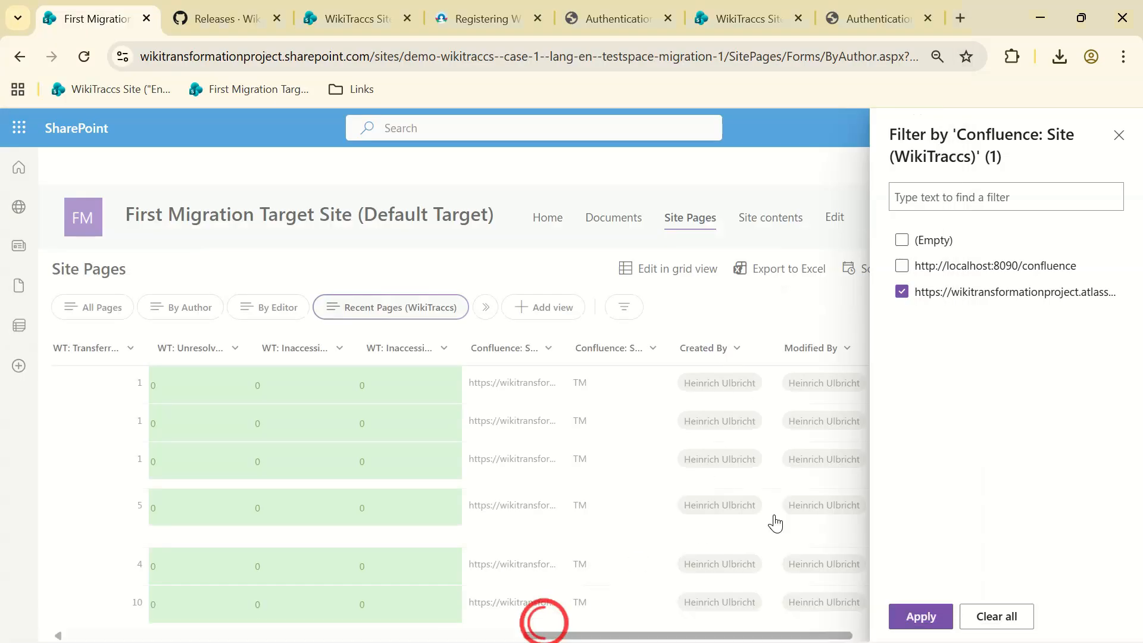
click(930, 620)
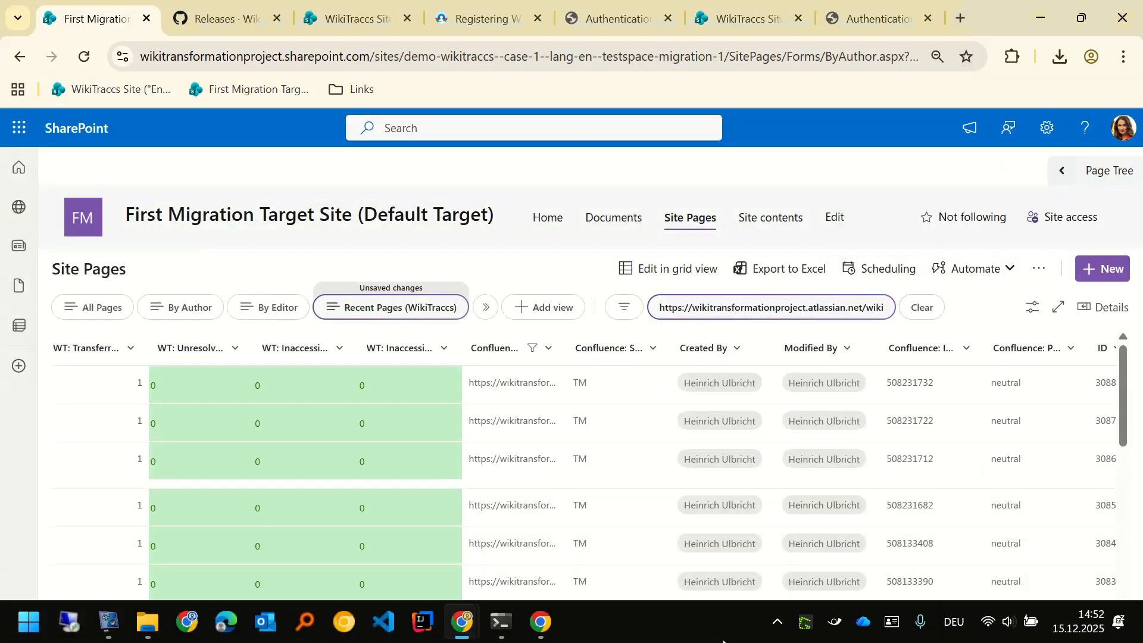
- Examine the migrated pages' transformation columns, widening the WT: Failed Transformation and WT: Text Transf columns
drag(790, 633, 324, 640)
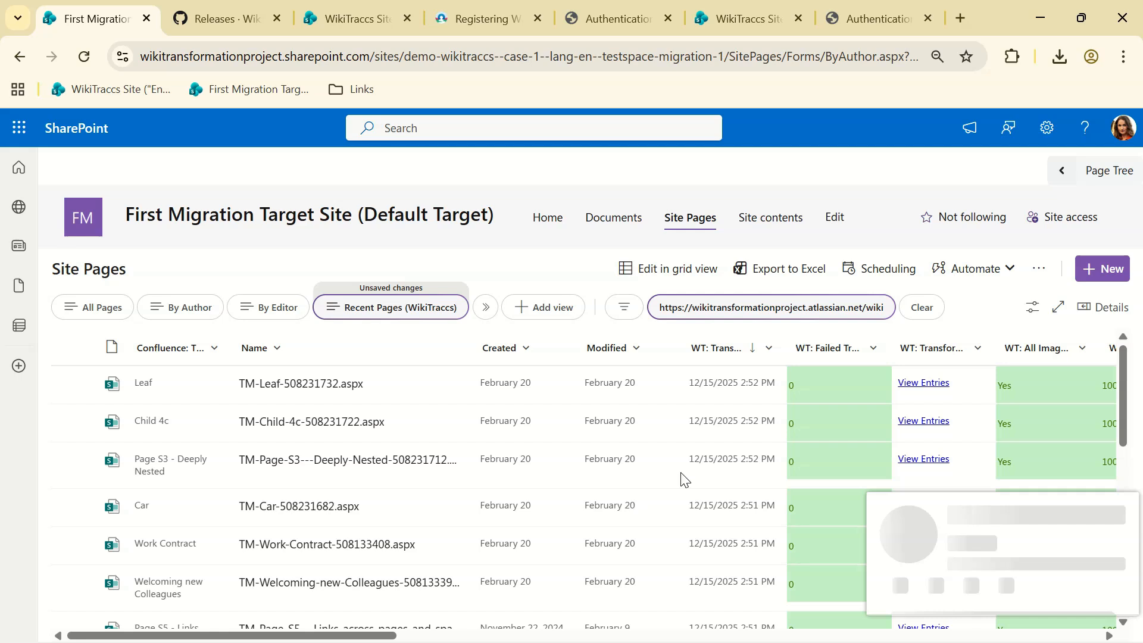
click(832, 165)
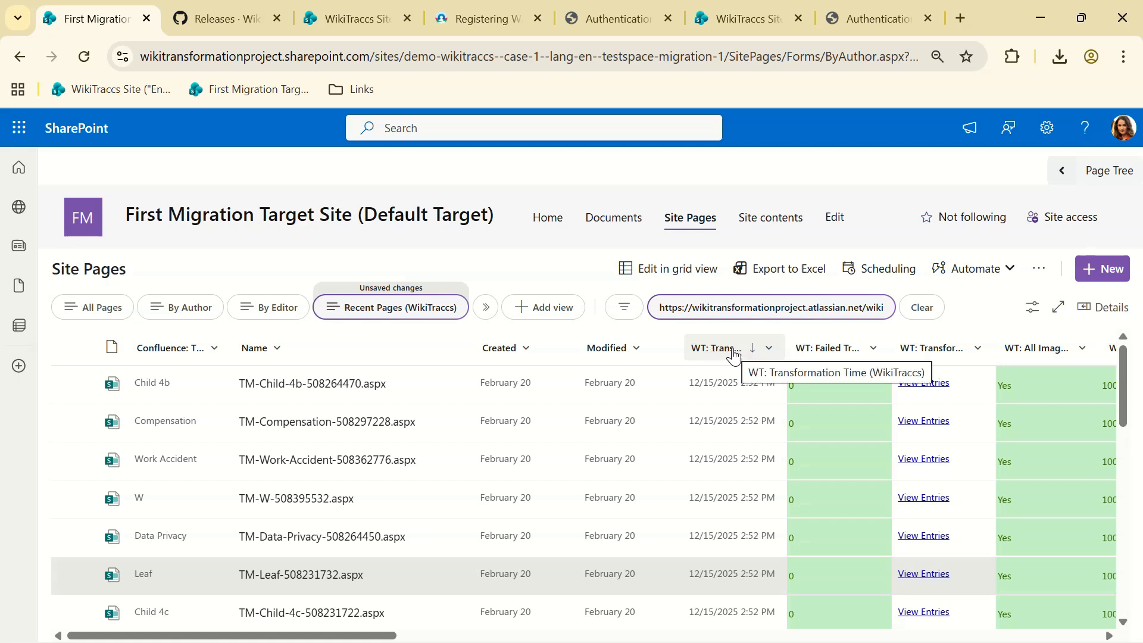
drag(345, 637, 503, 634)
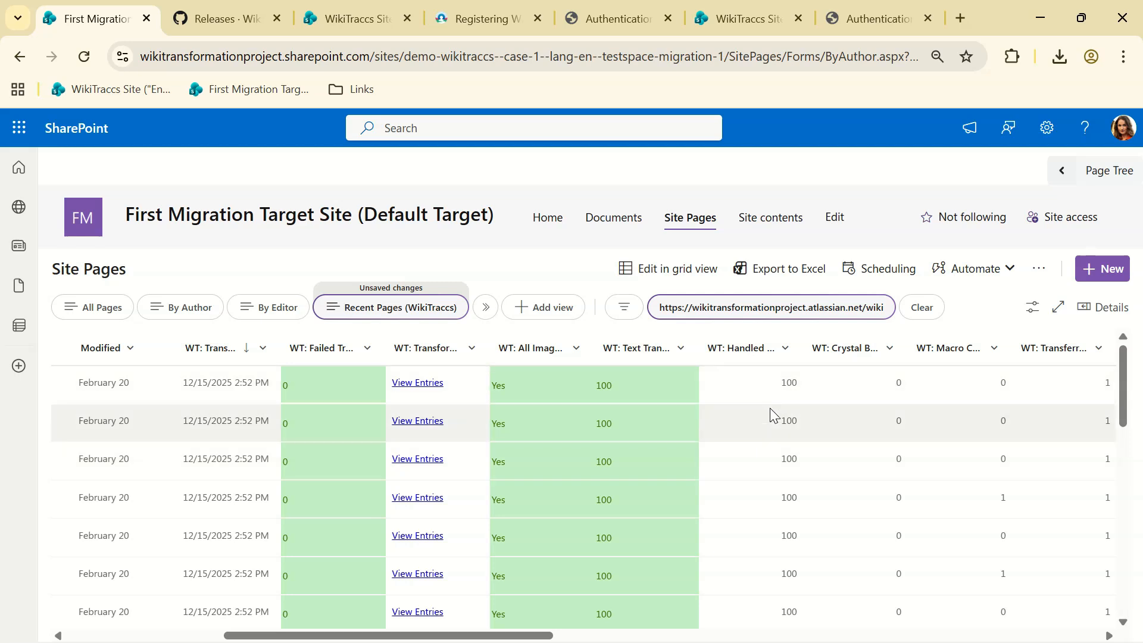
drag(386, 345, 419, 355)
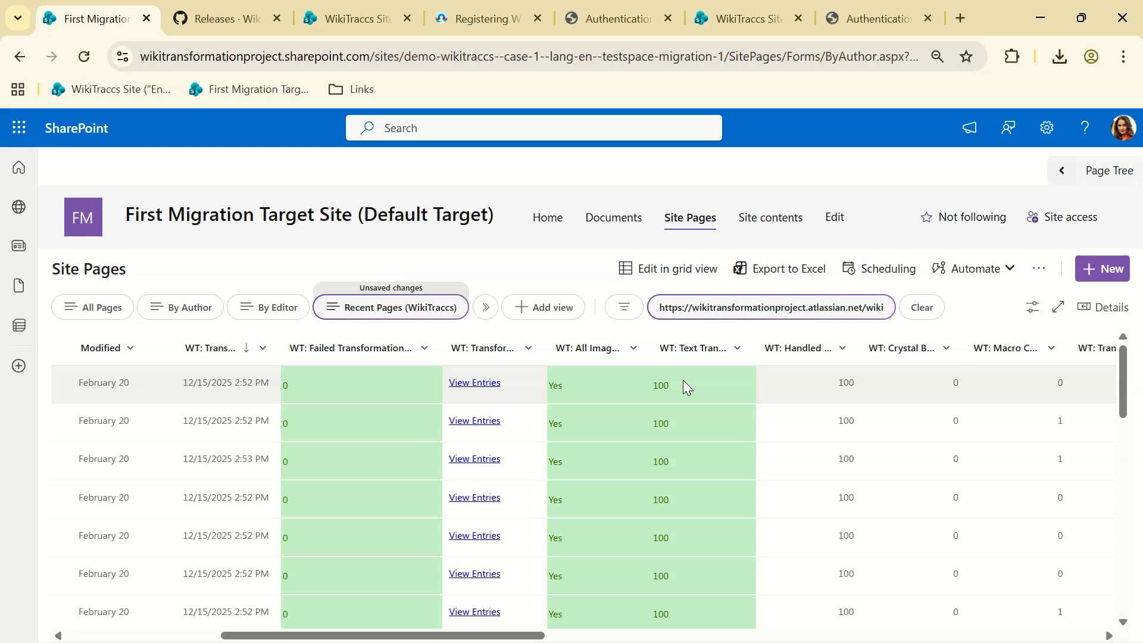
mouse_move(755, 348)
mouse_down()
mouse_move(871, 341)
mouse_move(764, 353)
mouse_up()
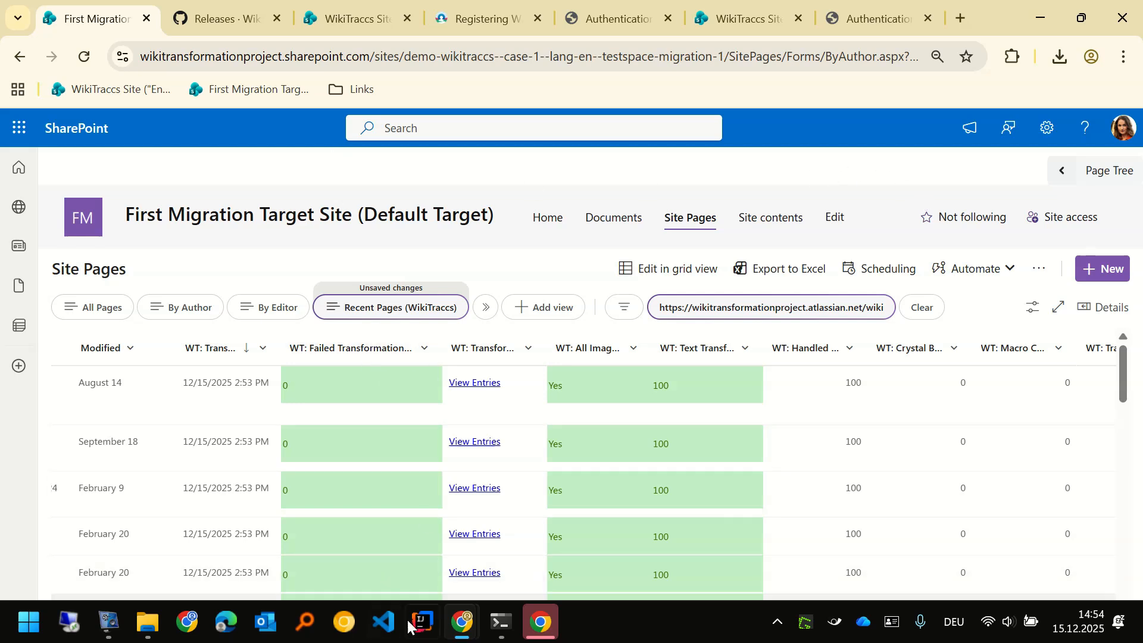
- Switch to the Confluence browser window showing Page 1, maximize it and show the space's navigation sidebar
key(alt+Tab)
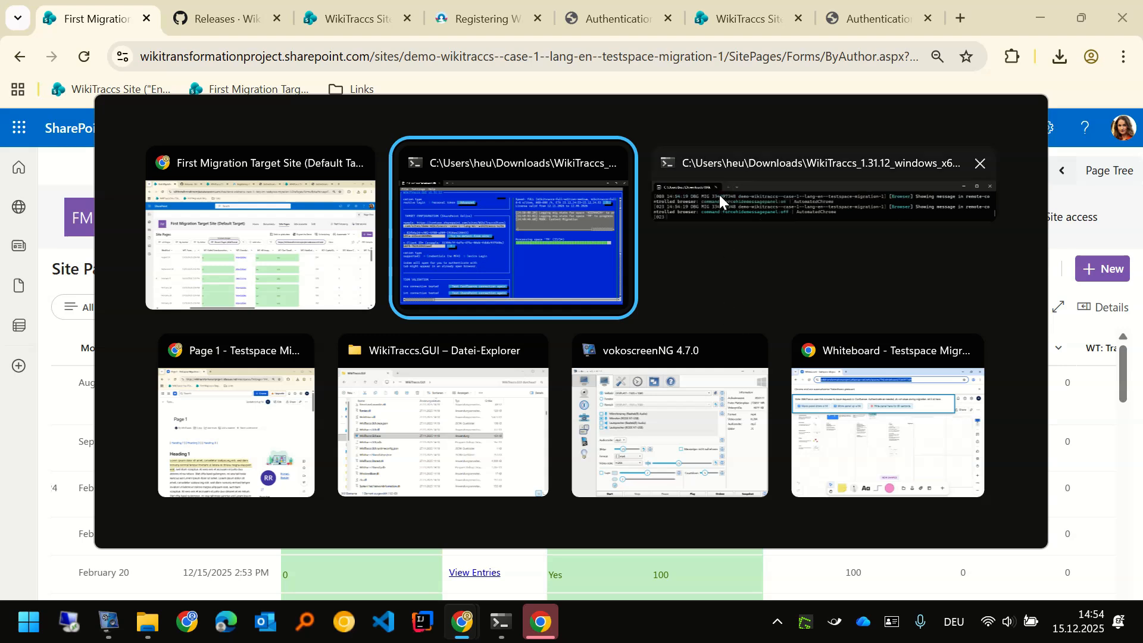
key(Tab)
key(Tab)
key(Tab)
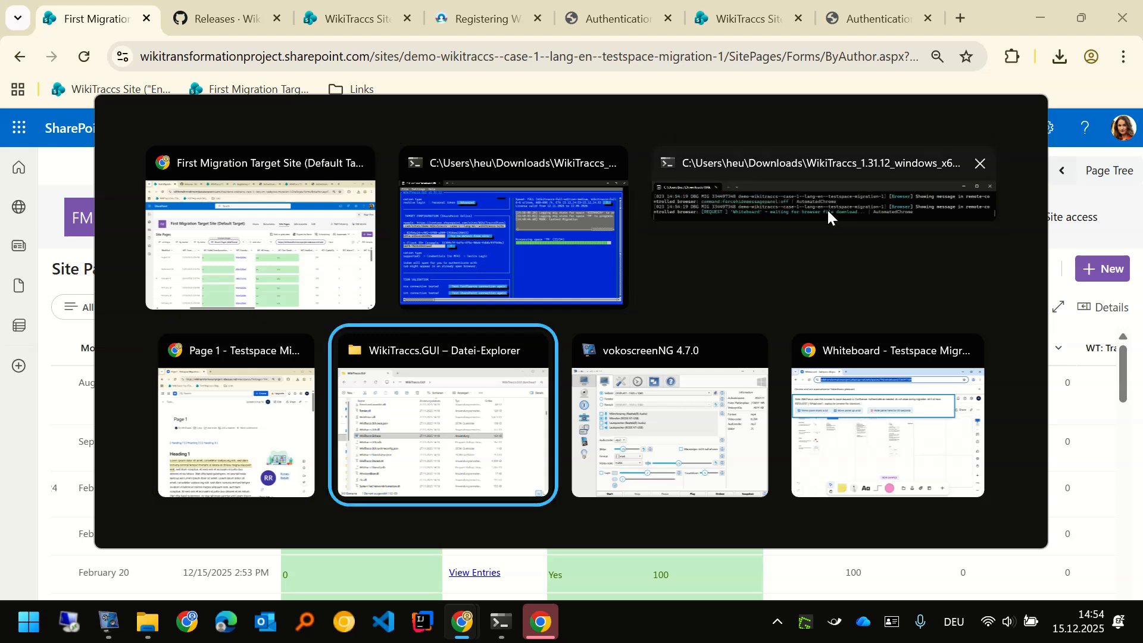
key(alt+shift+Tab)
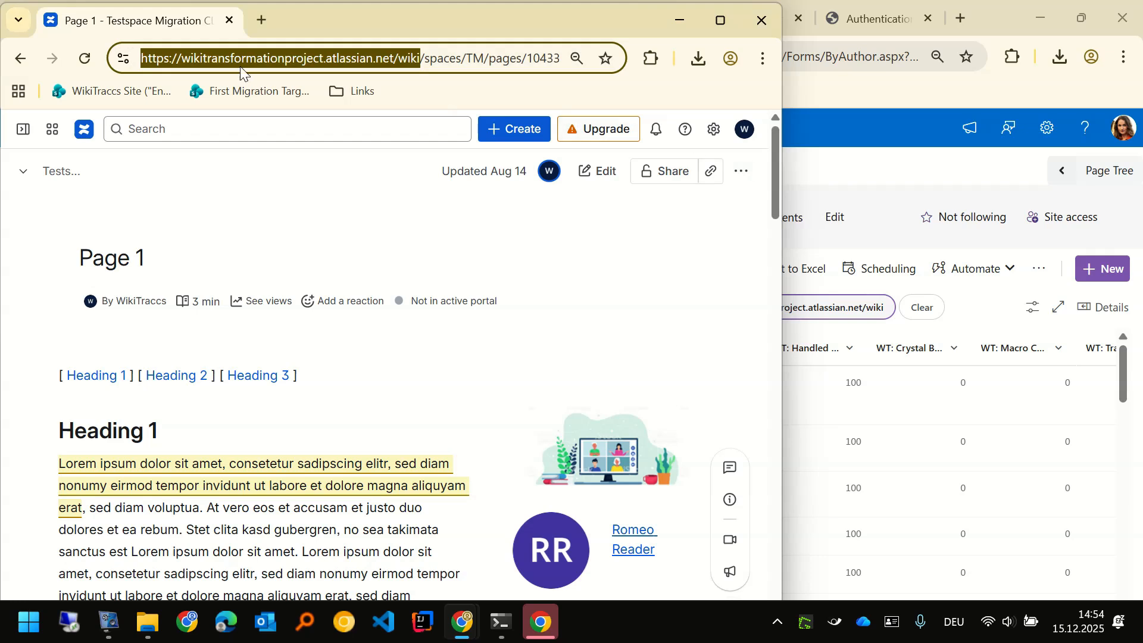
click(23, 129)
double_click(412, 24)
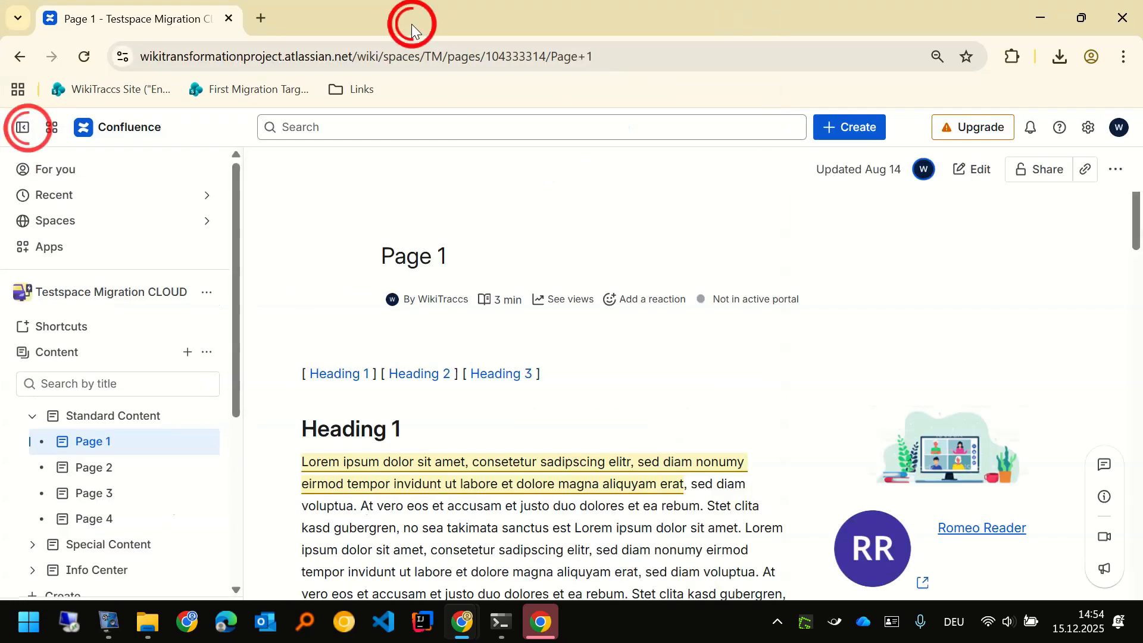
- Examine the Testspace Migration CLOUD page tree and the original Page 1 in Confluence, from its headings down to its comments
scroll(137, 387, down, 3)
scroll(149, 340, up, 2)
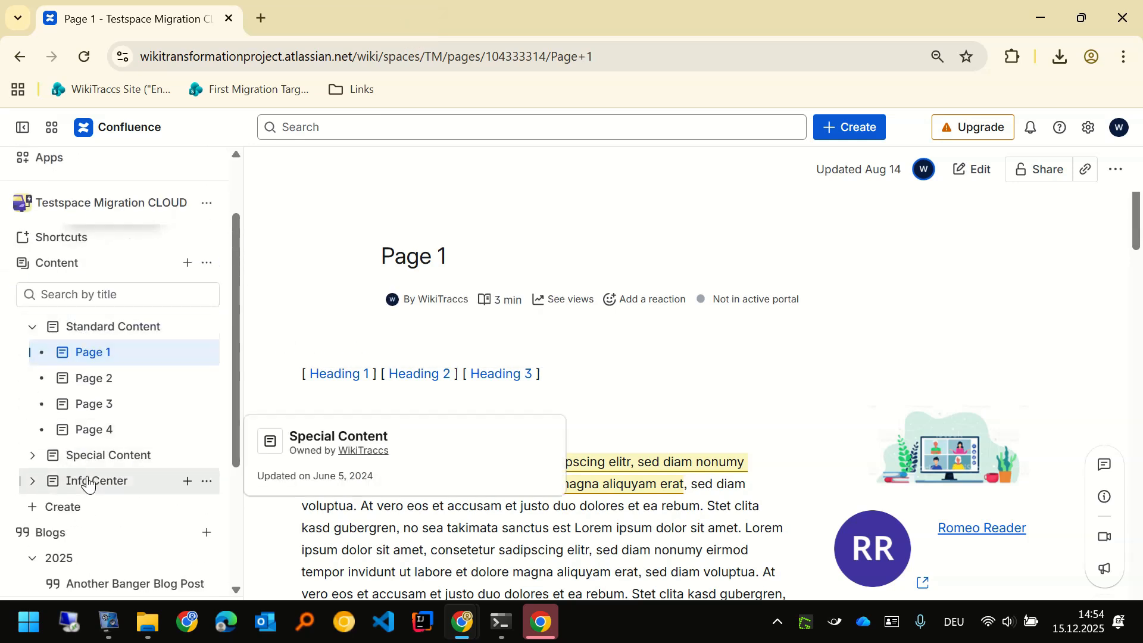
mouse_move(72, 480)
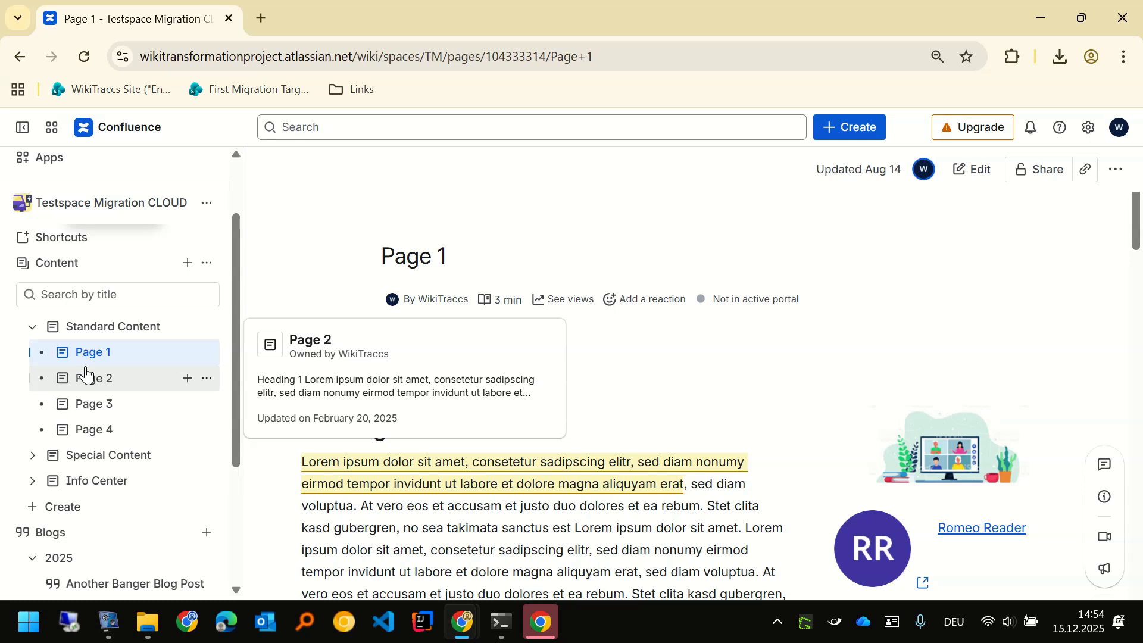
scroll(693, 420, down, 2)
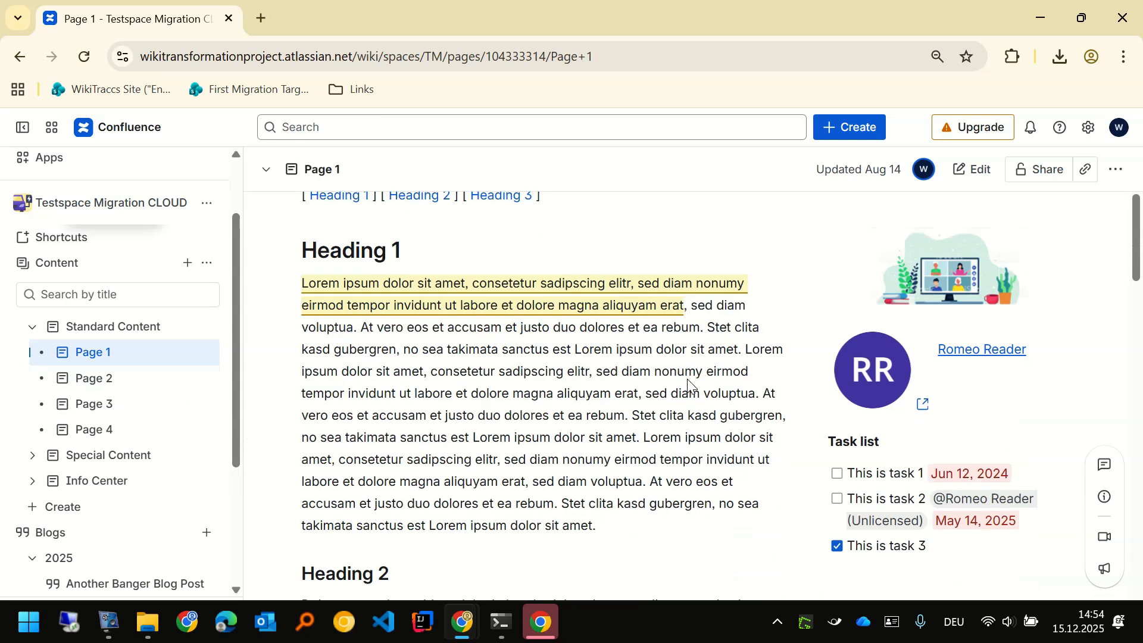
scroll(716, 348, up, 1)
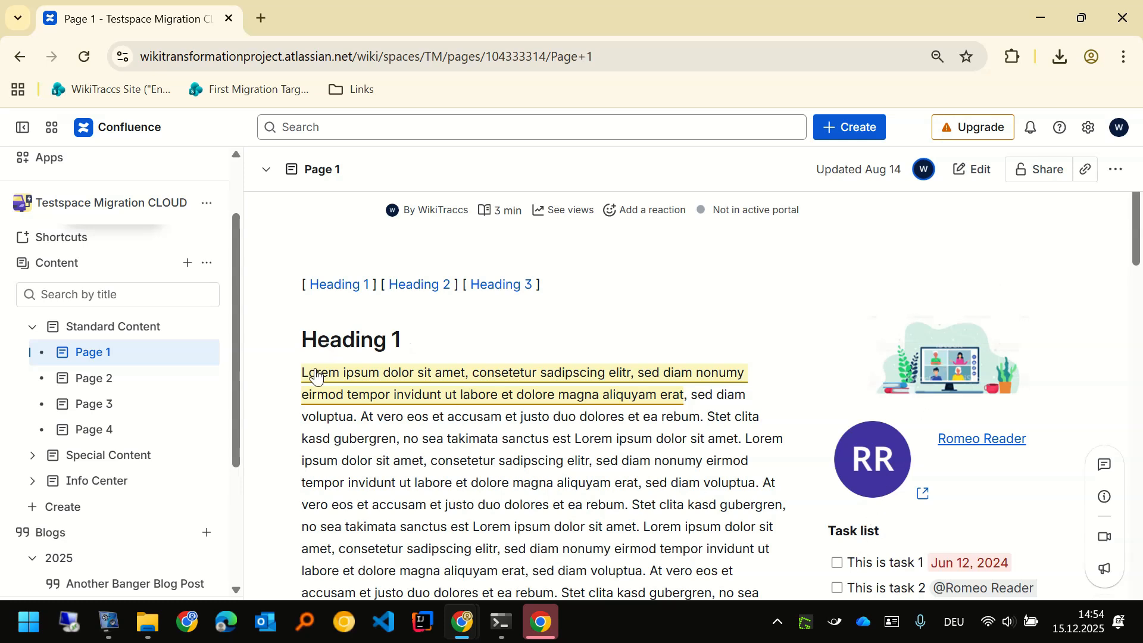
scroll(452, 513, down, 20)
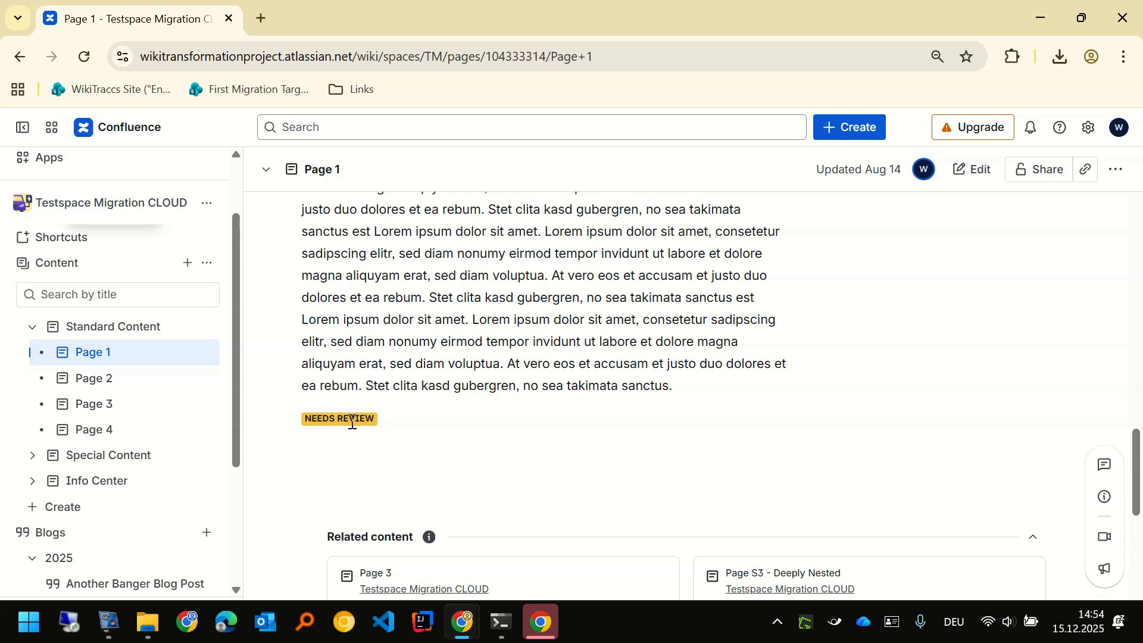
scroll(595, 414, down, 3)
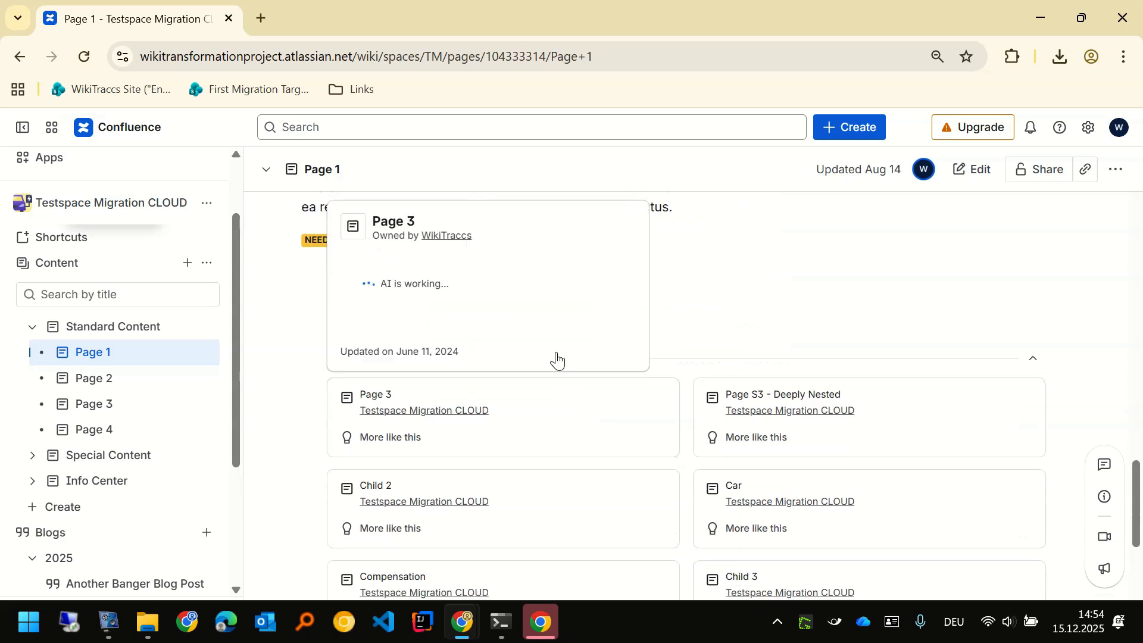
scroll(893, 494, down, 5)
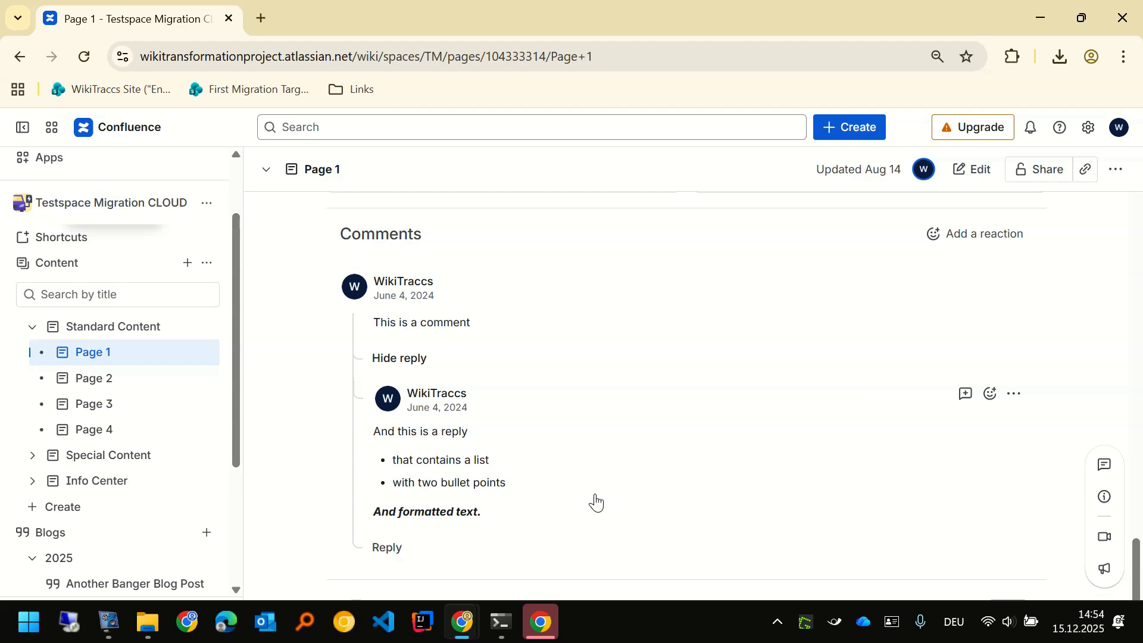
scroll(595, 502, up, 20)
mouse_move(950, 451)
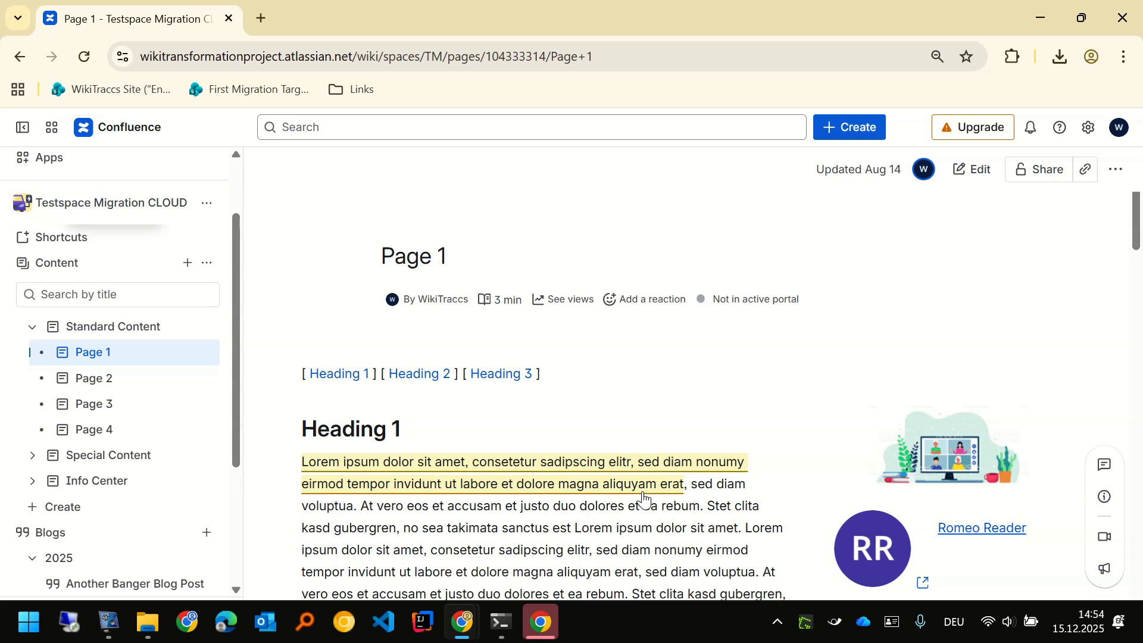
- Switch back to the SharePoint window and expand Testspace Migration CLOUD, Standard Content, Special Content, Info Center and Page S3 in the Page Tree
key(alt+Tab)
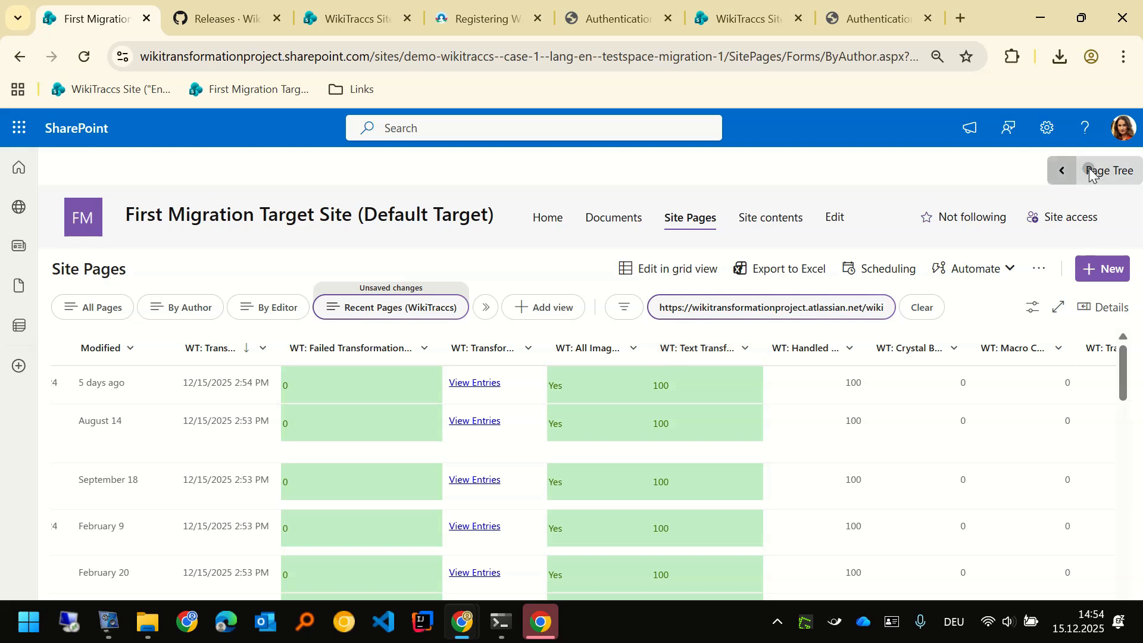
click(1091, 169)
click(657, 224)
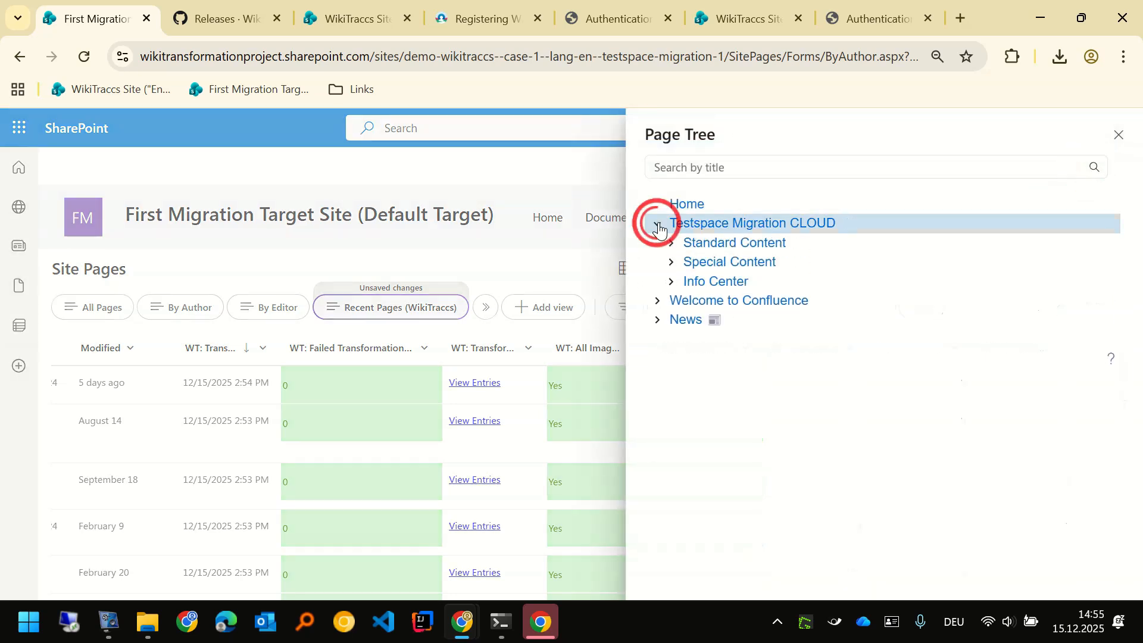
click(672, 243)
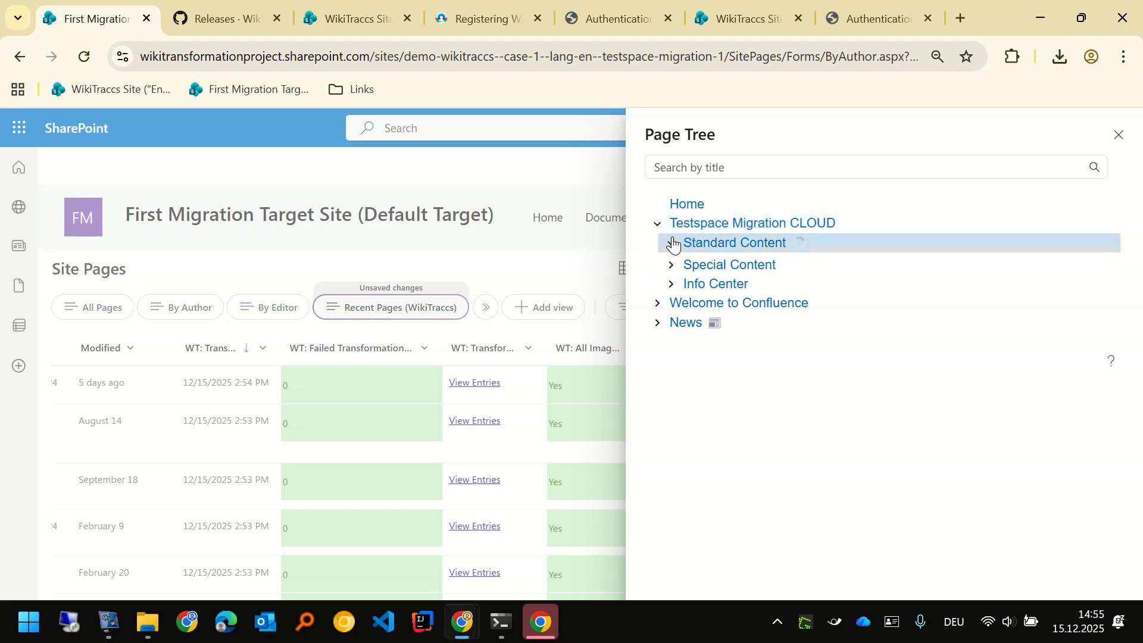
click(671, 339)
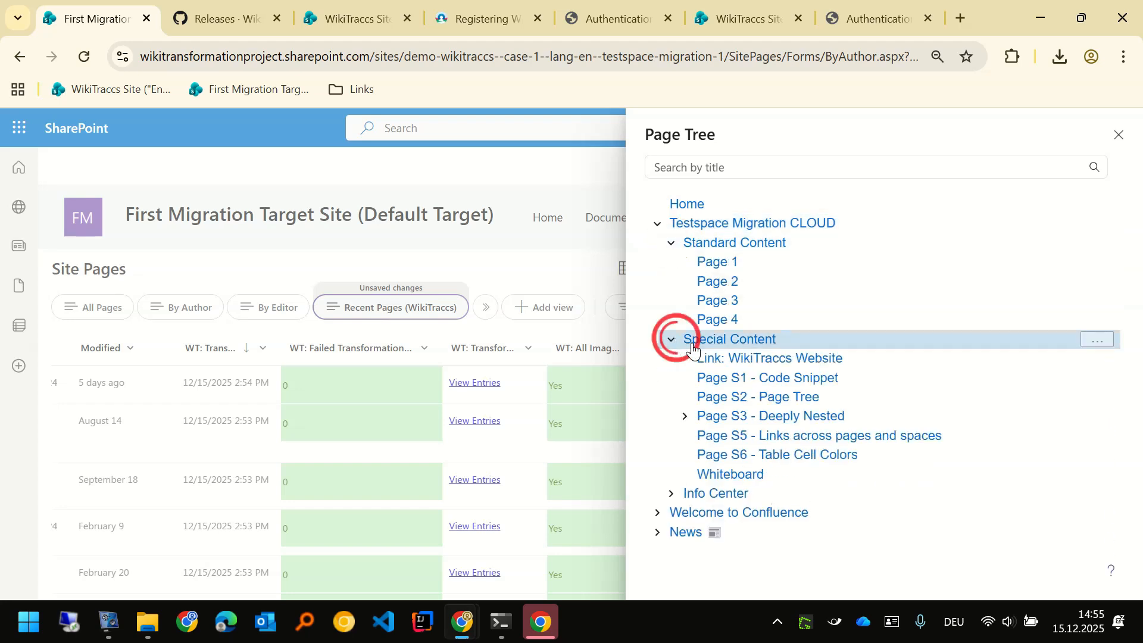
click(671, 494)
click(684, 416)
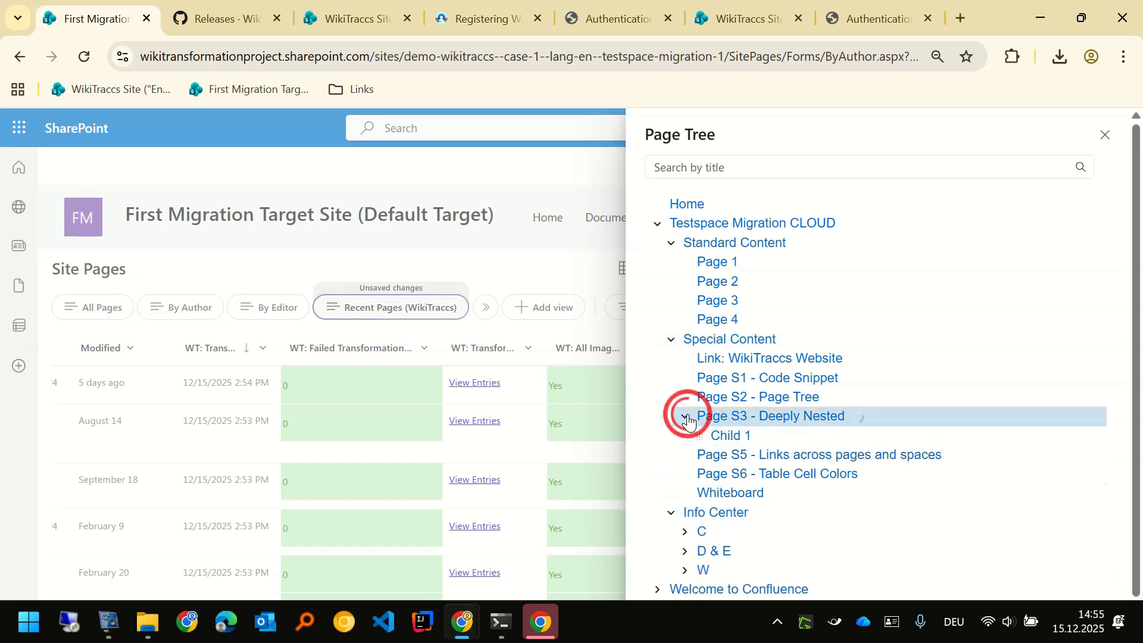
- Open the migrated Page 1 from the page tree, follow its Heading 2 link and review the page content
click(719, 265)
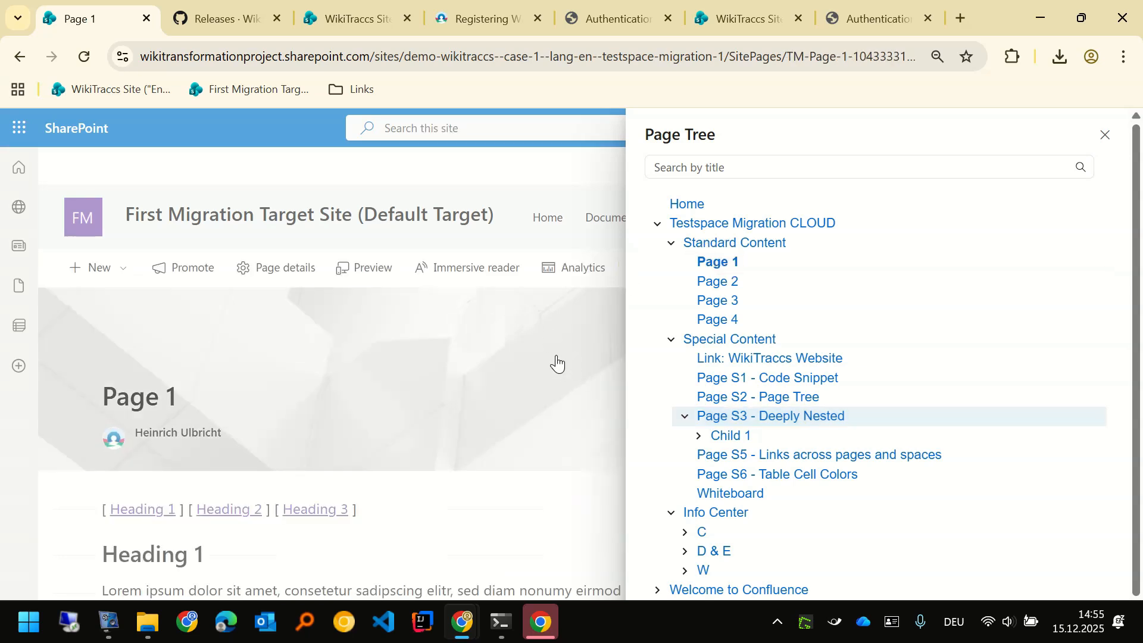
click(557, 359)
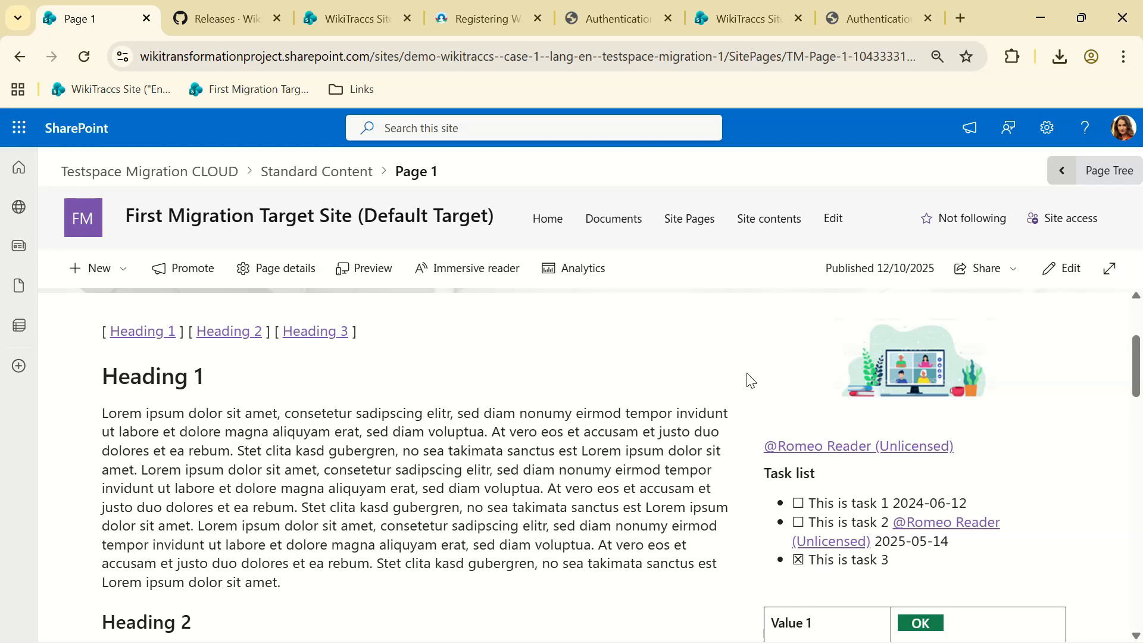
scroll(705, 416, up, 2)
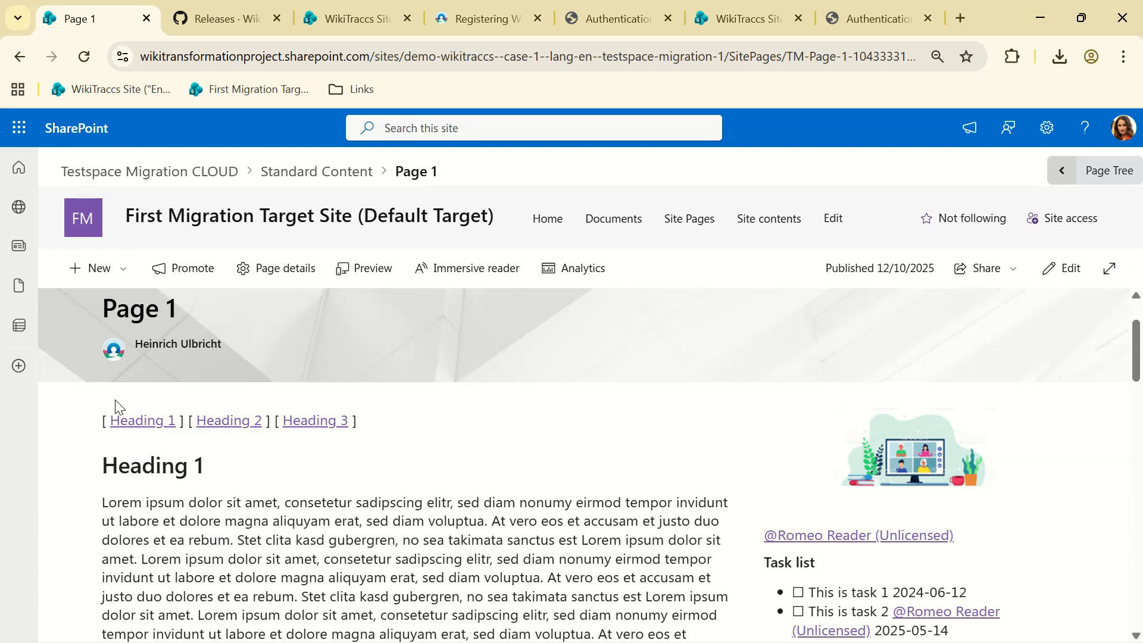
click(221, 420)
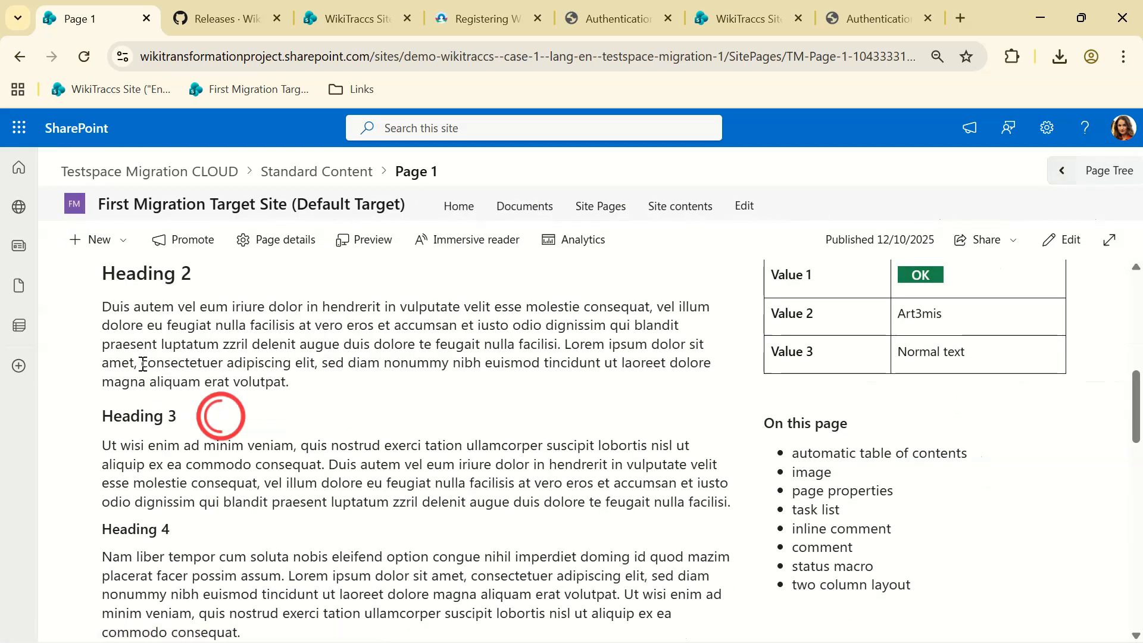
scroll(256, 462, down, 10)
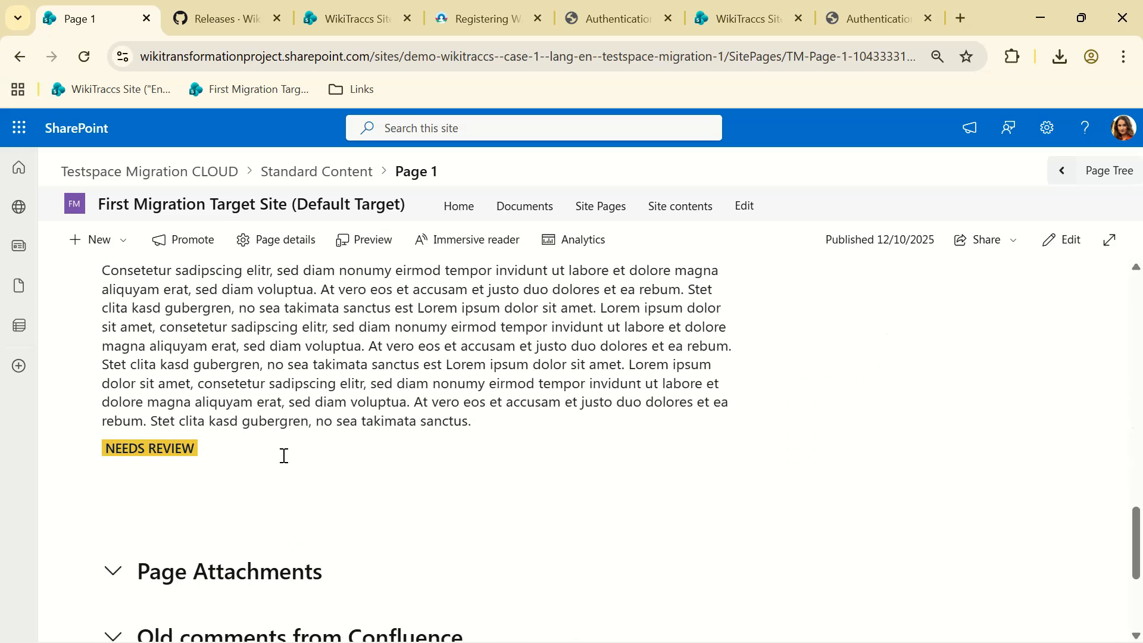
scroll(699, 390, up, 12)
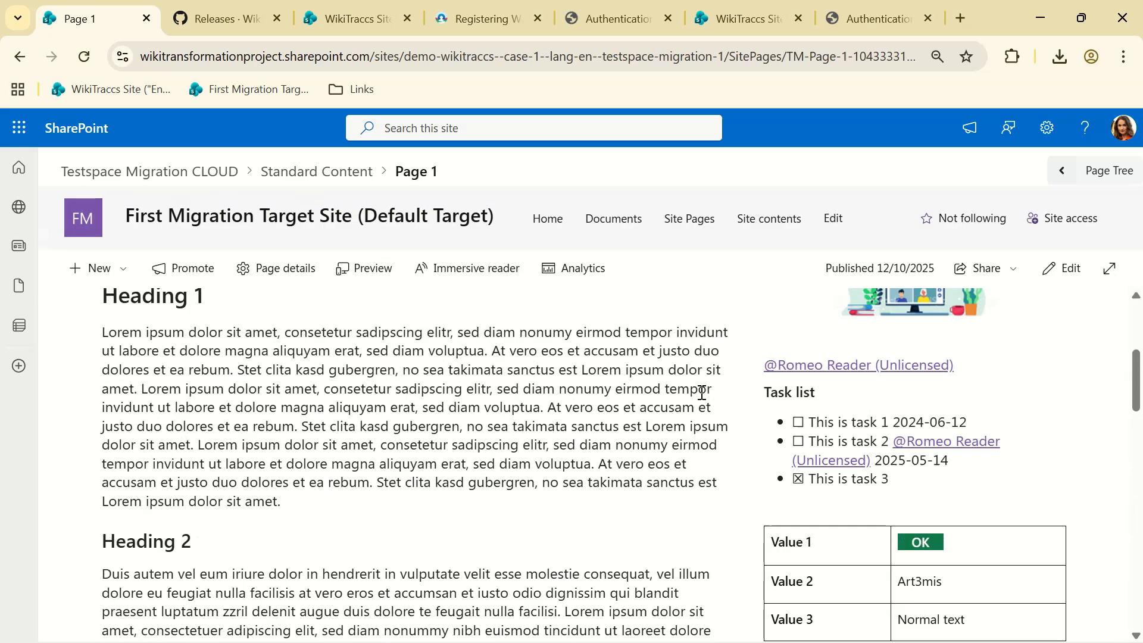
scroll(766, 407, up, 2)
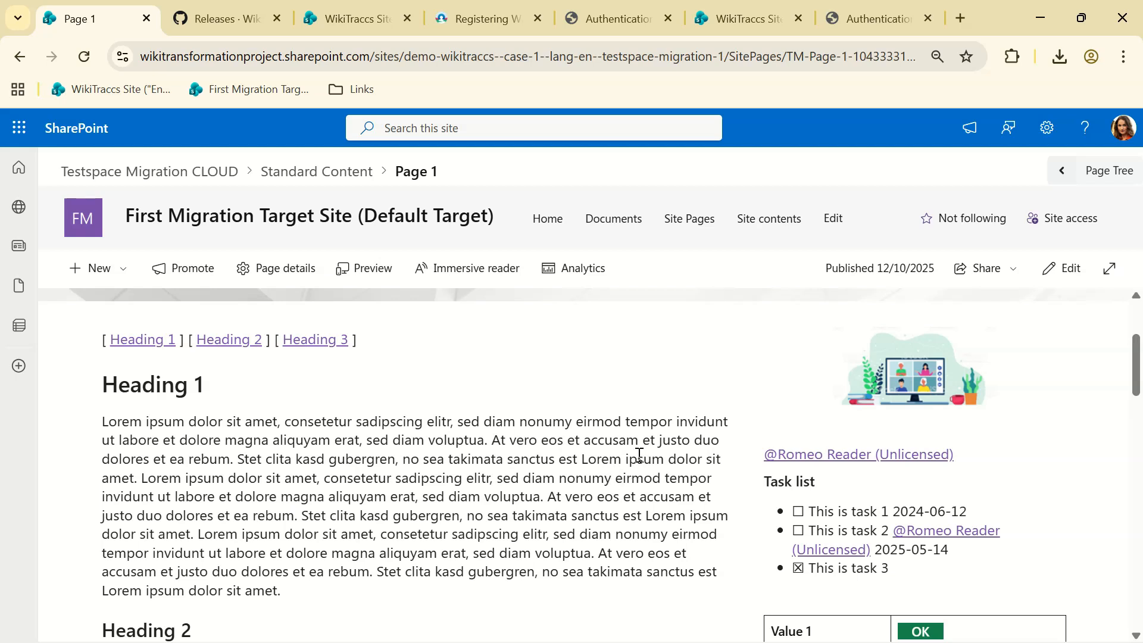
- Expand the Page Attachments and Old comments from Confluence sections below Page 1's content and review them
scroll(571, 470, down, 15)
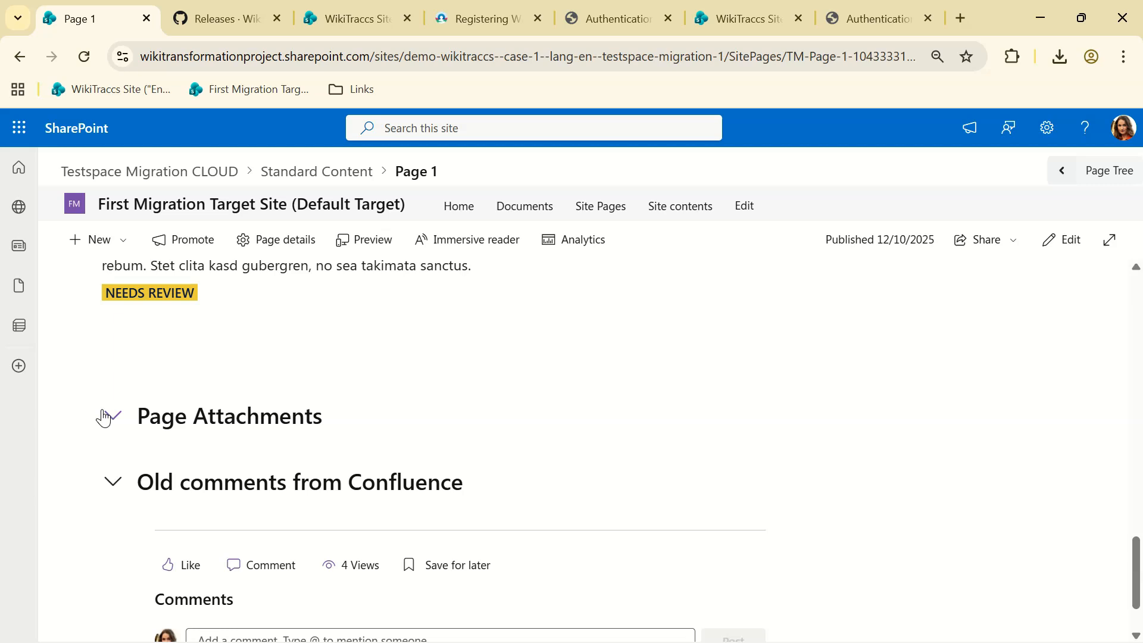
click(114, 415)
scroll(606, 388, down, 1)
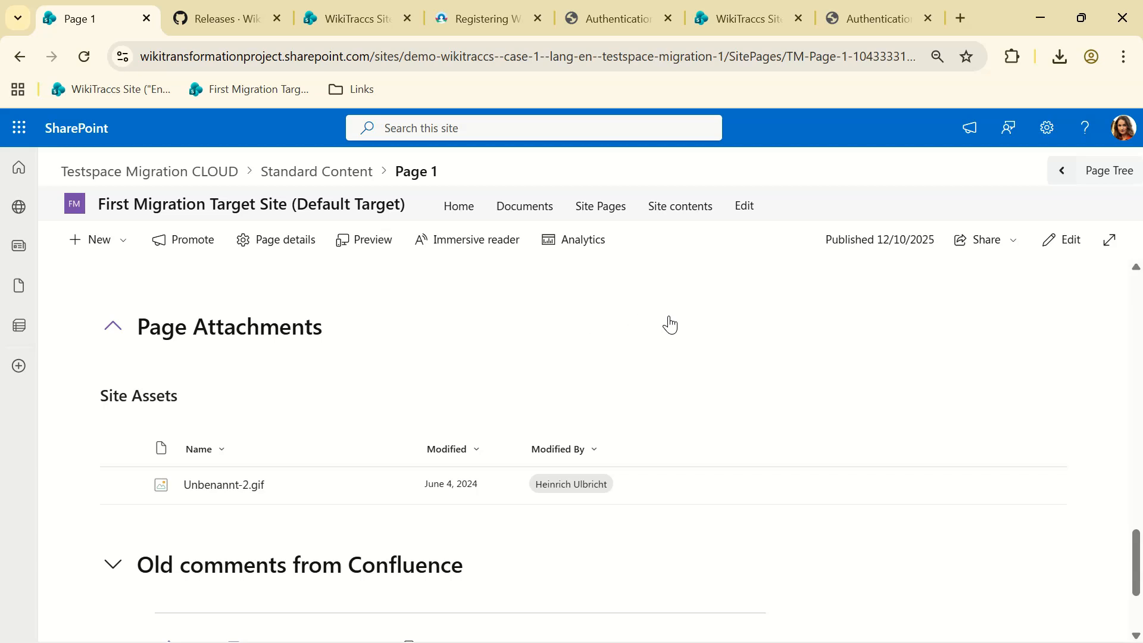
scroll(149, 477, down, 3)
click(113, 391)
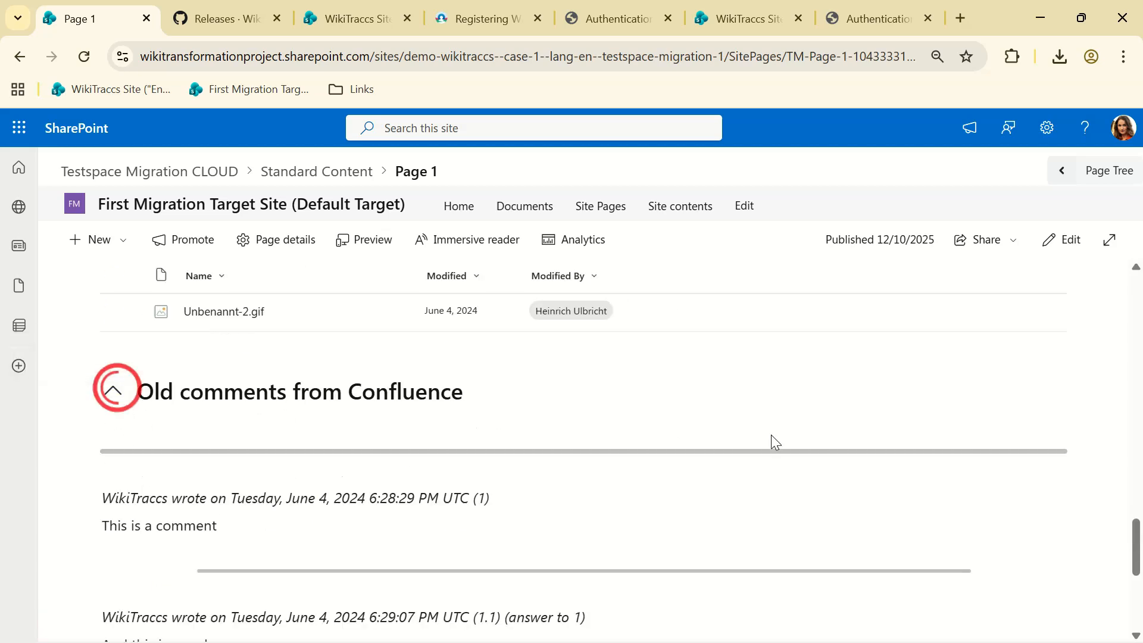
scroll(770, 435, down, 3)
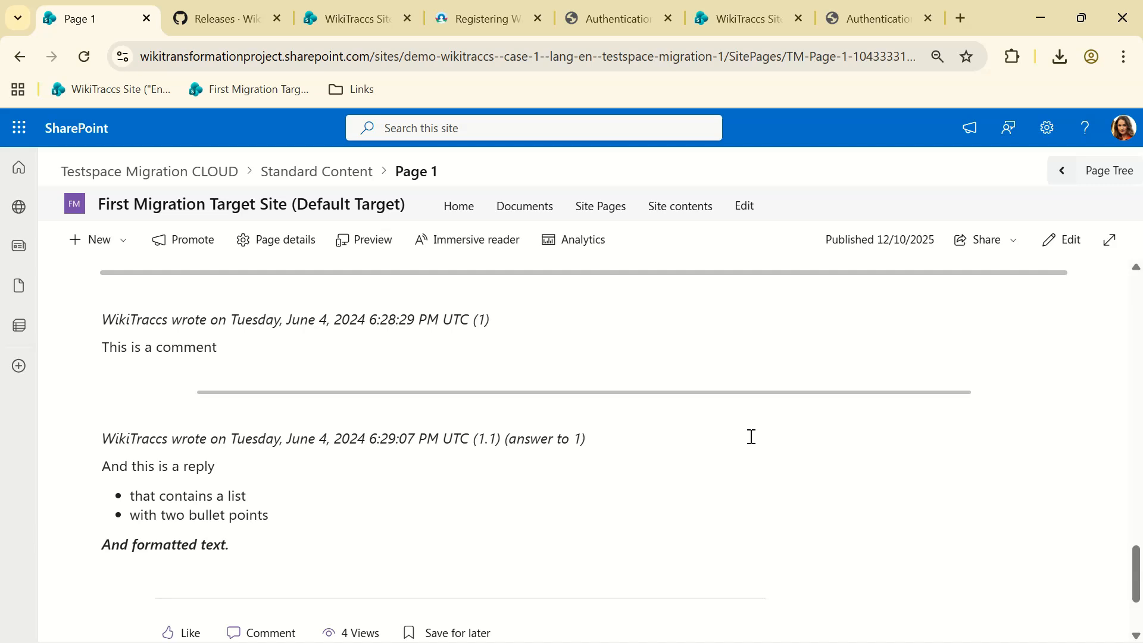
scroll(751, 437, up, 1)
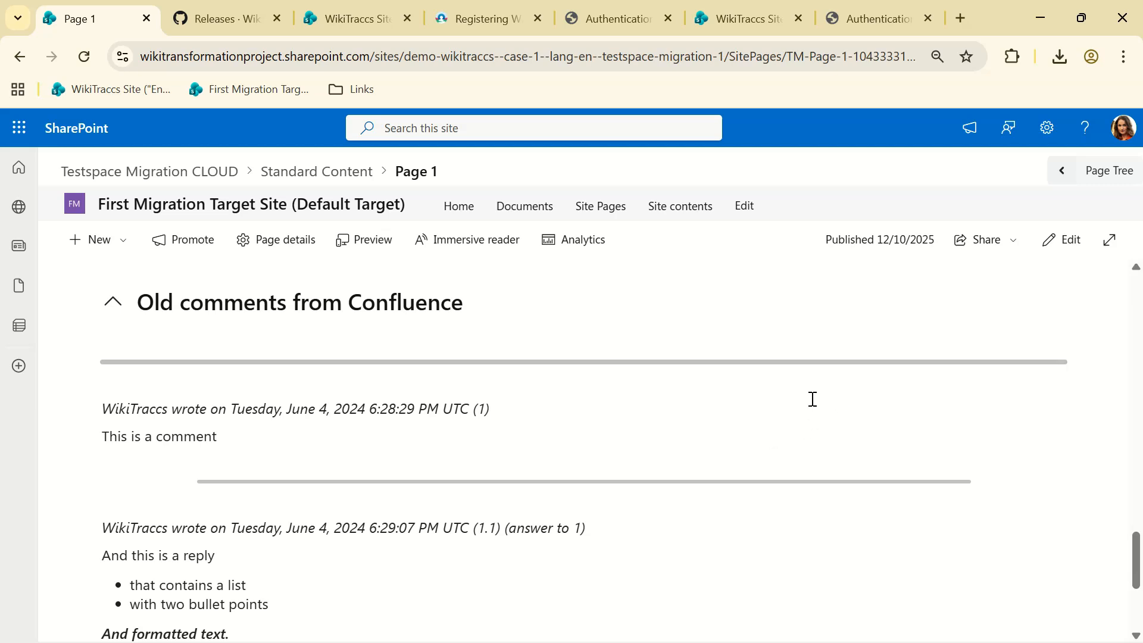
scroll(752, 416, up, 1)
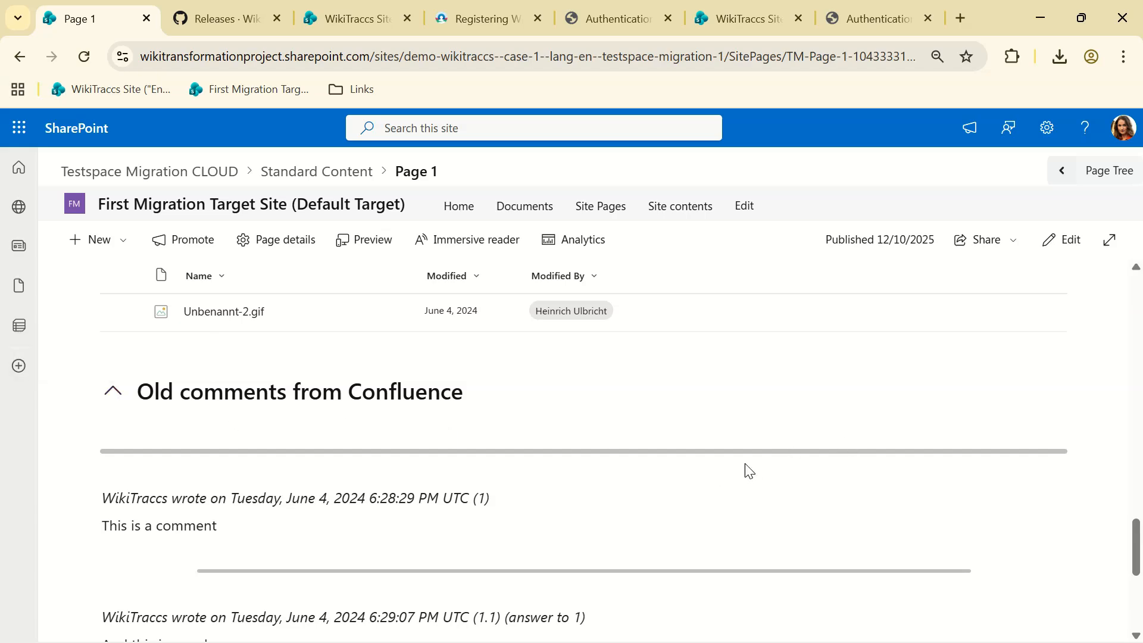
- Open Page S6 - Table Cell Colors under Special Content in the page tree and review its colored tables
scroll(747, 467, up, 14)
scroll(749, 468, up, 2)
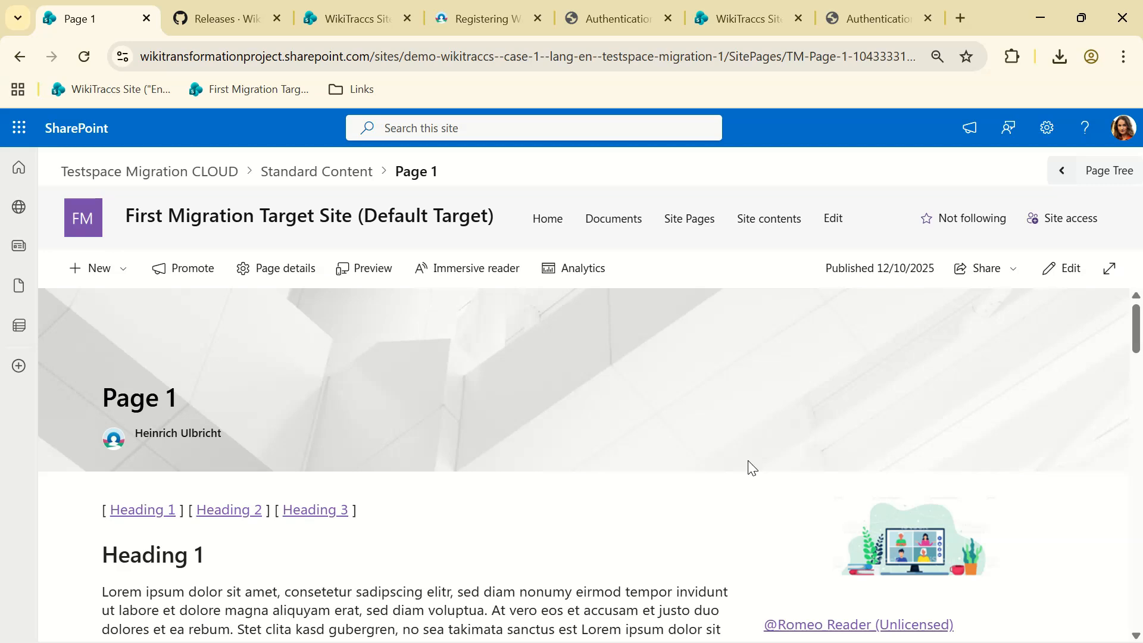
click(1084, 171)
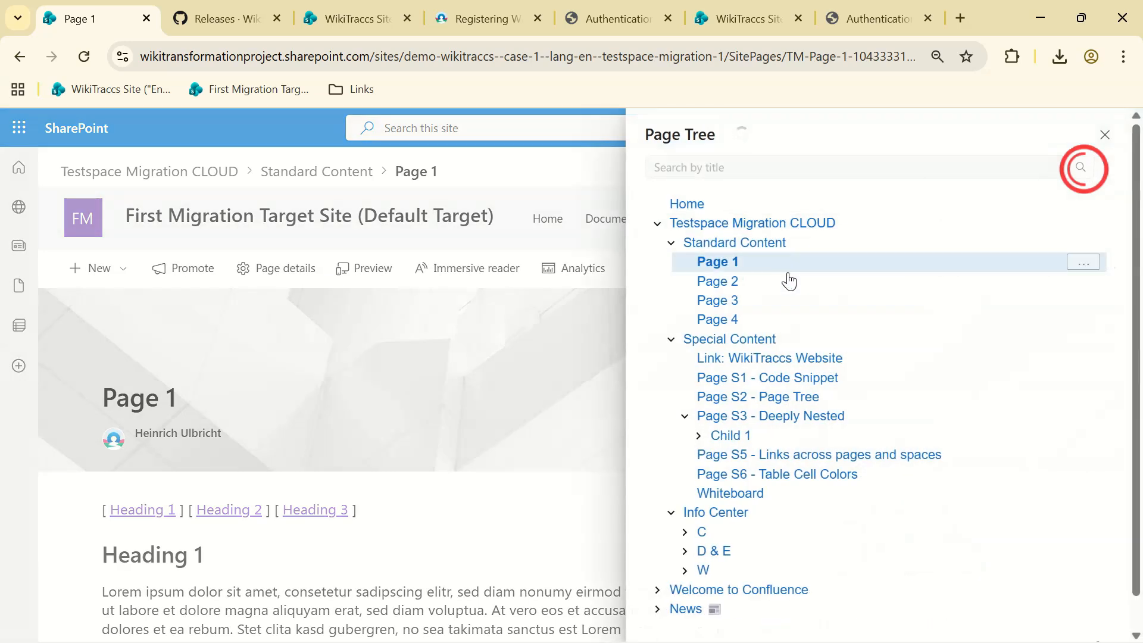
click(671, 338)
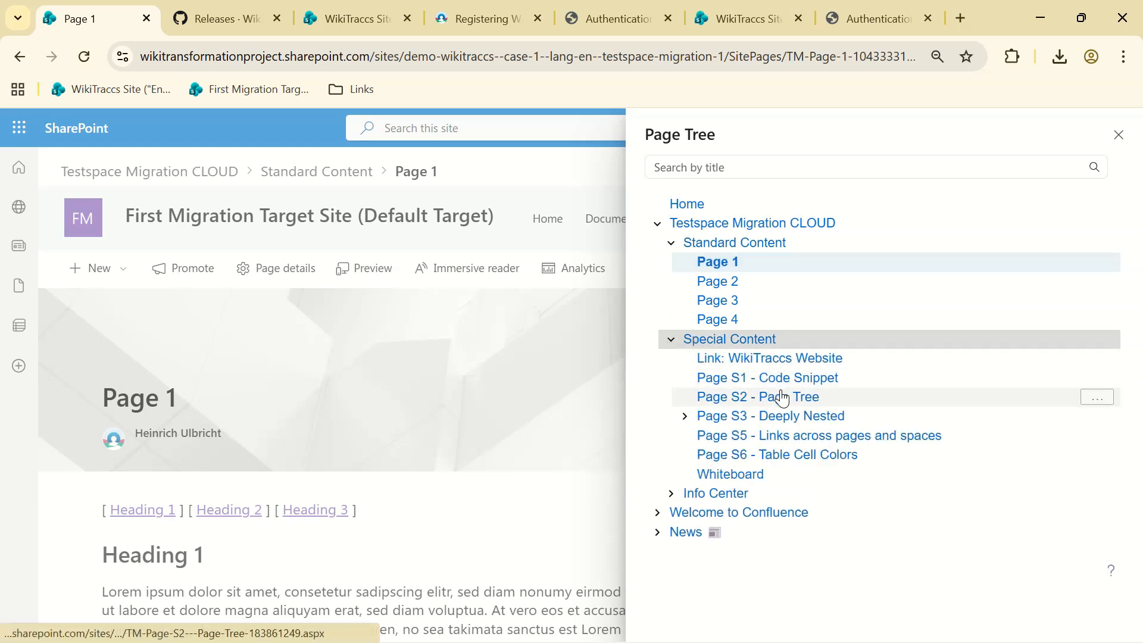
click(791, 454)
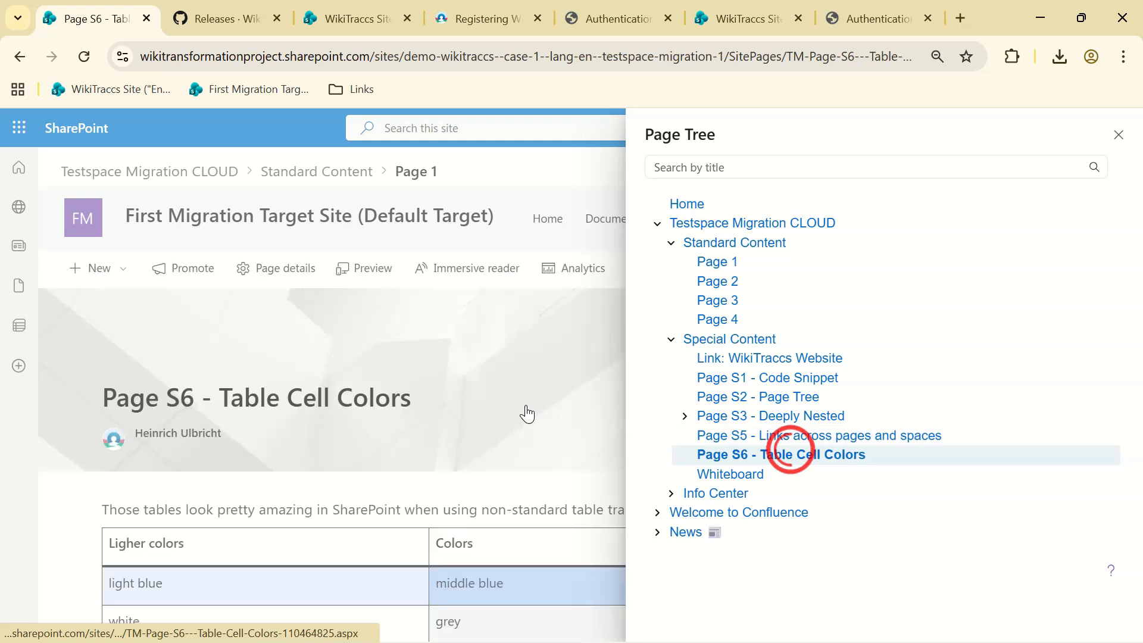
click(524, 404)
scroll(664, 409, down, 5)
scroll(664, 408, down, 4)
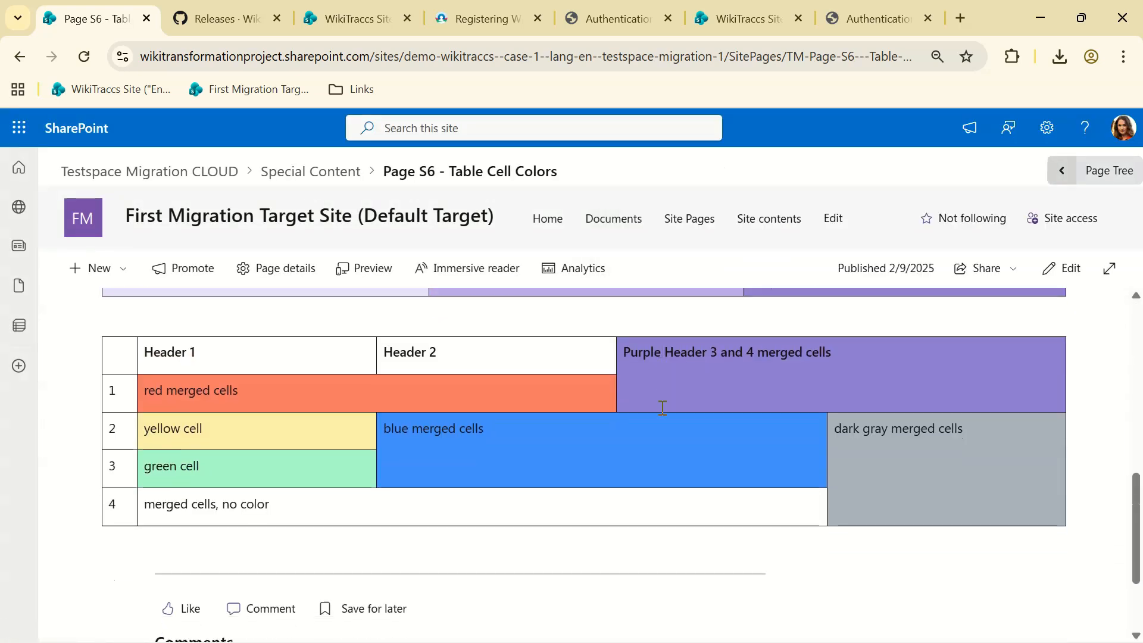
scroll(662, 407, up, 8)
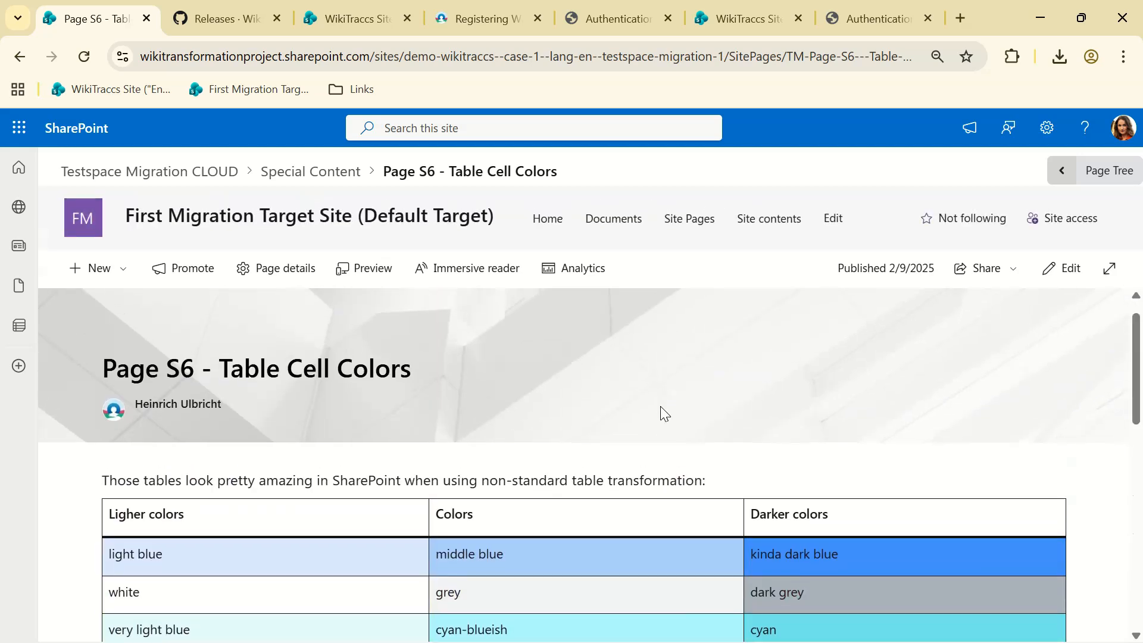